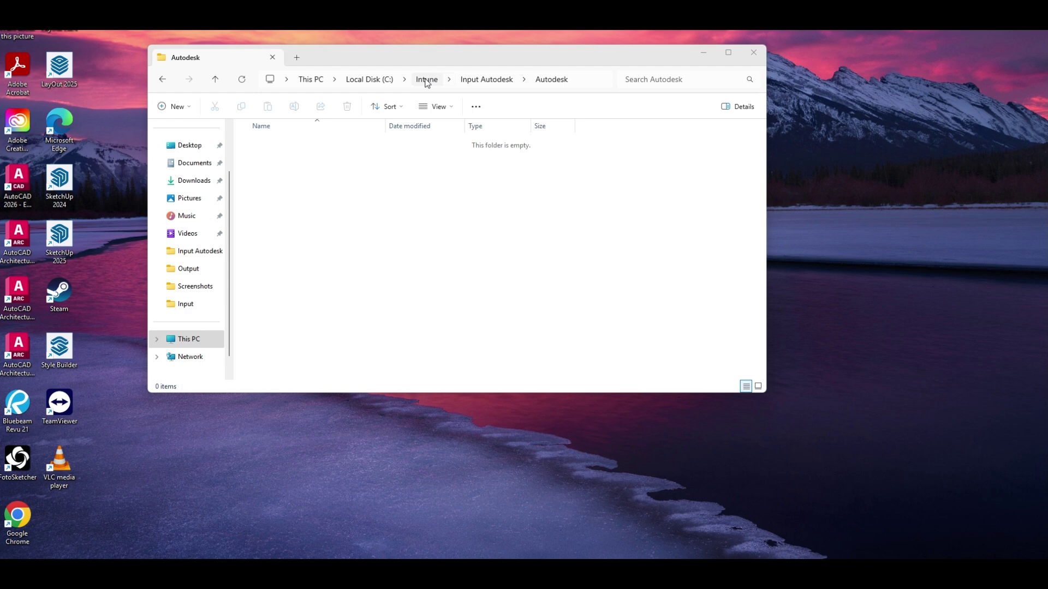
Step: Go to Intune\Packages to Make and scroll the list to find the Revit 2026 - (EN) folder
left_click(426, 80)
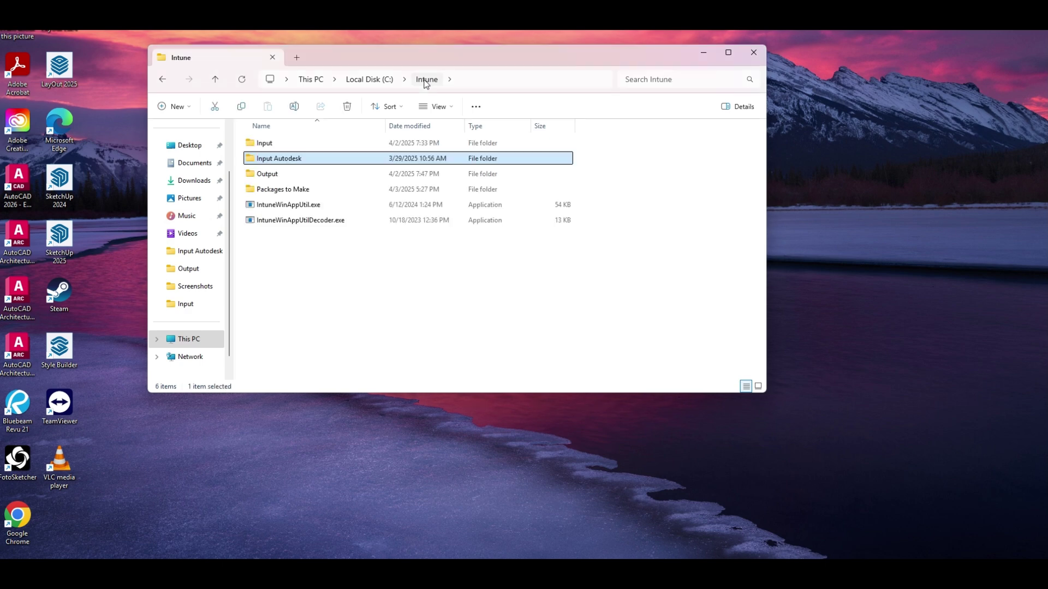
double_click(274, 192)
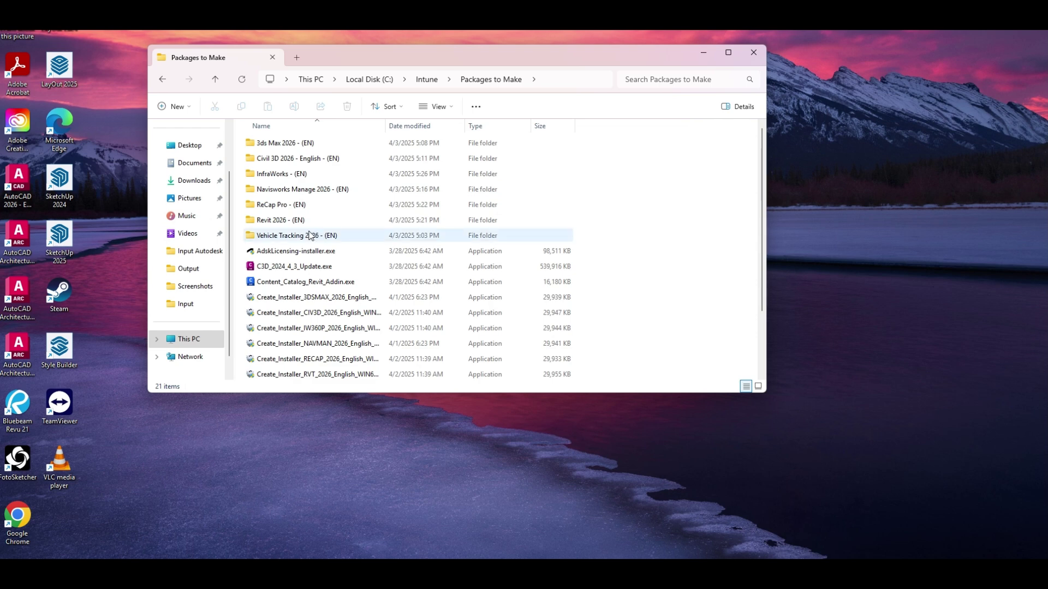
scroll(371, 234, "down", 1)
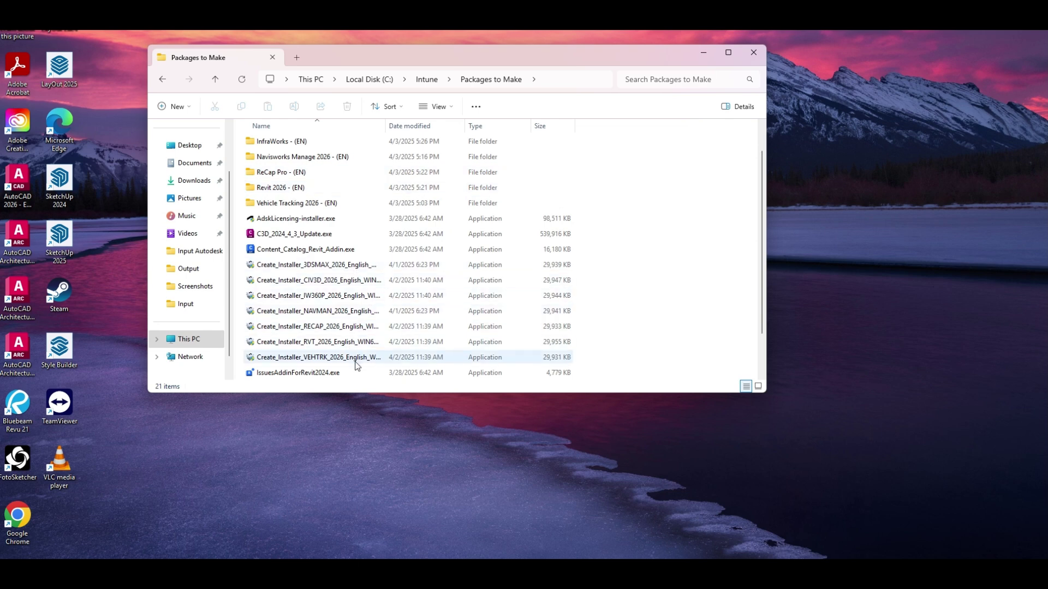
scroll(350, 218, "down", 1)
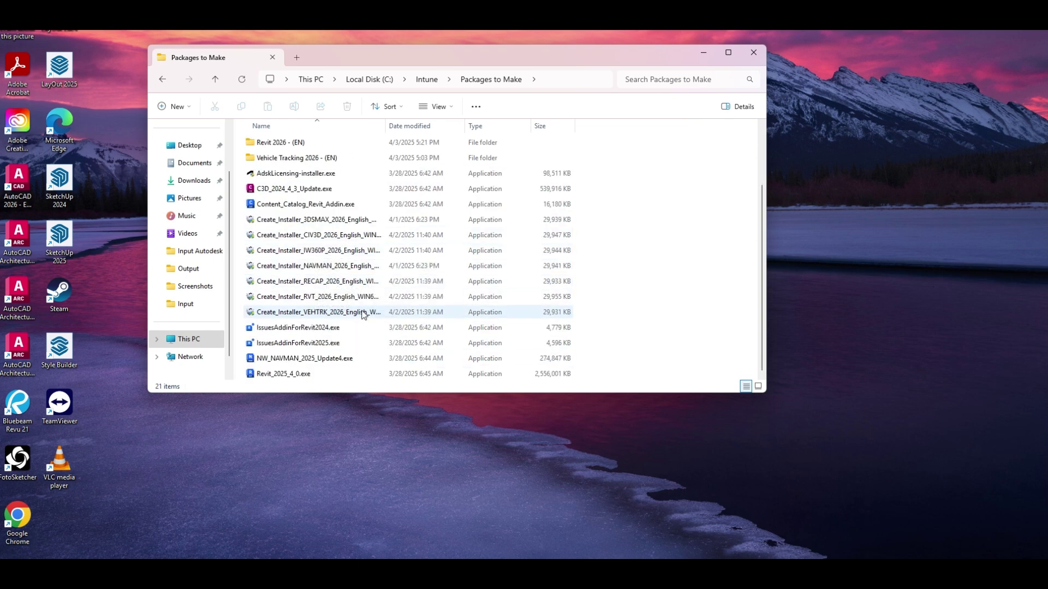
mouse_move(368, 314)
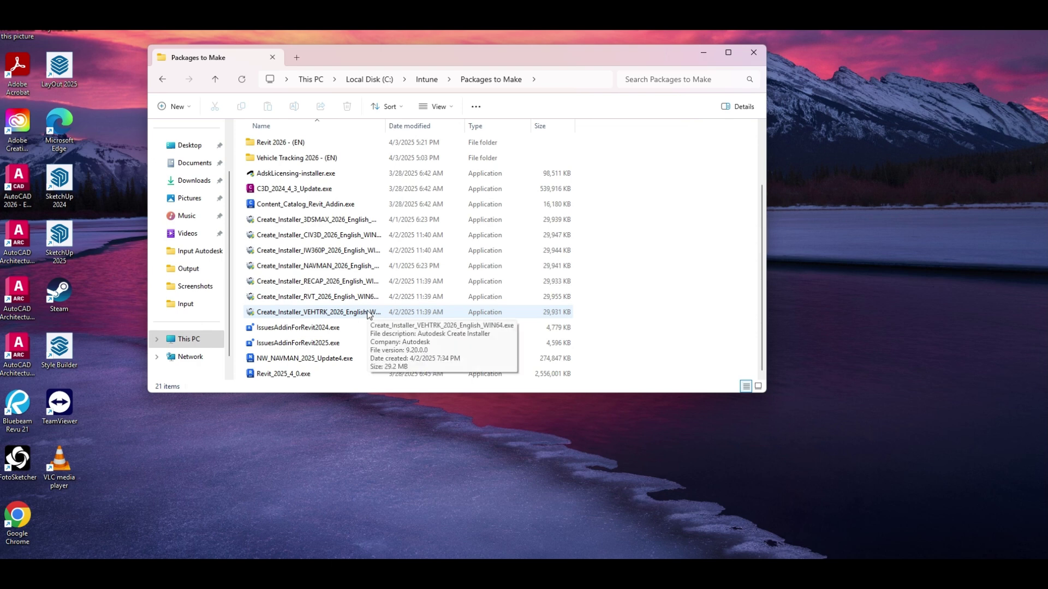
scroll(365, 305, "up", 2)
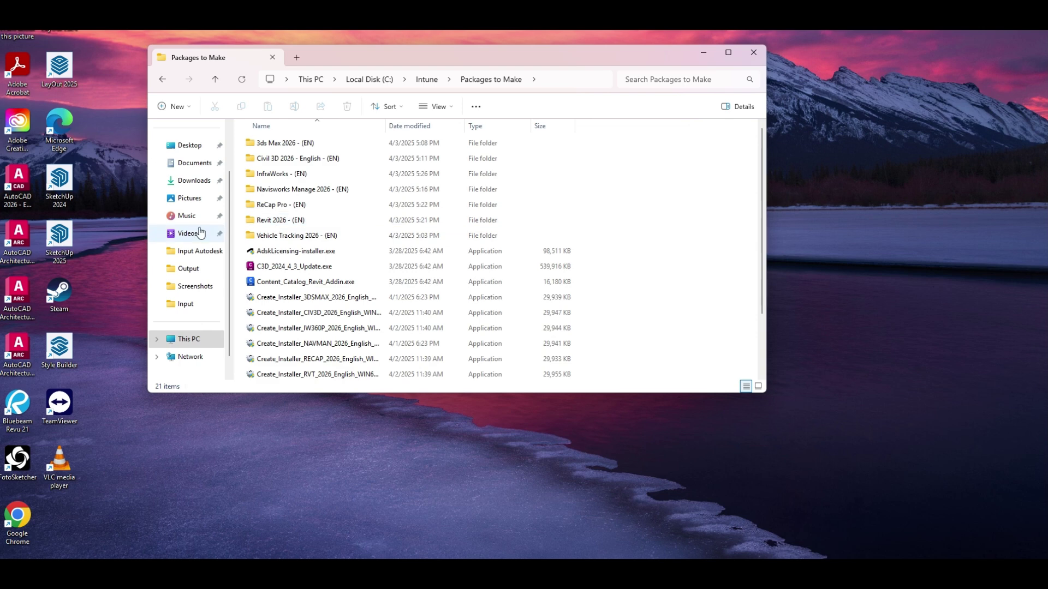
Step: Move the Revit 2026 - (EN) folder into Input Autodesk\Autodesk
left_click_drag(270, 219, 207, 254)
left_click(207, 255)
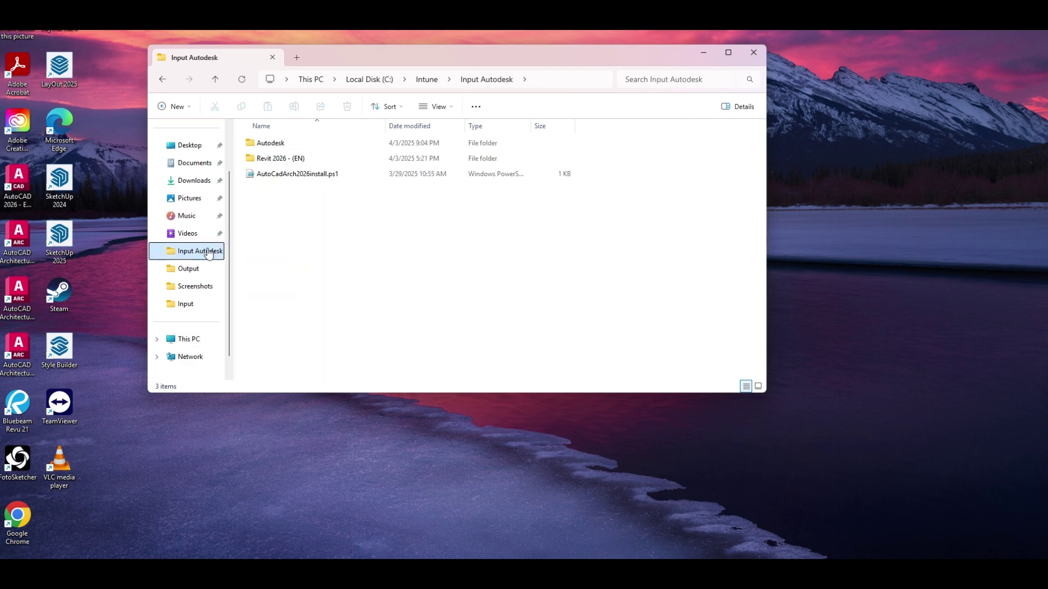
left_click_drag(269, 160, 270, 143)
double_click(270, 144)
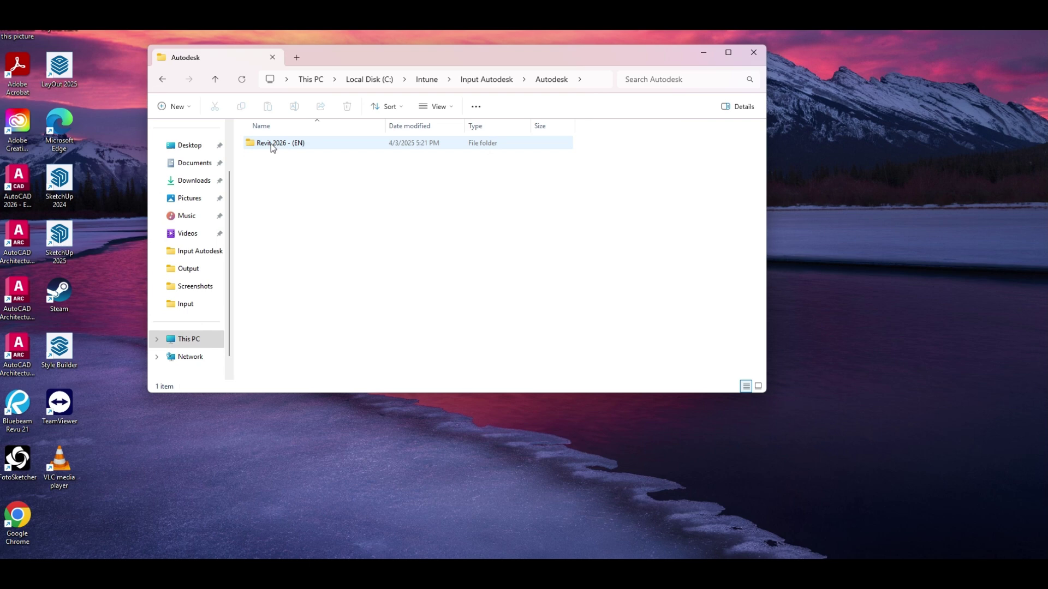
Step: Rename the folder to Revit2026 through its Properties and open it
right_click(279, 146)
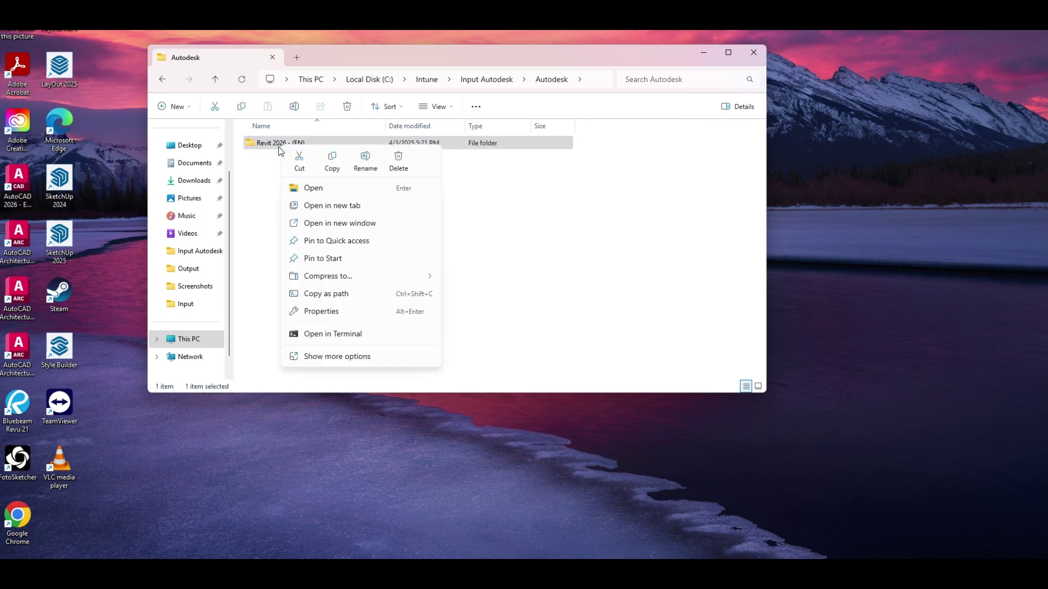
left_click(325, 311)
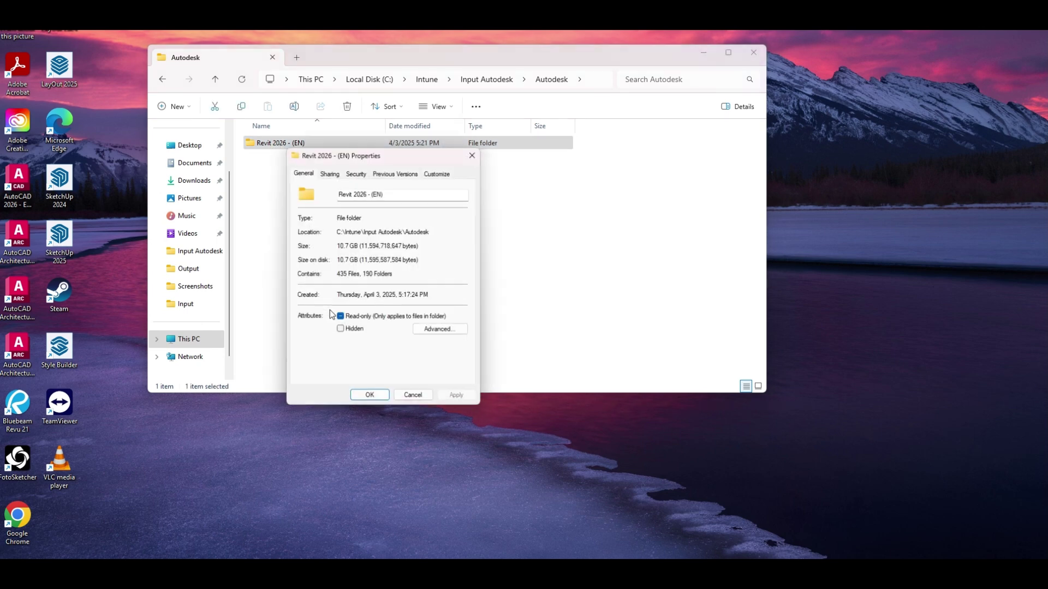
left_click(356, 193)
key("BackSpace")
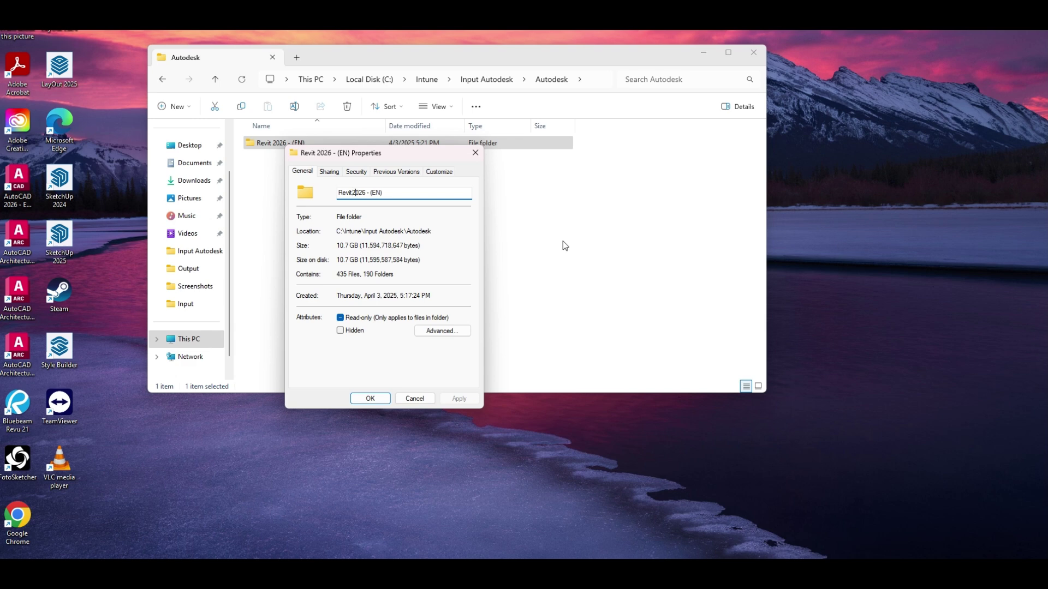
key("Delete")
key("Delete")
key("Delete")
key("Delete")
key("Delete")
key("Delete")
key("Delete")
key("Return")
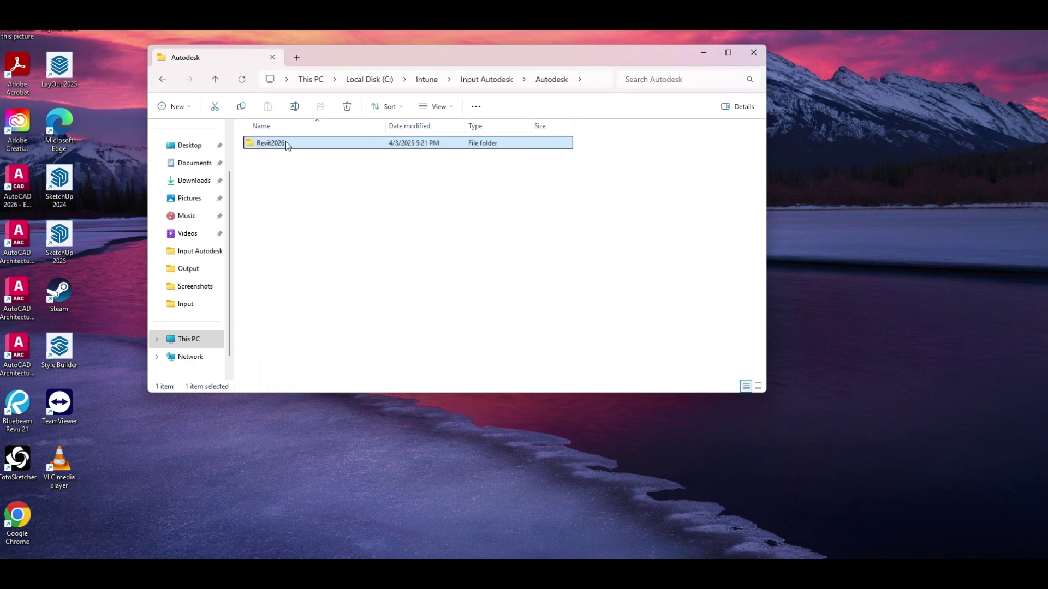
double_click(284, 147)
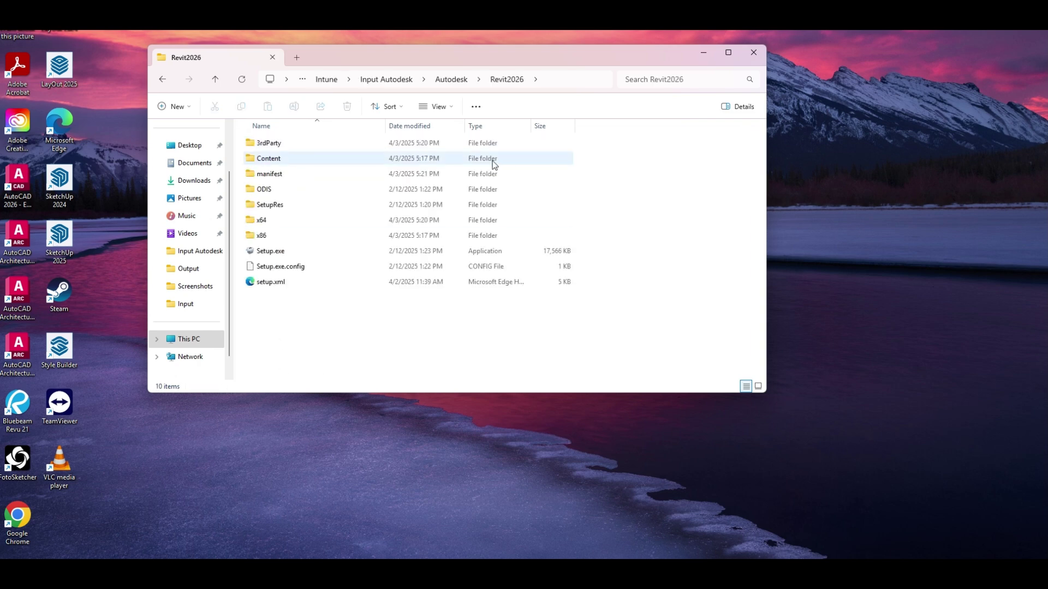
Step: Check the Autodesk\Revit2026 path in the address bar and return to Input Autodesk
left_click(447, 87)
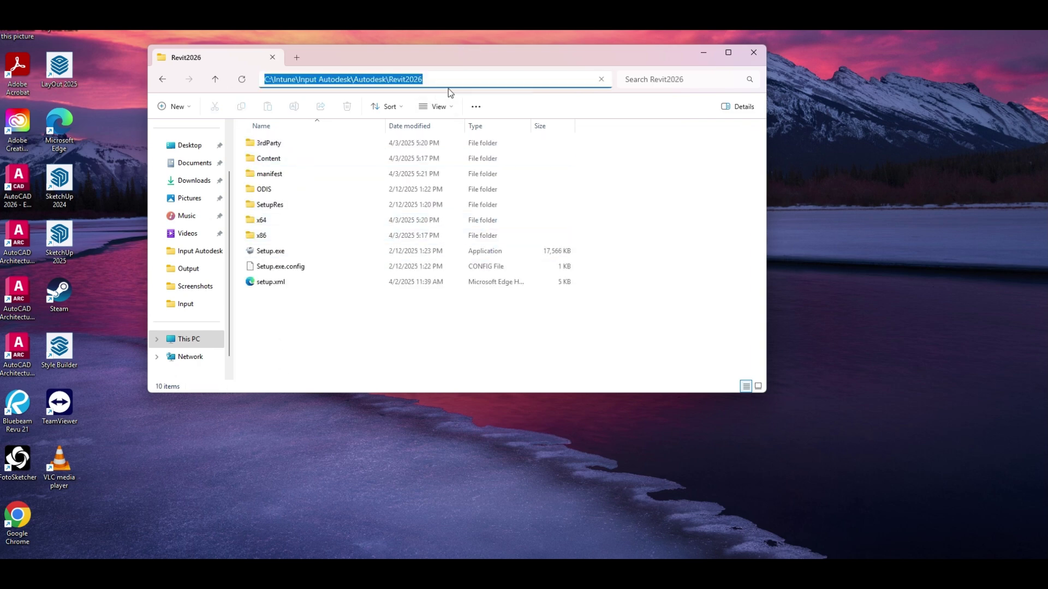
left_click(441, 80)
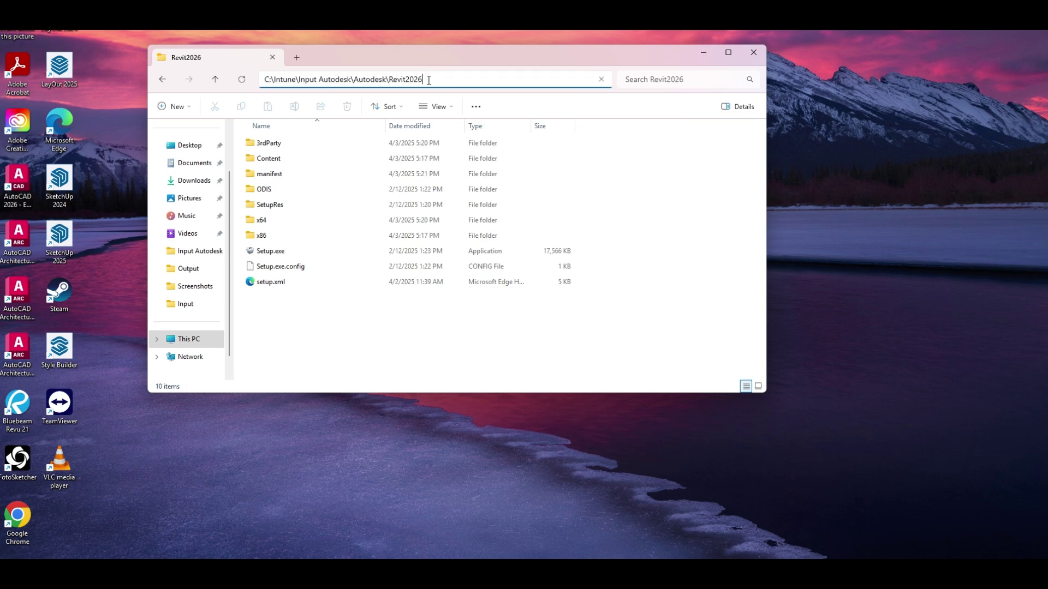
left_click_drag(428, 80, 357, 73)
key("ctrl+c")
left_click(679, 200)
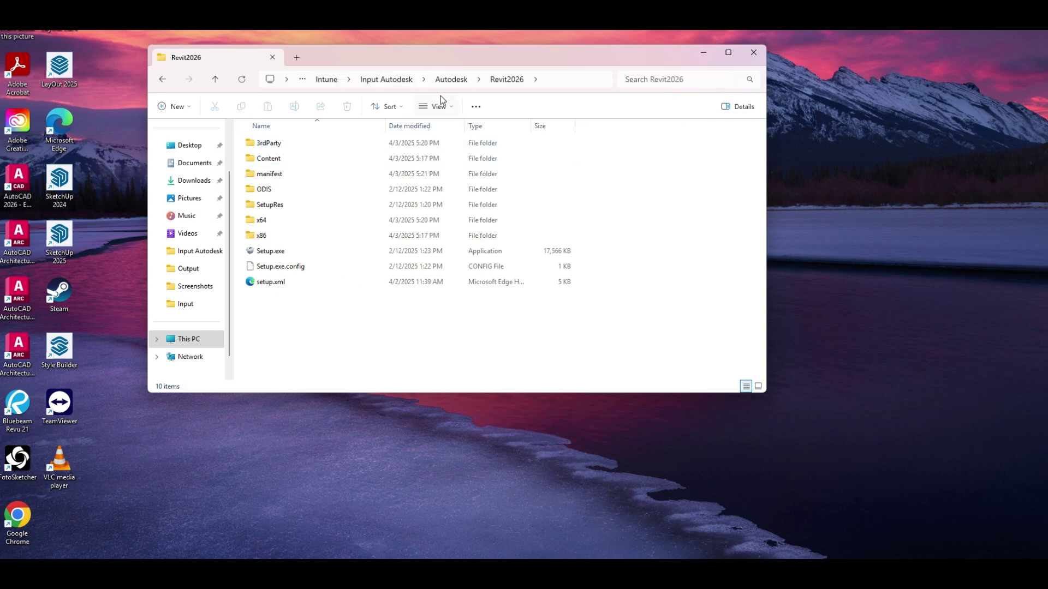
left_click(452, 80)
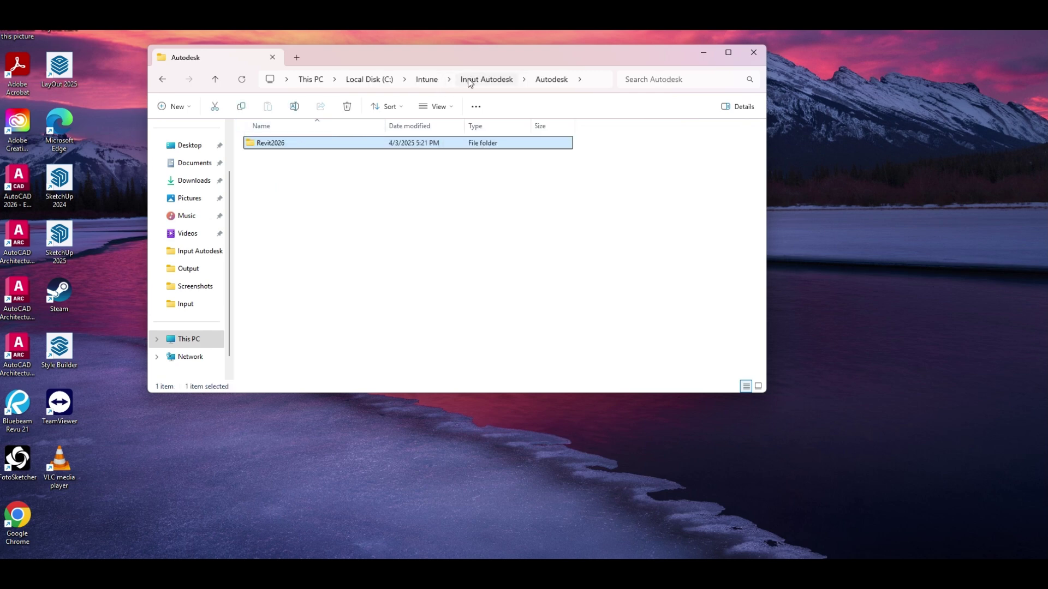
left_click(468, 82)
Step: Rename AutoCadArch2026install.ps1 to Revit2026install.ps1
left_click(286, 159)
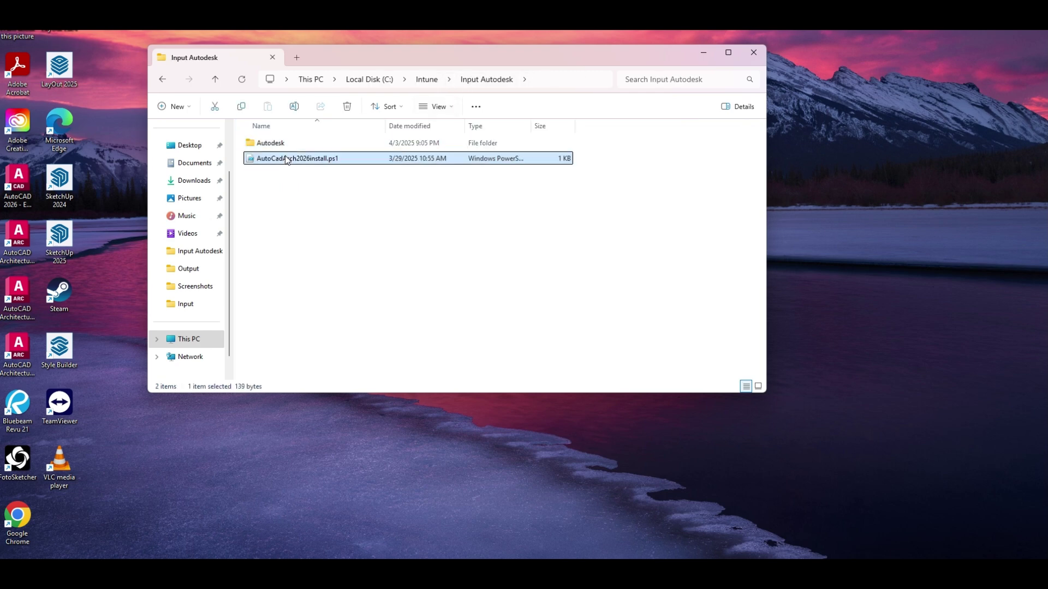
right_click(286, 159)
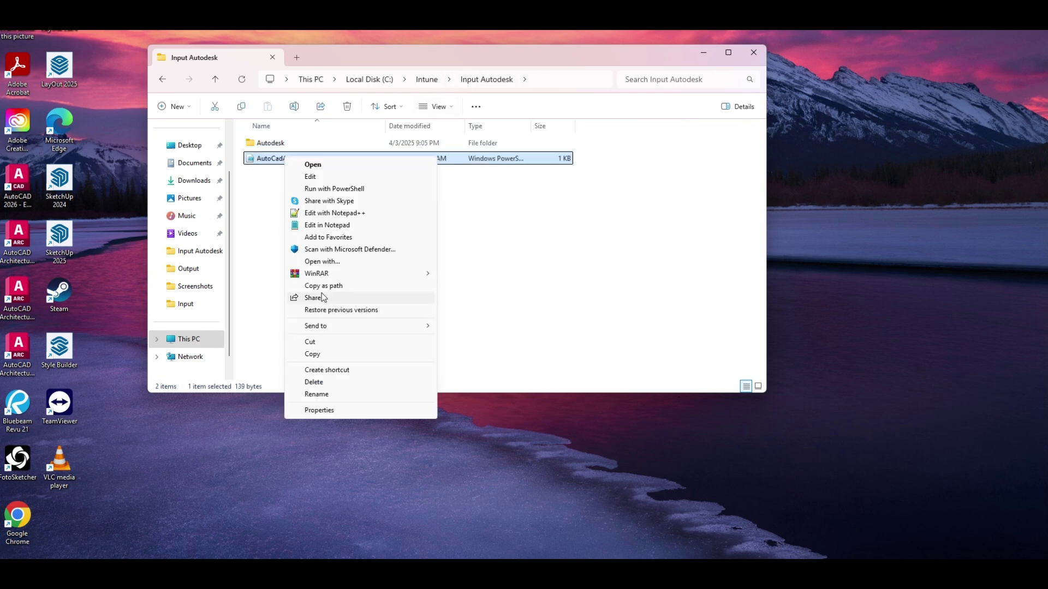
left_click(316, 394)
key("End")
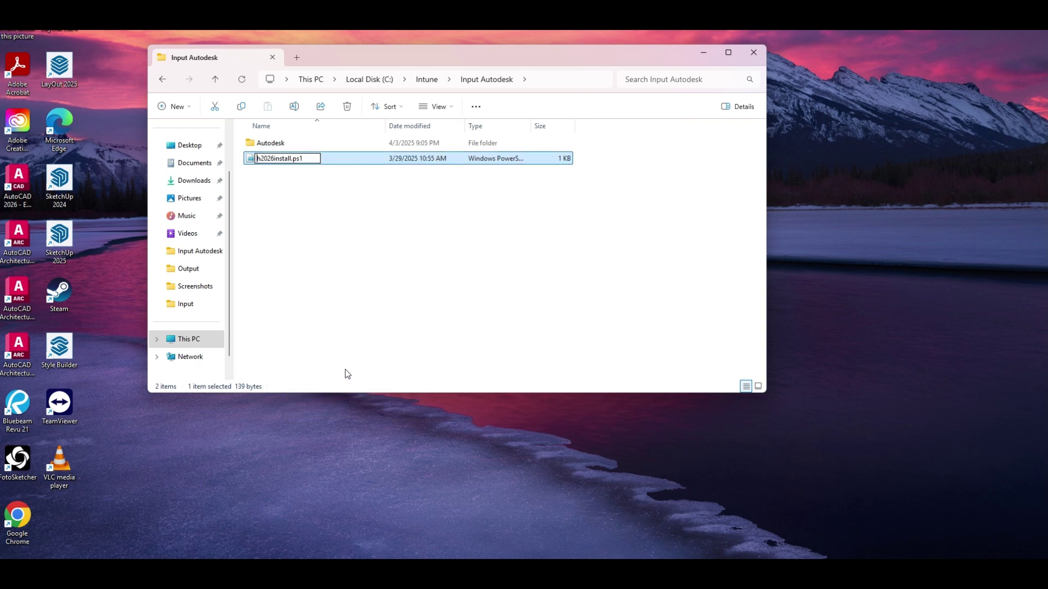
key("Delete")
type("Revit")
key("Return")
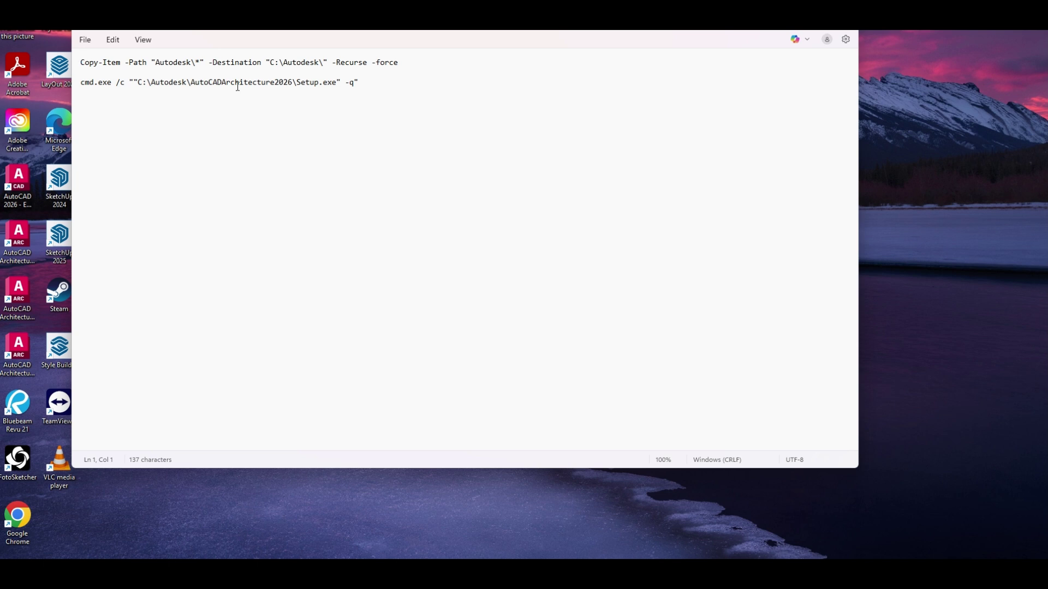
Step: Replace Autodesk\AutoCADArchitecture2026 with Autodesk\Revit2026 in the script's setup path and save it
left_click_drag(293, 83, 154, 90)
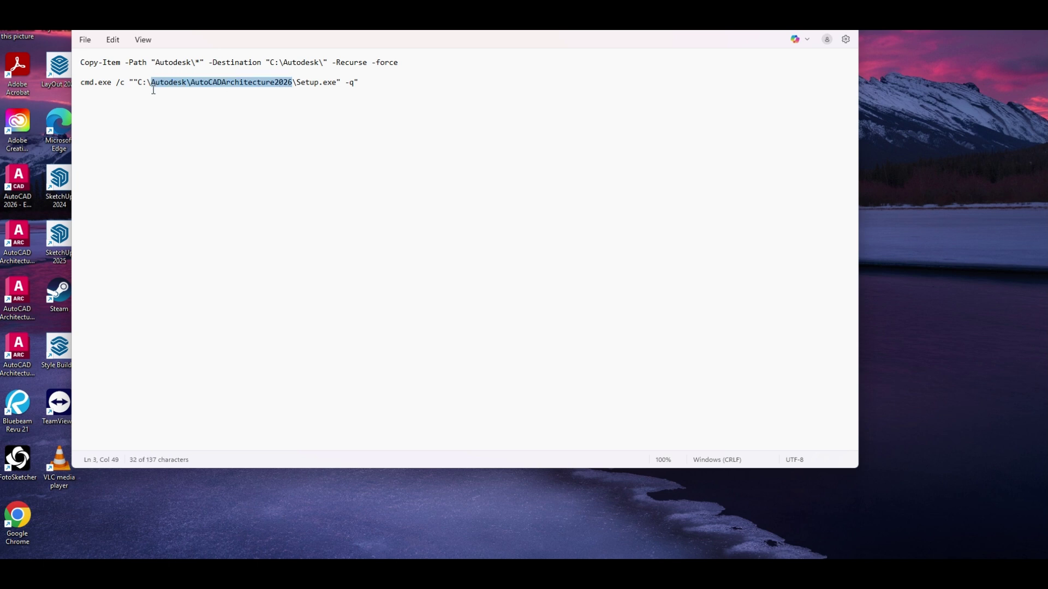
key("ctrl+v")
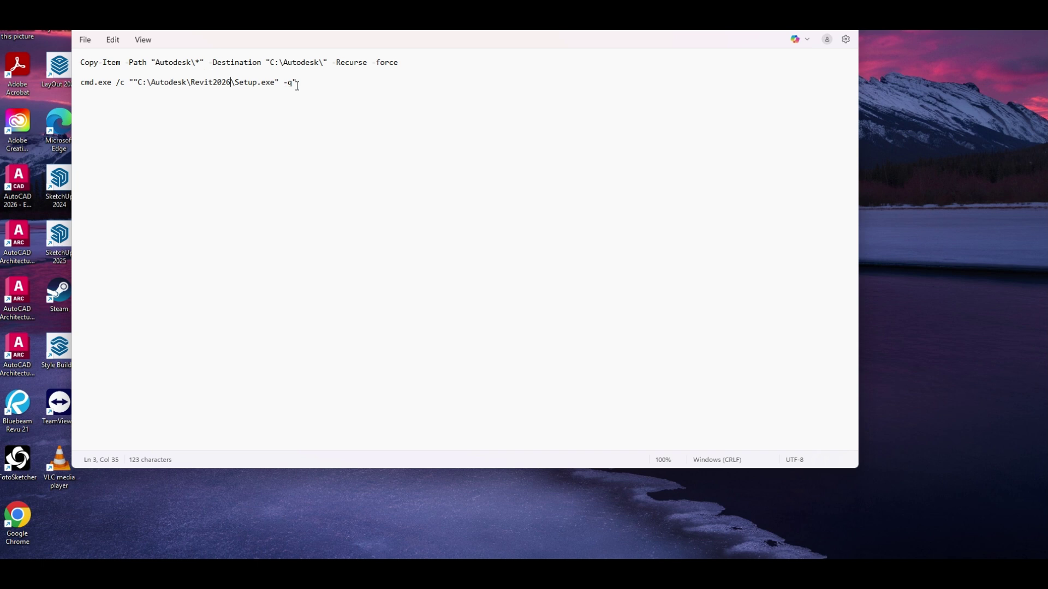
left_click(85, 40)
left_click(107, 129)
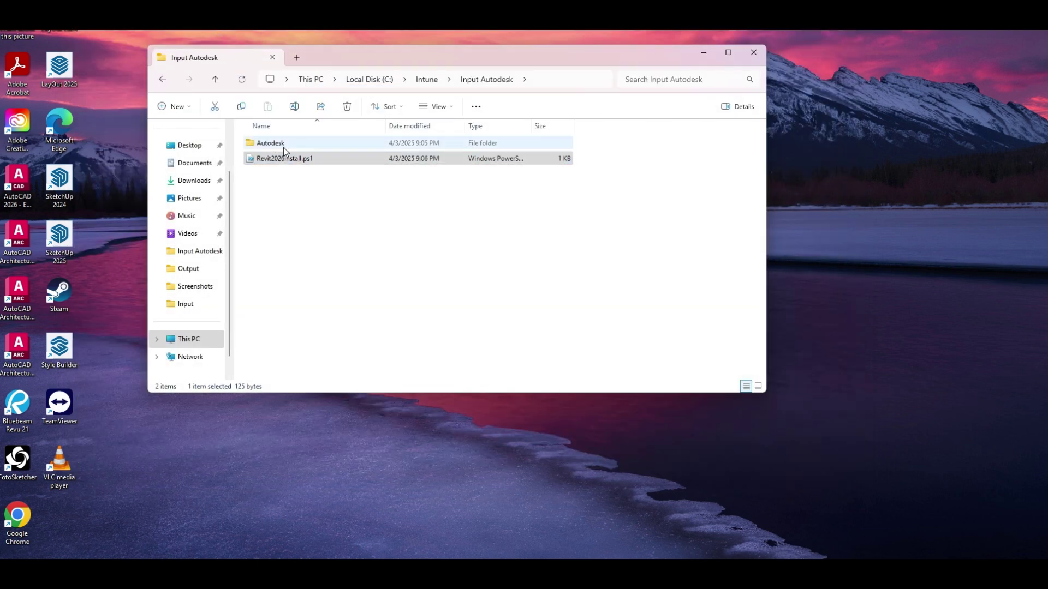
right_click(278, 143)
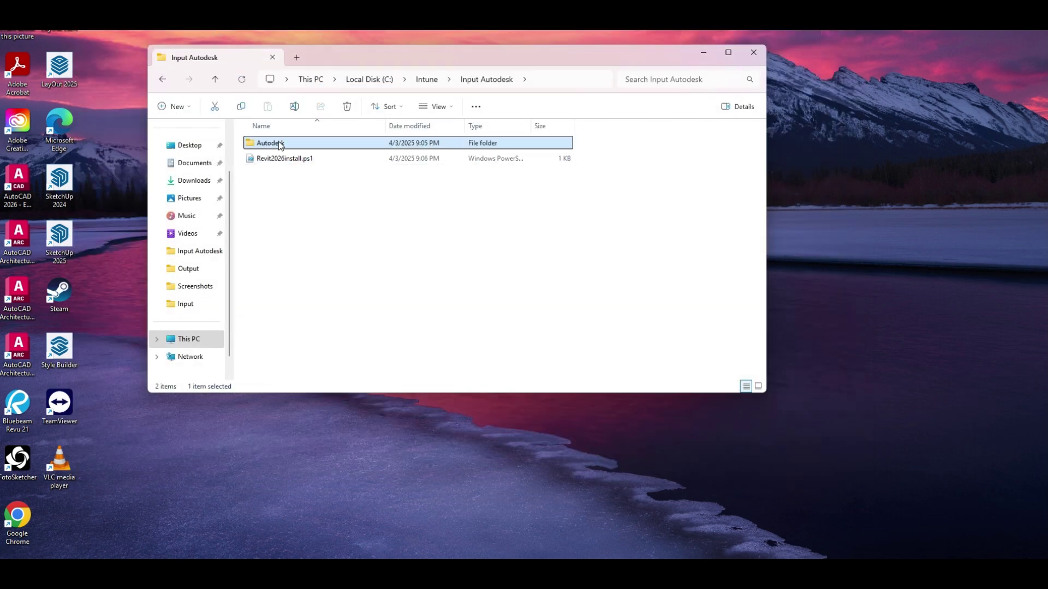
left_click(343, 309)
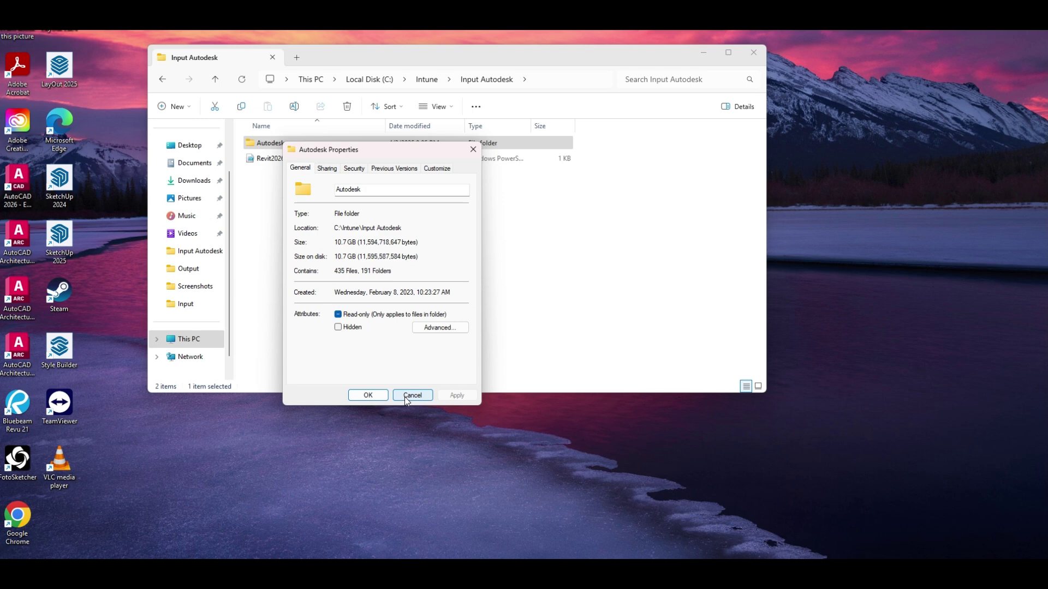
left_click(406, 397)
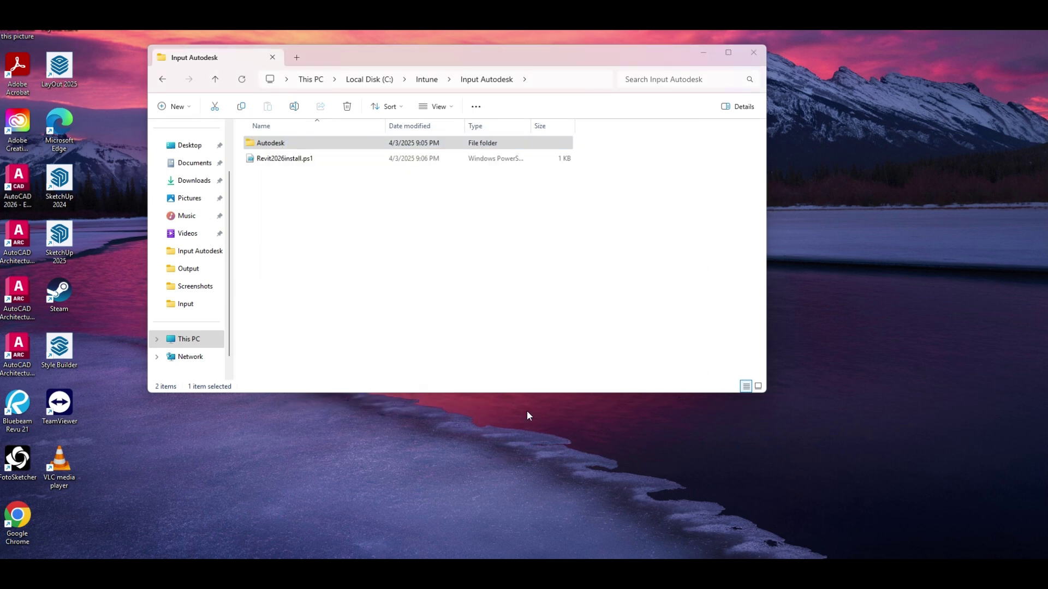
Step: Launch PowerShell as administrator and change to C:\intune\input autodesk
key("super")
type("power")
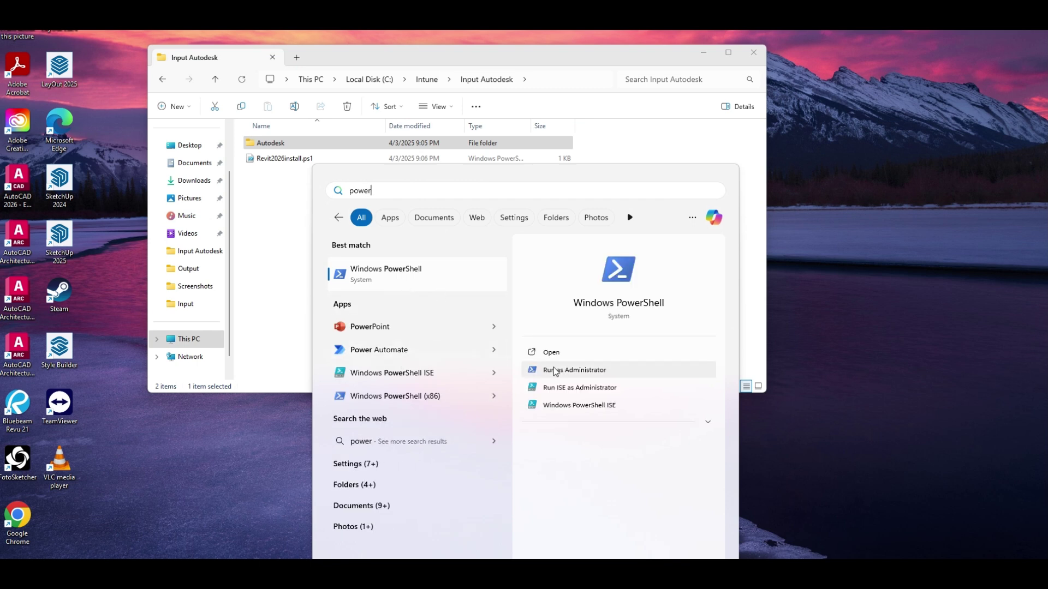
left_click(555, 371)
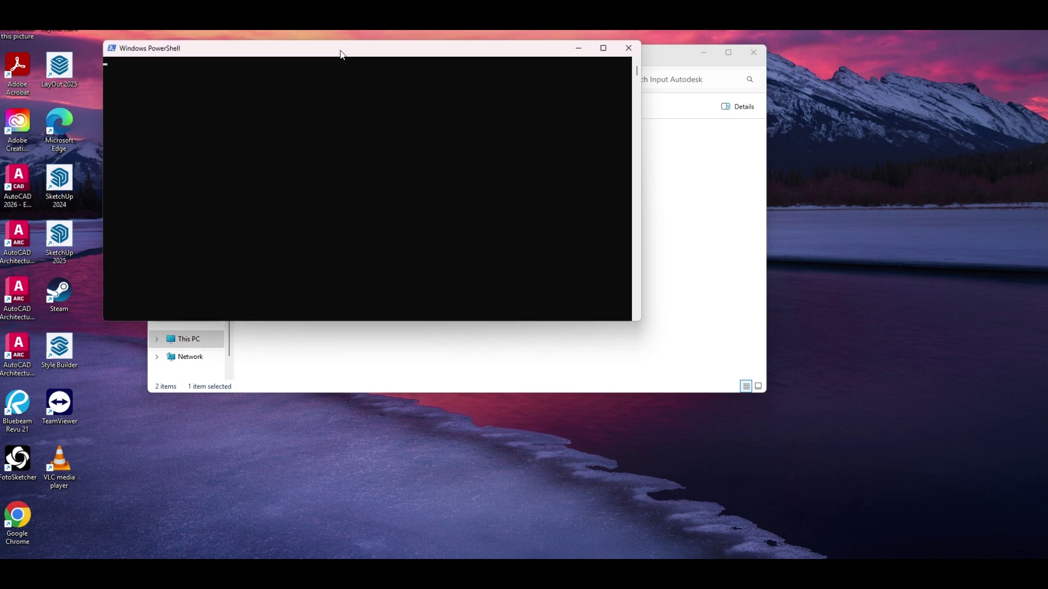
left_click_drag(341, 55, 396, 210)
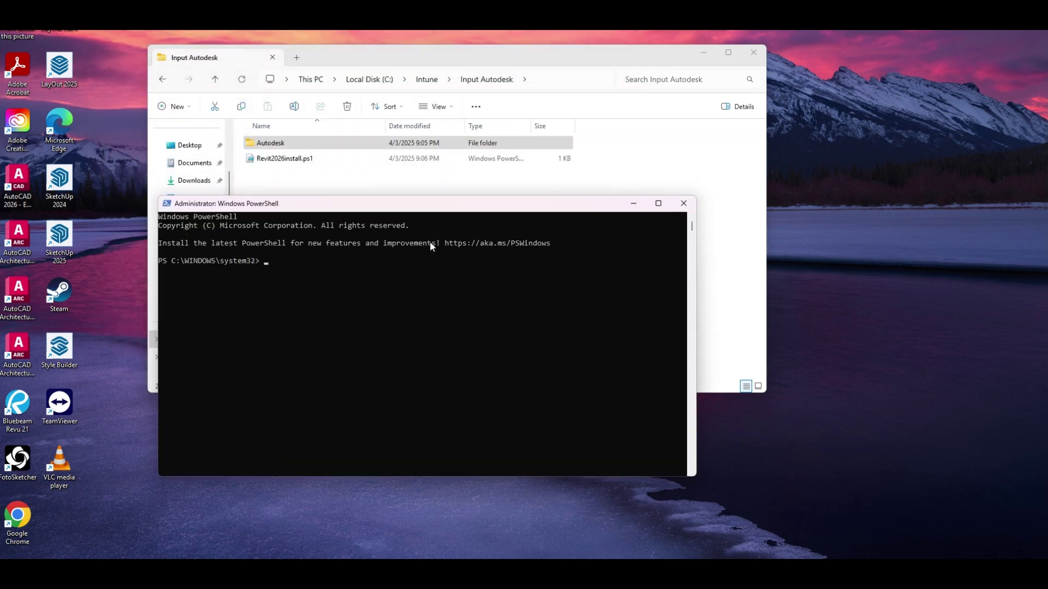
type("cd C:\\intune\\")
key("Tab")
type("input autodesk")
key("Return")
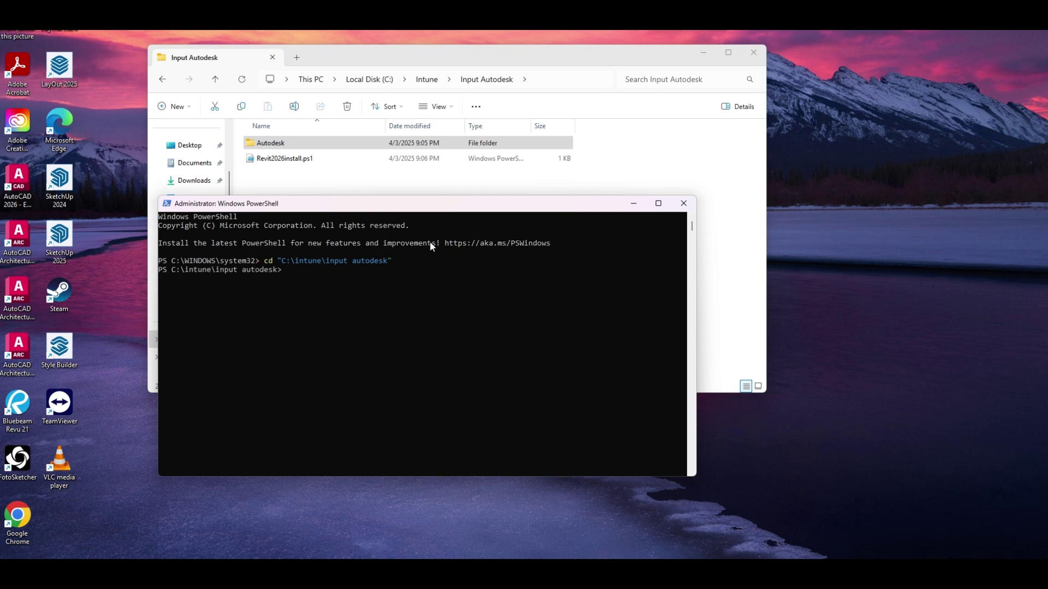
Step: Run .\Revit2026install.ps1 and answer R to allow it once
type(".\\Revit")
key("Tab")
key("Return")
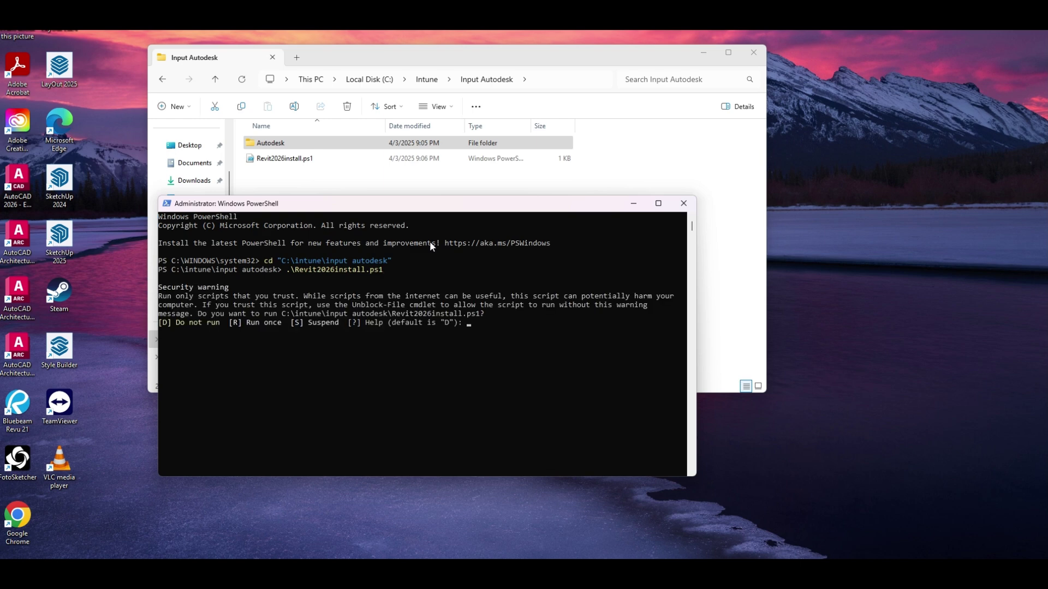
type("R")
Step: Navigate via This PC and the C: drive to Intune\Packages to Make
left_click(381, 62)
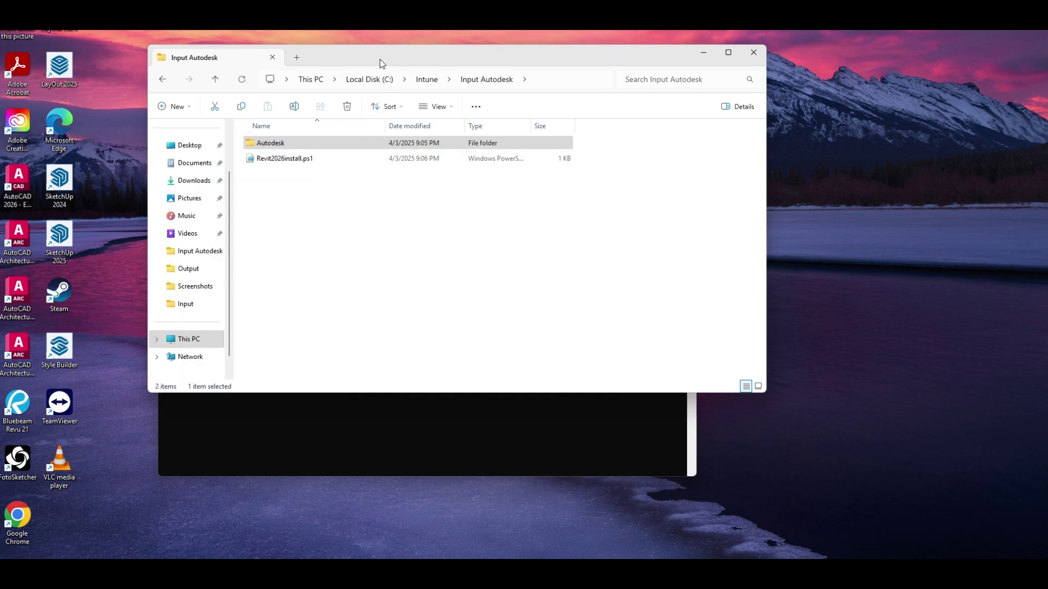
left_click(198, 338)
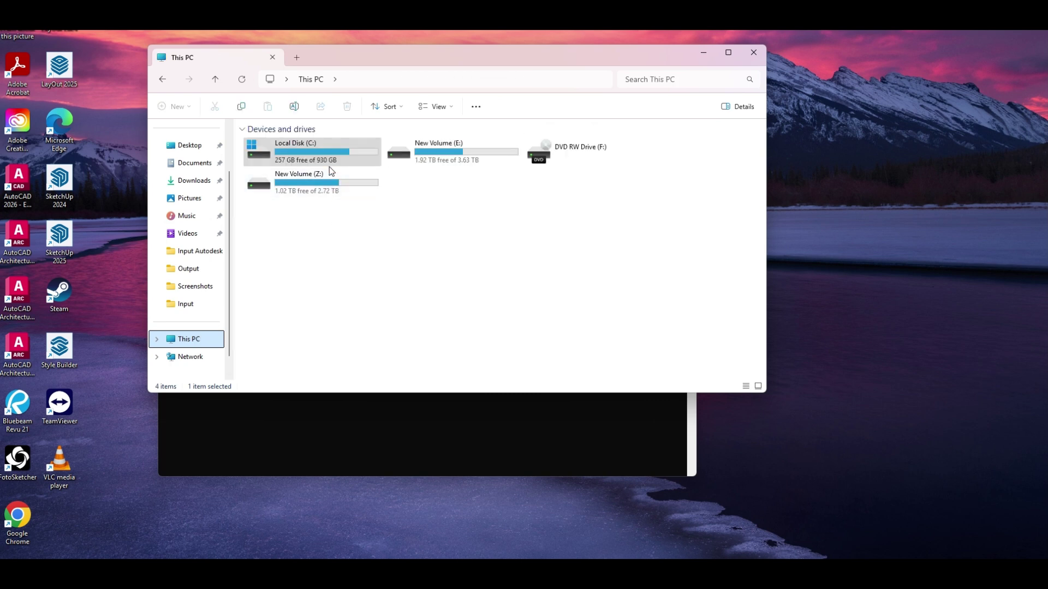
left_click(329, 165)
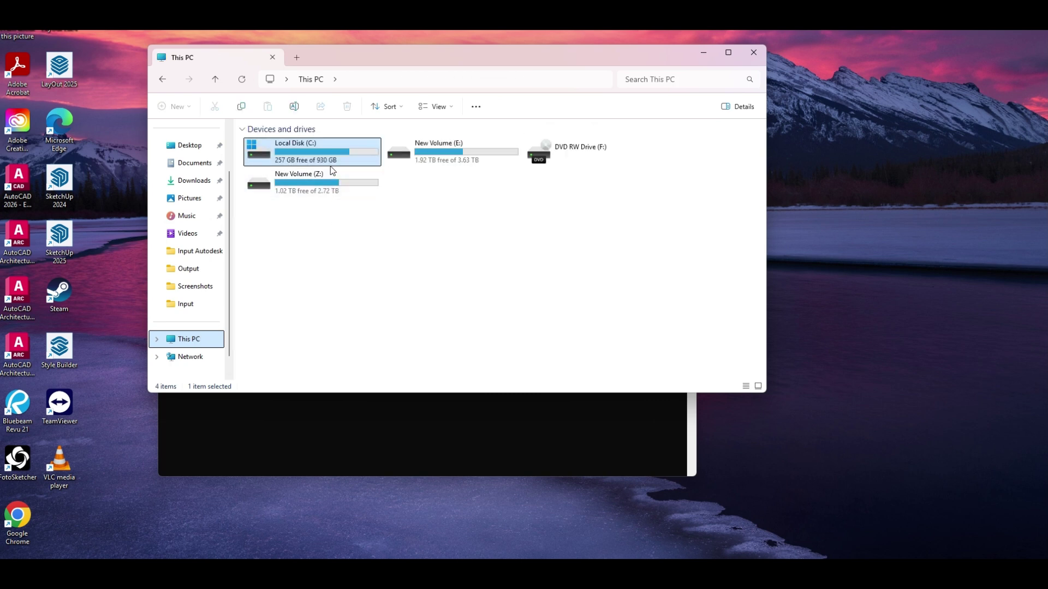
left_click(188, 251)
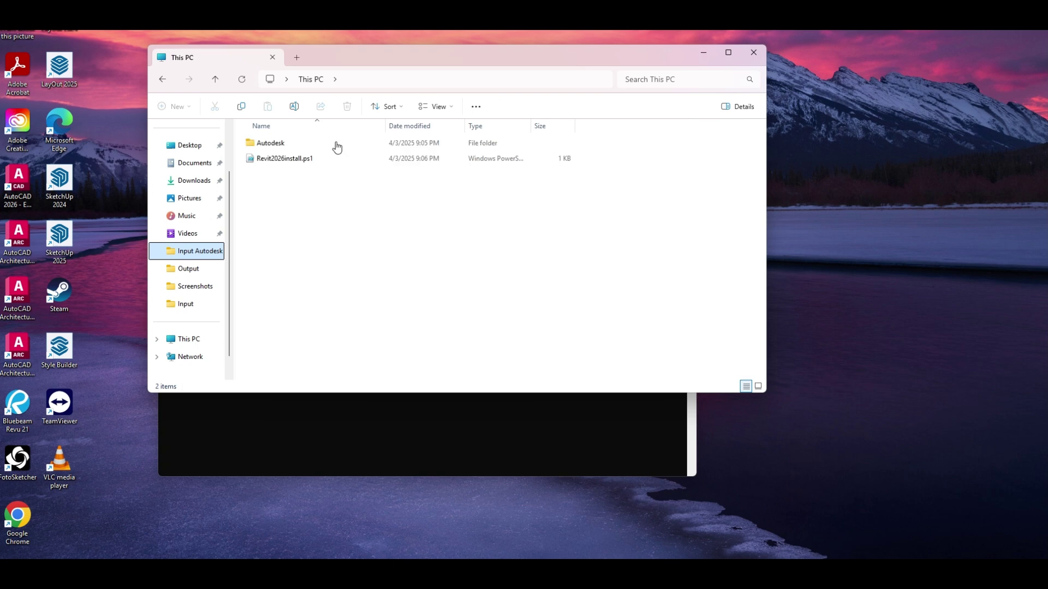
left_click(426, 79)
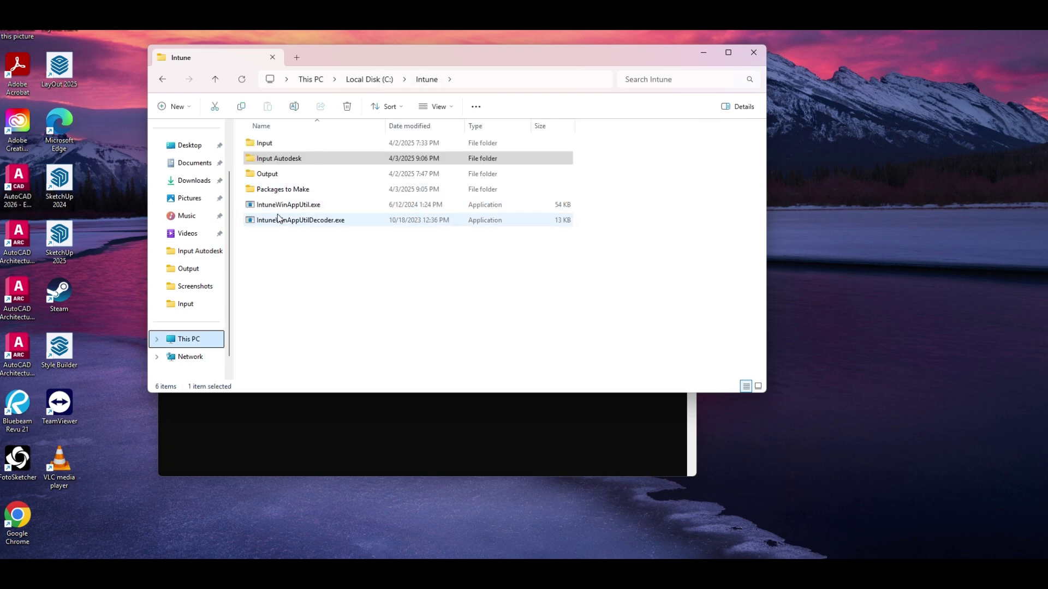
double_click(295, 195)
scroll(315, 256, "down", 1)
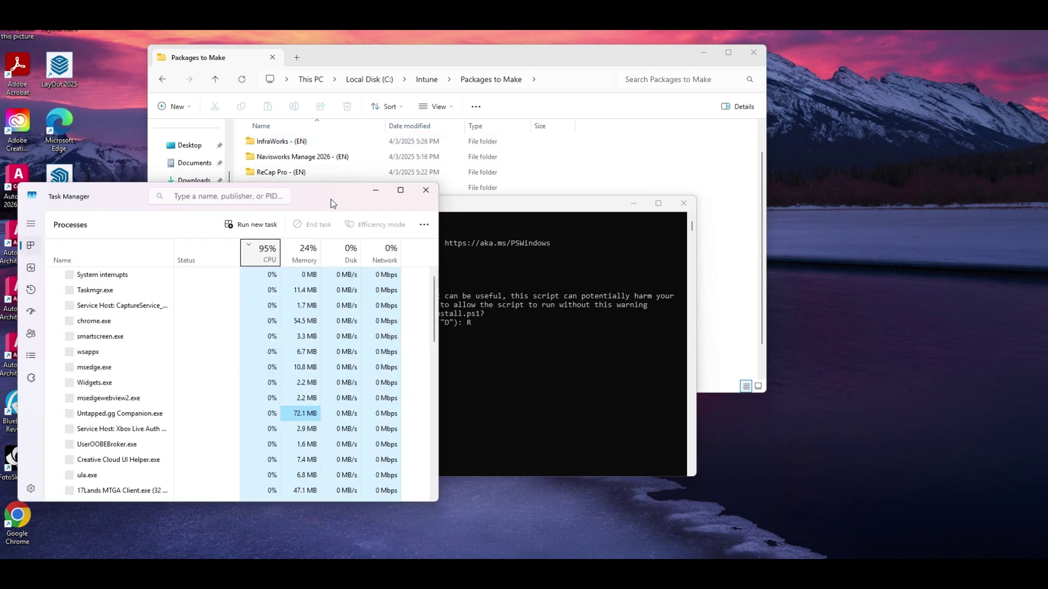
Step: Sort Task Manager processes by CPU and park the window at the upper right beside PowerShell
left_click_drag(331, 200, 616, 173)
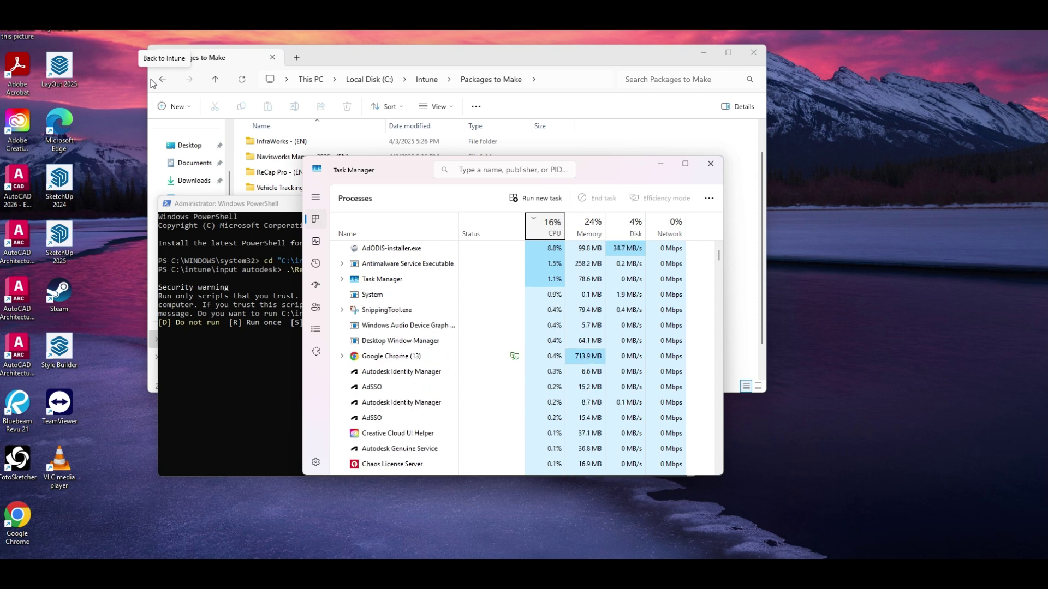
left_click(398, 222)
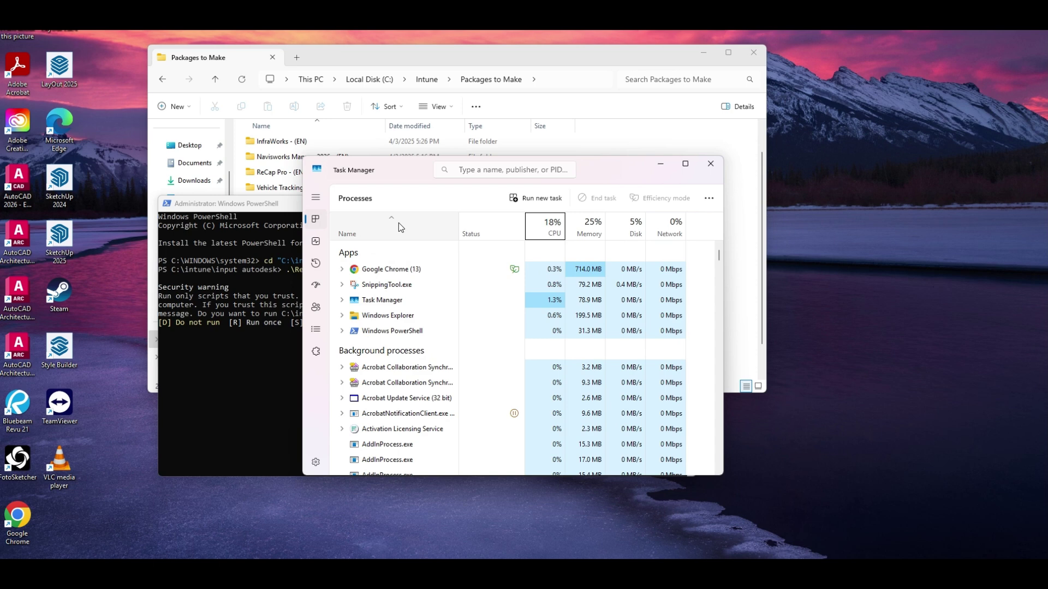
left_click(548, 227)
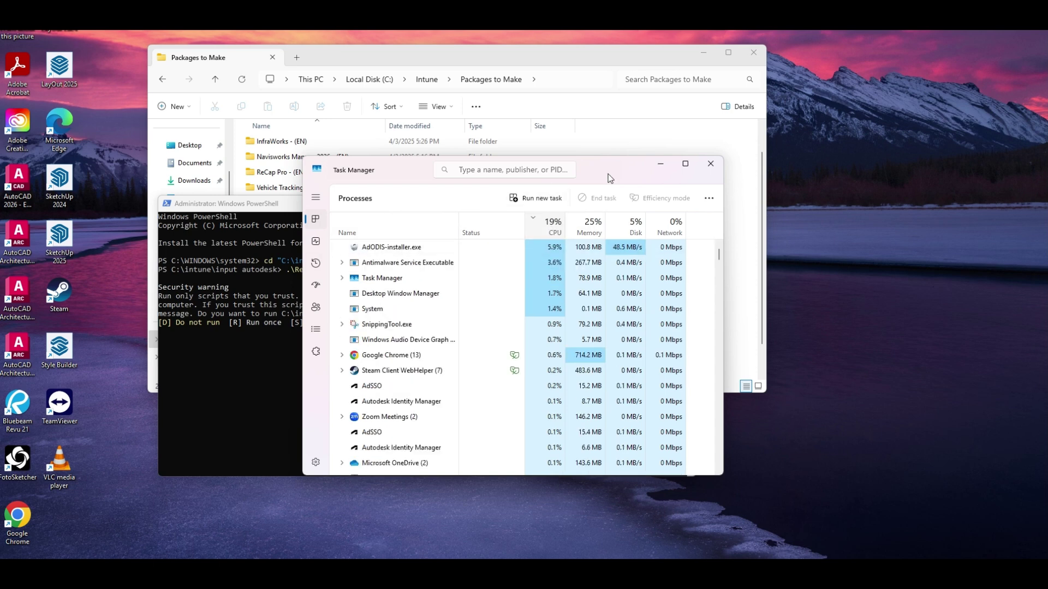
left_click_drag(608, 177, 902, 30)
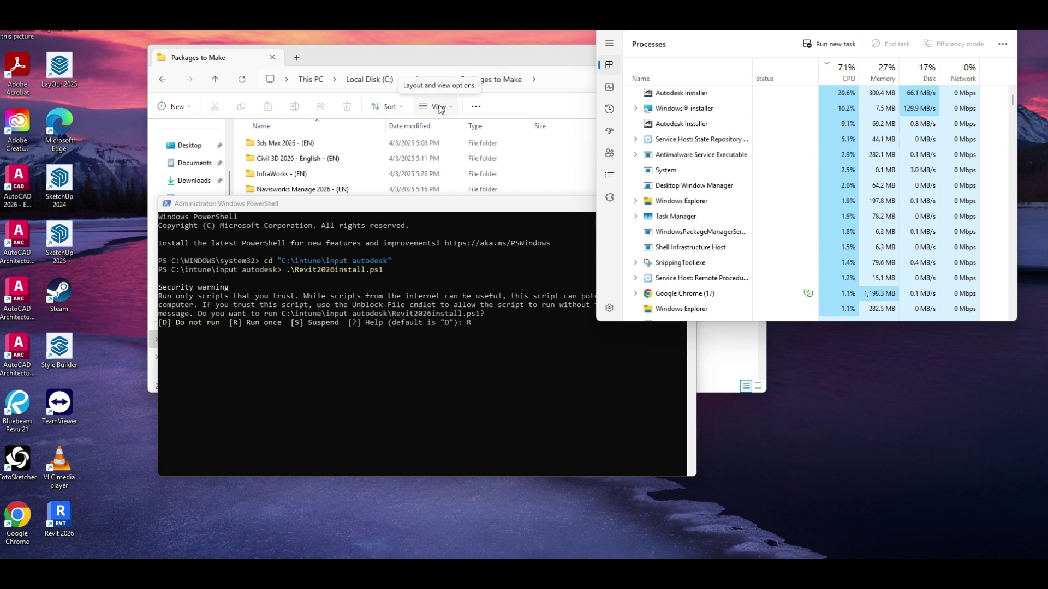
Step: Submit the R (Run once) answer at the PowerShell security warning for Revit2026install.ps1
left_click(469, 394)
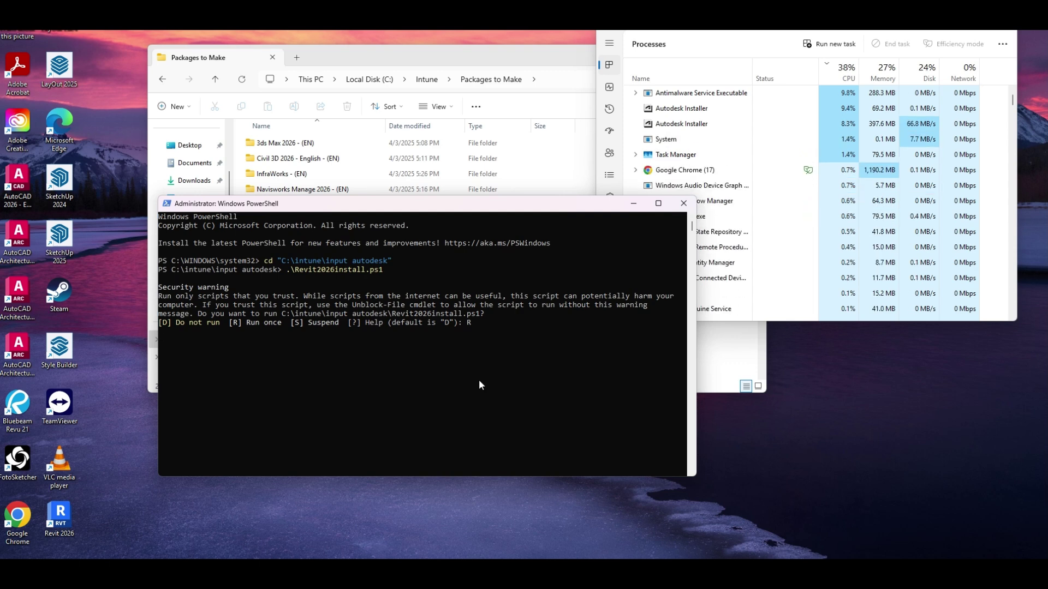
key("Return")
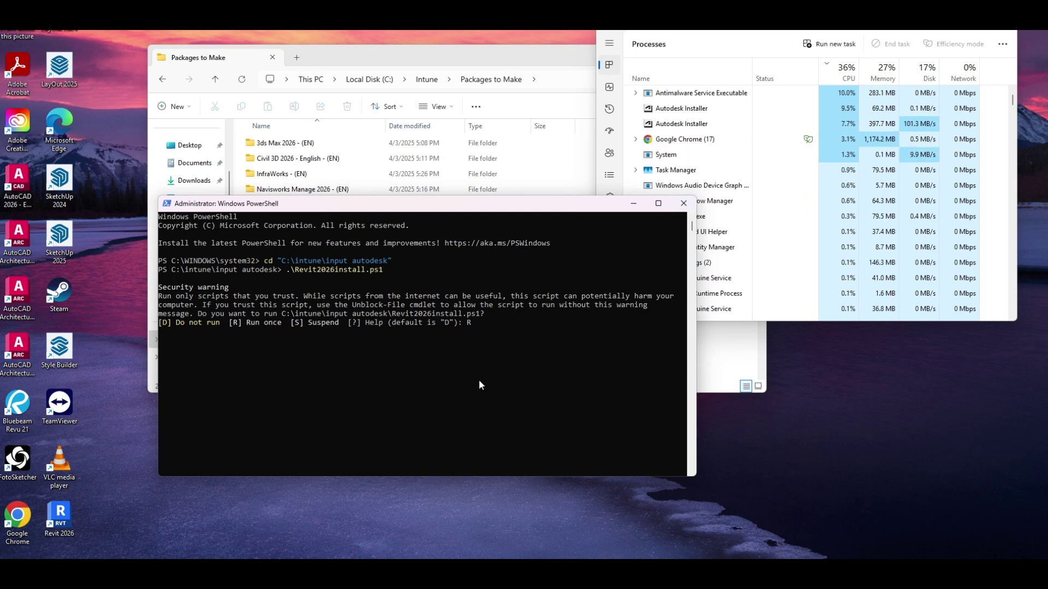
key("Return")
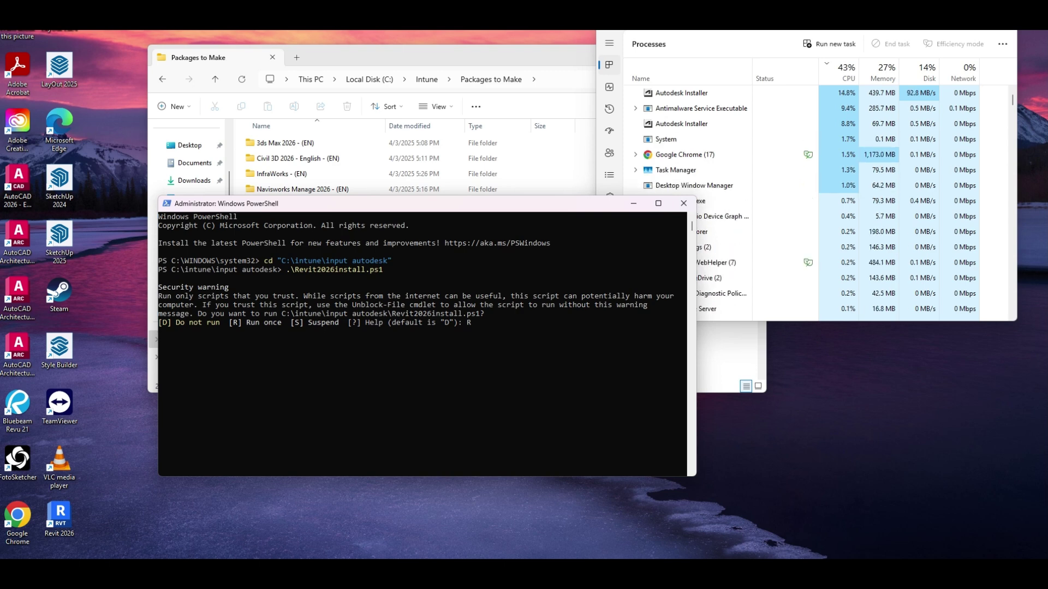
left_click(549, 527)
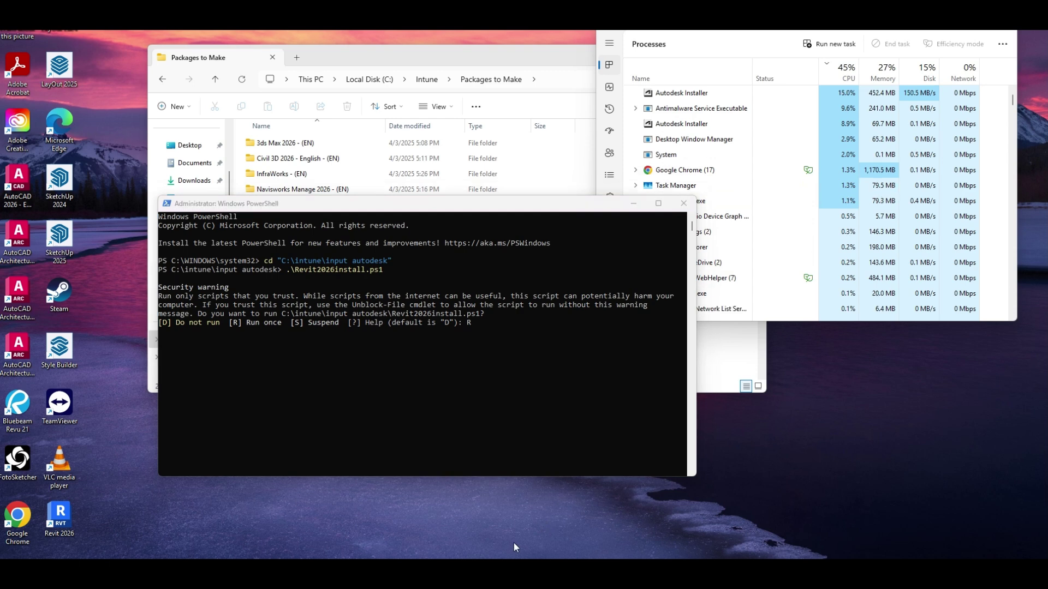
Step: Launch Registry Editor with 'Regi' and select the CurrentVersion\Uninstall key
left_click(515, 572)
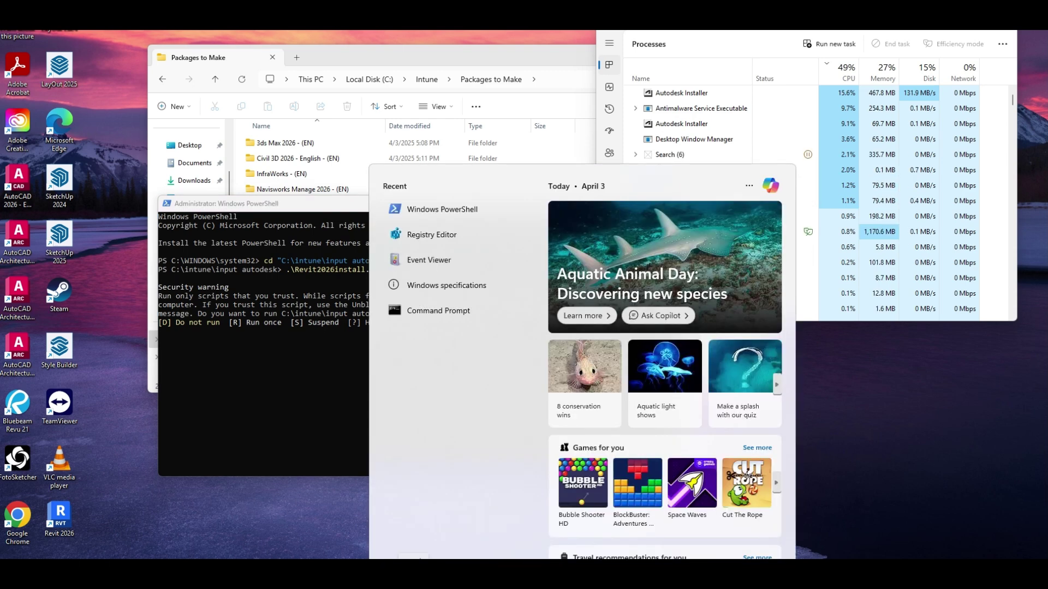
type("Regi")
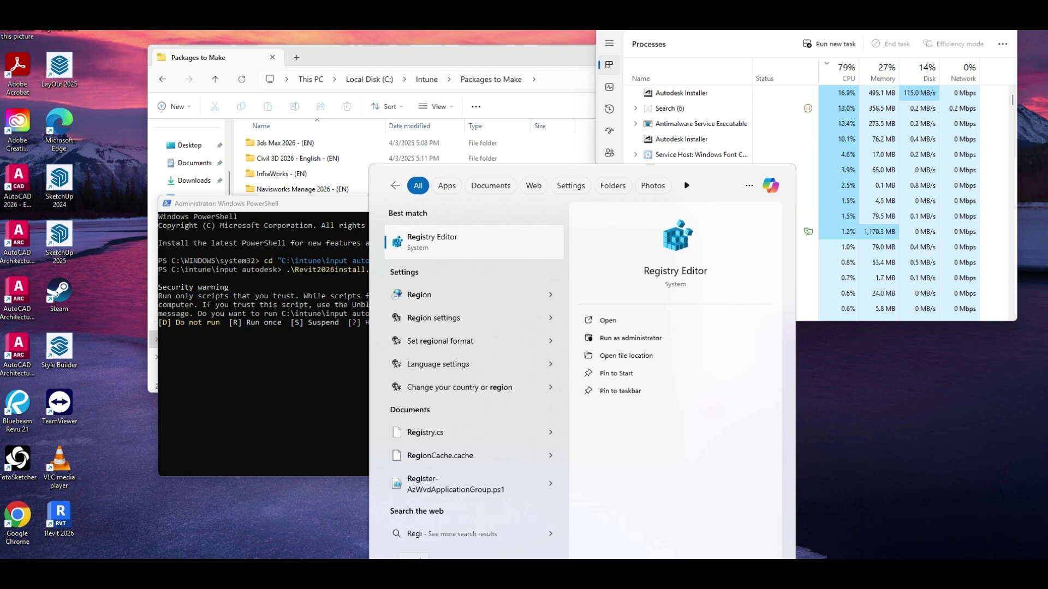
key("Return")
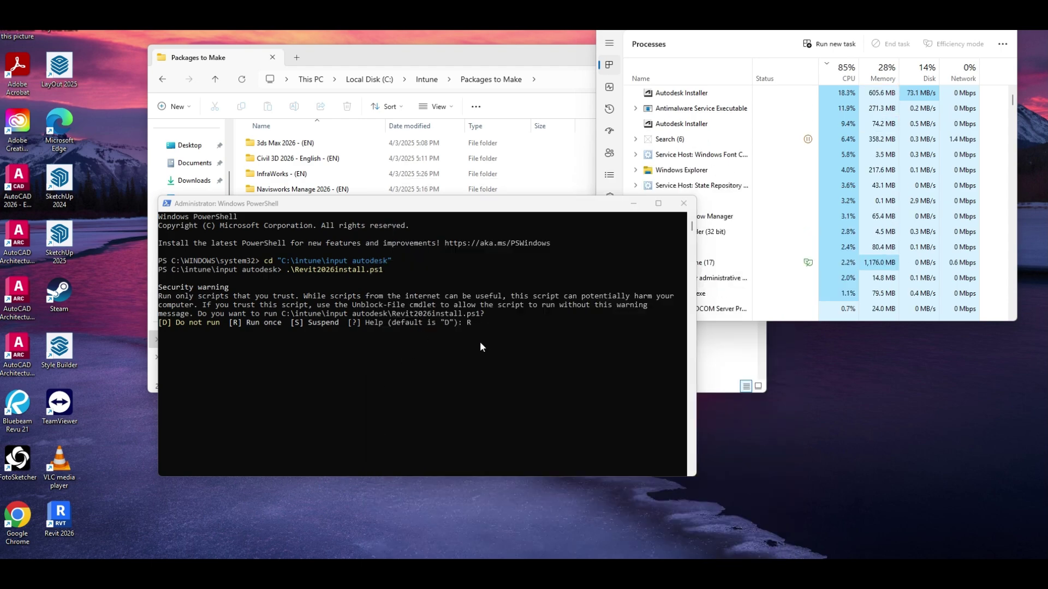
scroll(382, 112, "up", 15)
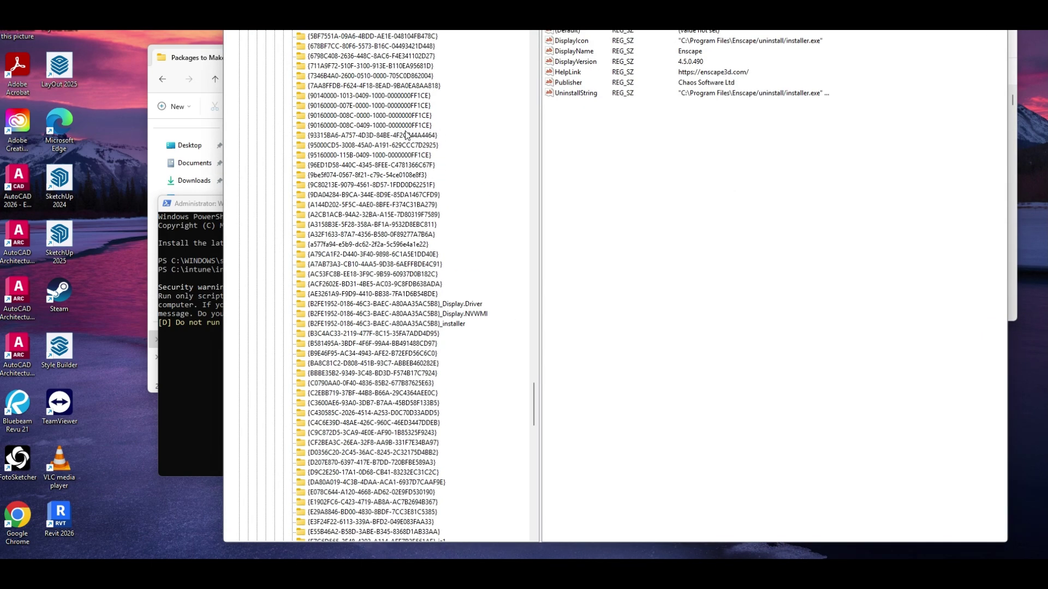
scroll(382, 112, "up", 5)
left_click(311, 276)
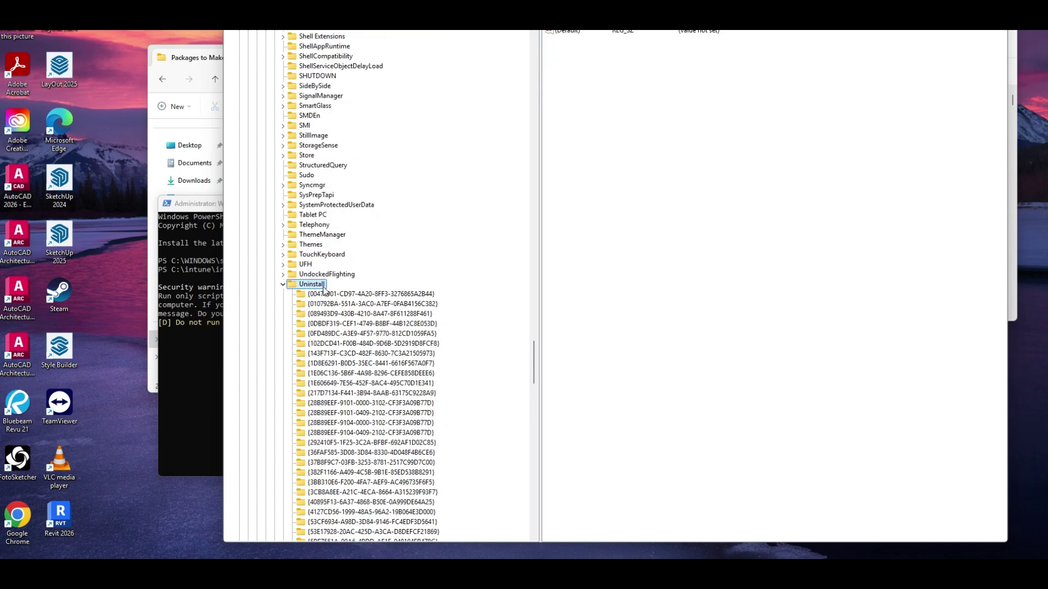
Step: Browse the Uninstall entries in the key tree and shift the Registry Editor window slightly right
scroll(367, 253, "down", 4)
scroll(367, 254, "up", 2)
scroll(286, 262, "down", 2)
scroll(365, 248, "down", 3)
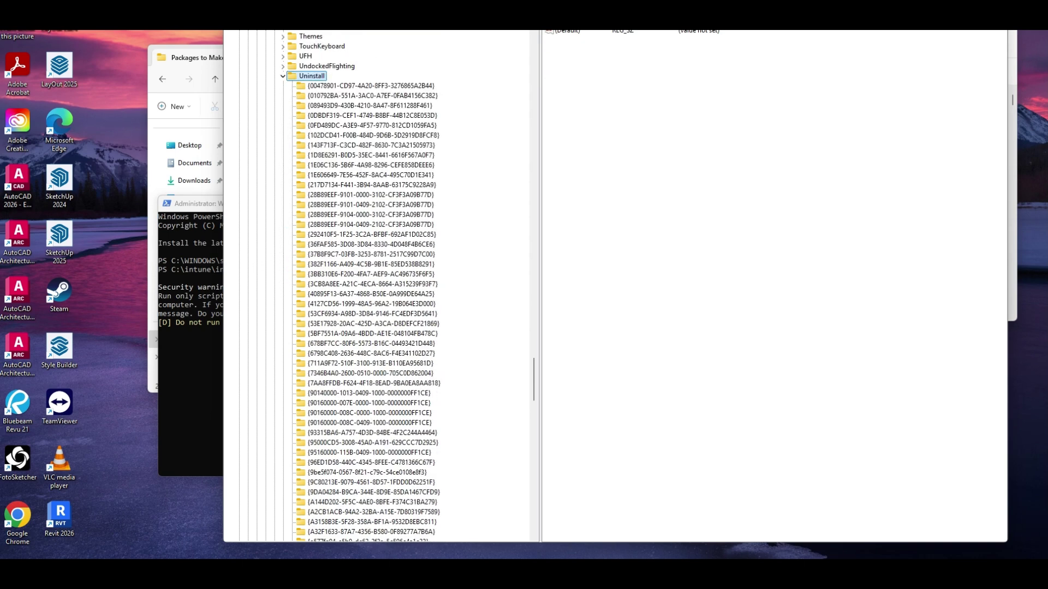
key("alt+e")
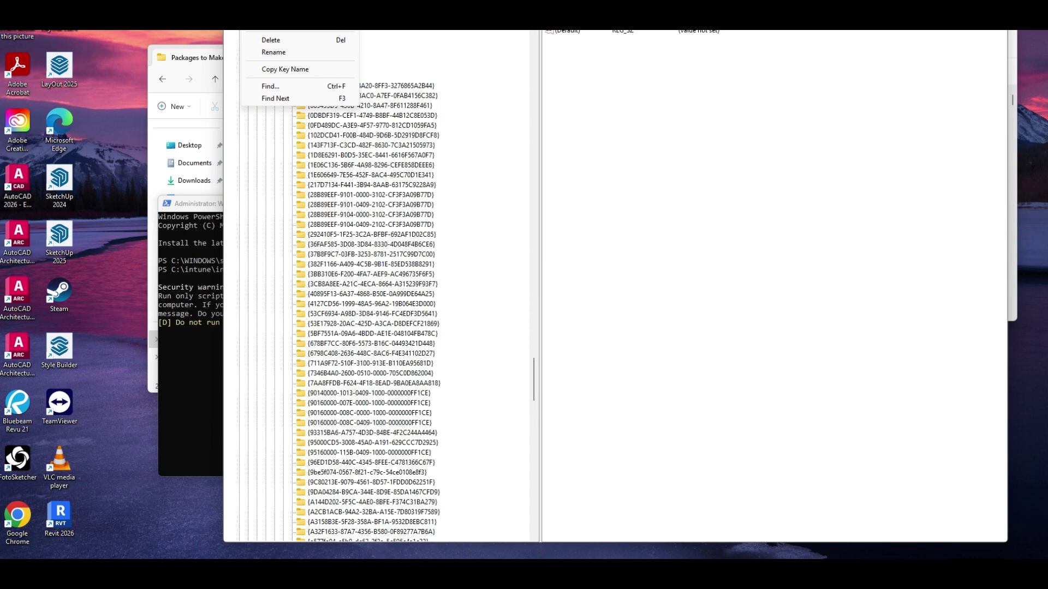
left_click_drag(268, 28, 295, 30)
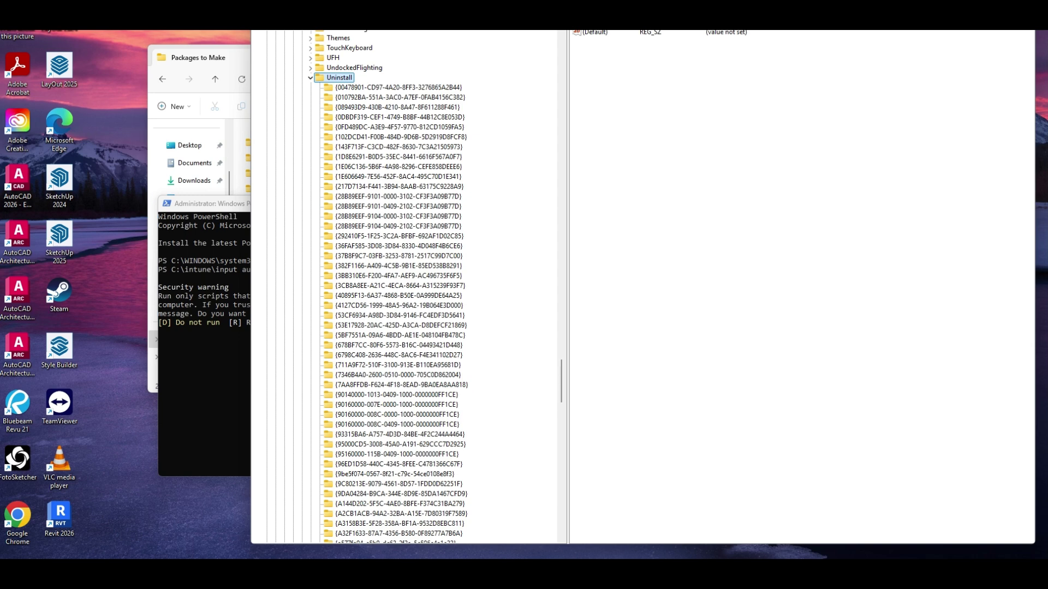
scroll(375, 127, "down", 17)
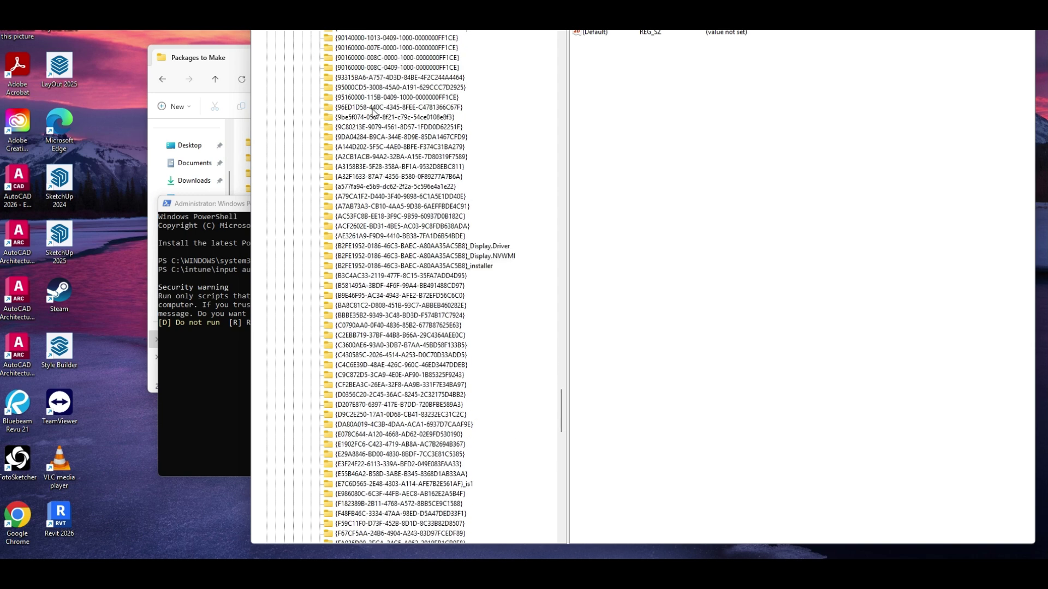
scroll(374, 127, "down", 11)
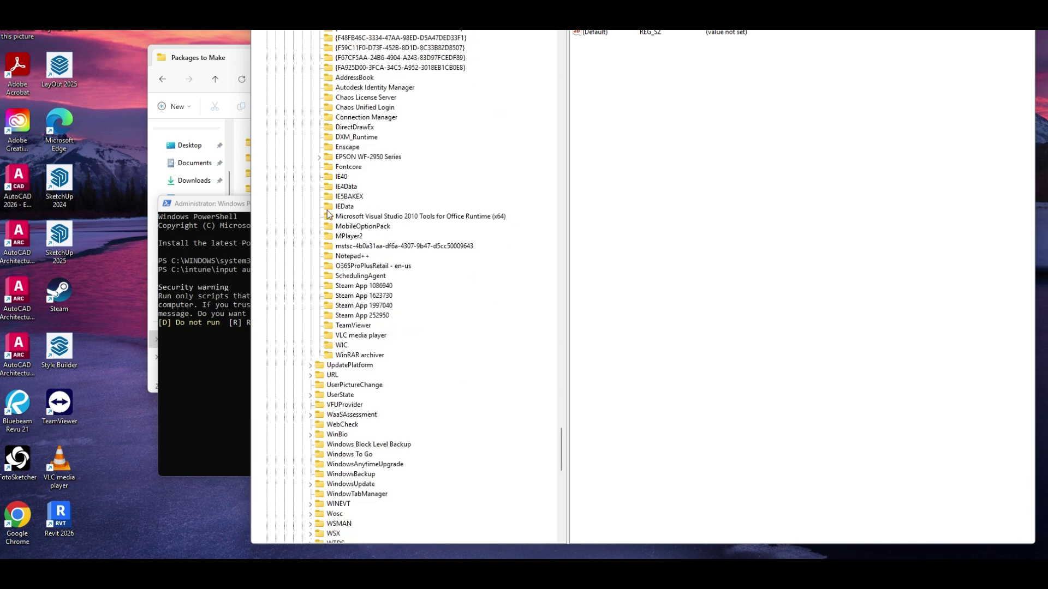
scroll(371, 190, "up", 5)
scroll(371, 190, "up", 20)
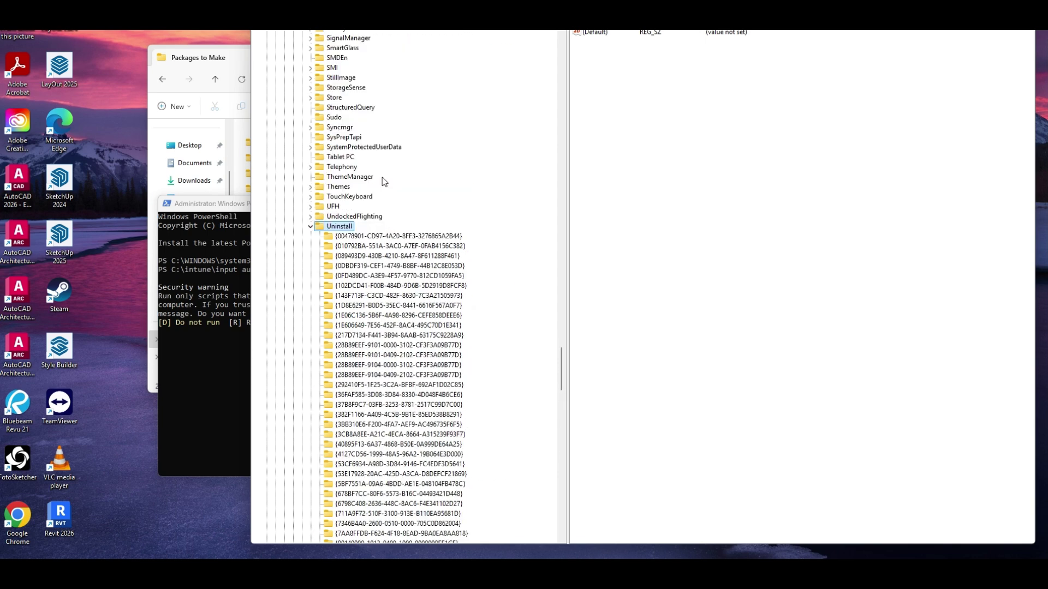
scroll(391, 181, "up", 20)
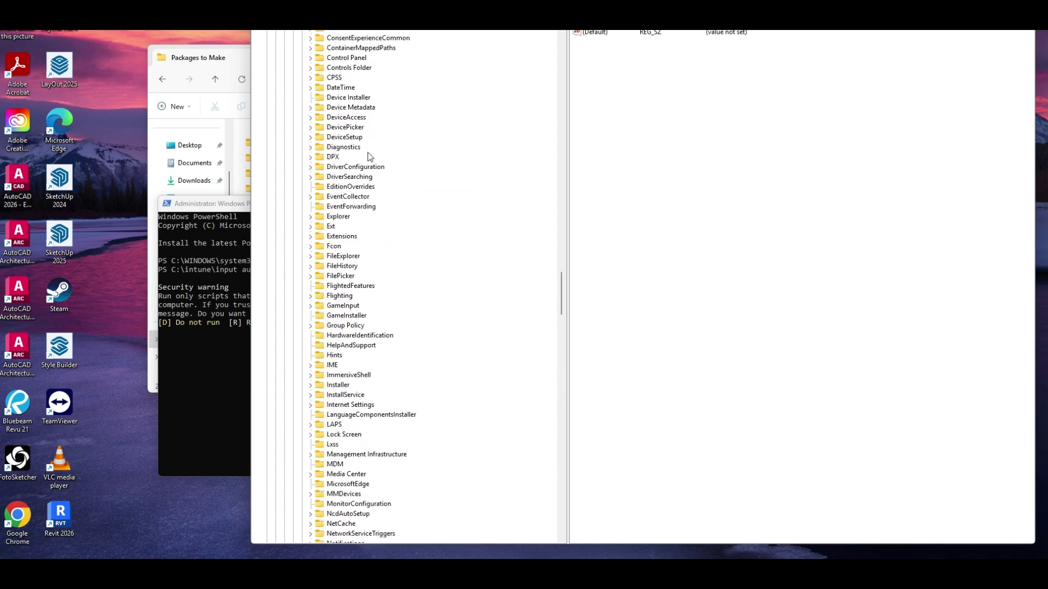
scroll(368, 157, "up", 9)
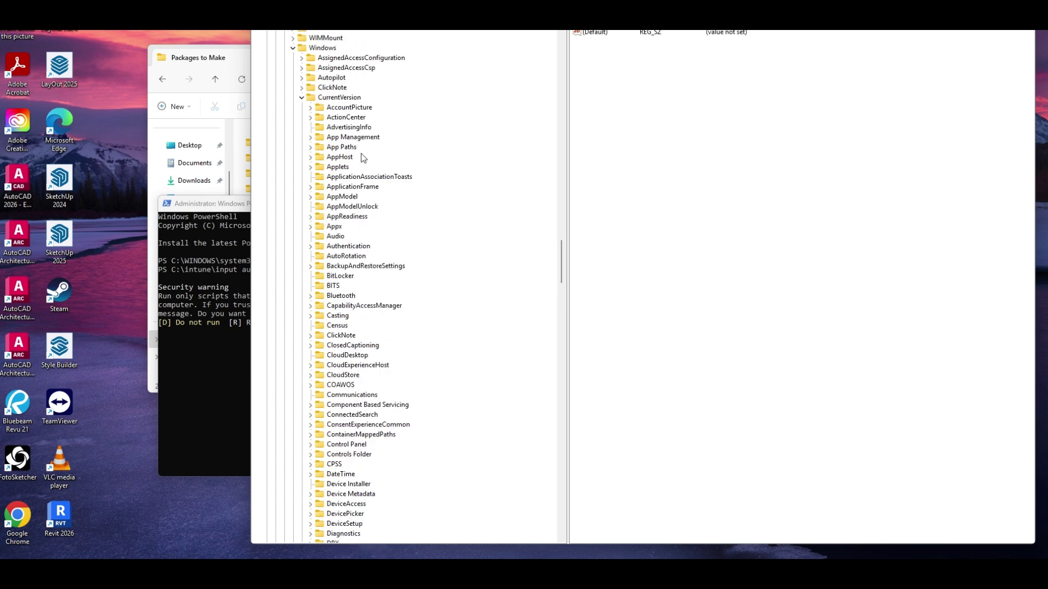
left_click(558, 81)
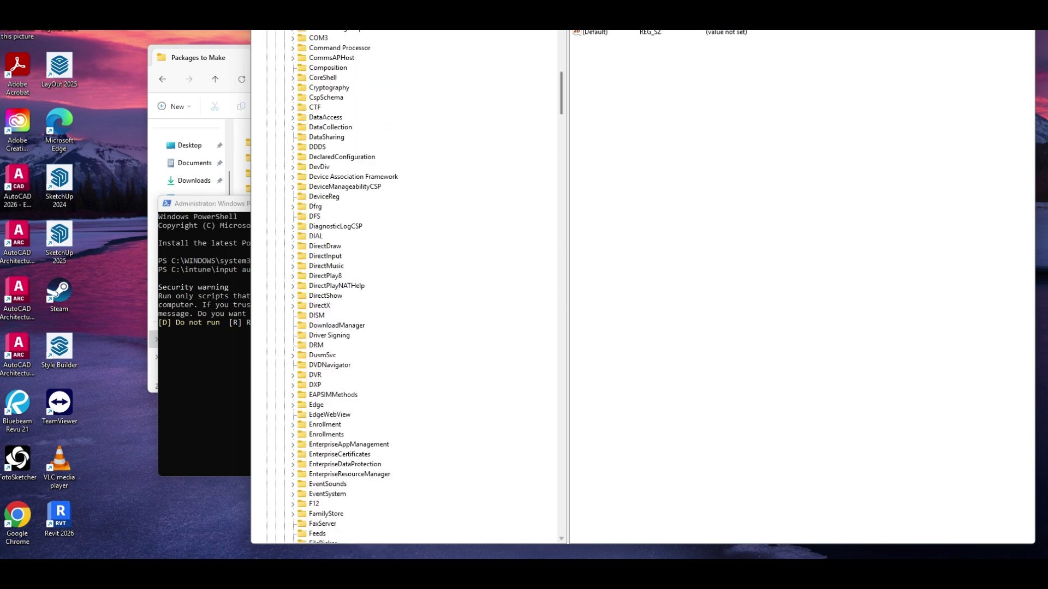
Step: Expand SOFTWARE\Autodesk\Revit to reveal the 2026 and Autodesk Revit 2026 keys
left_click_drag(543, 179, 543, 135)
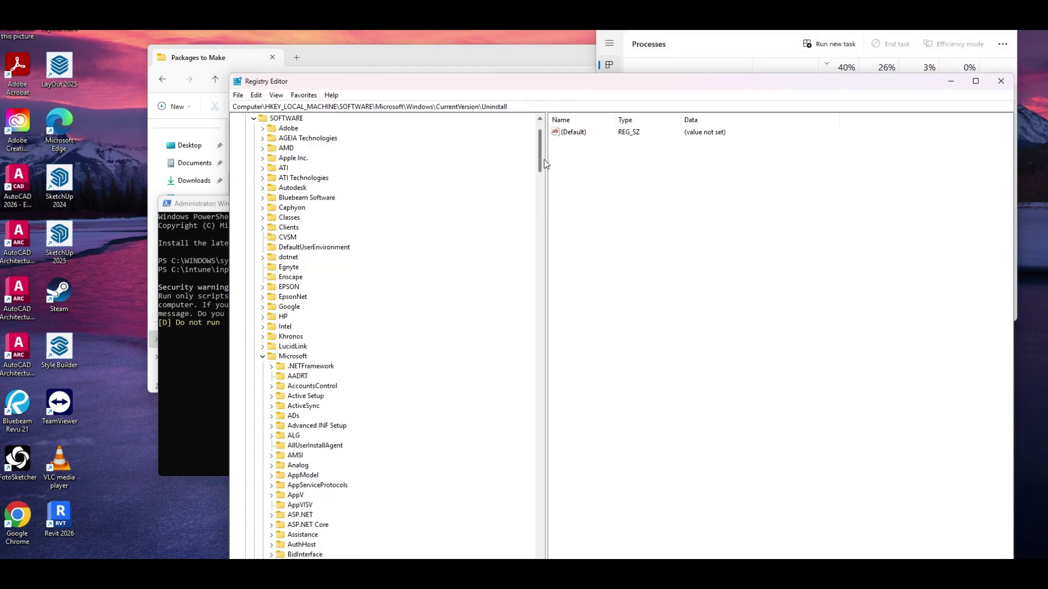
left_click(263, 188)
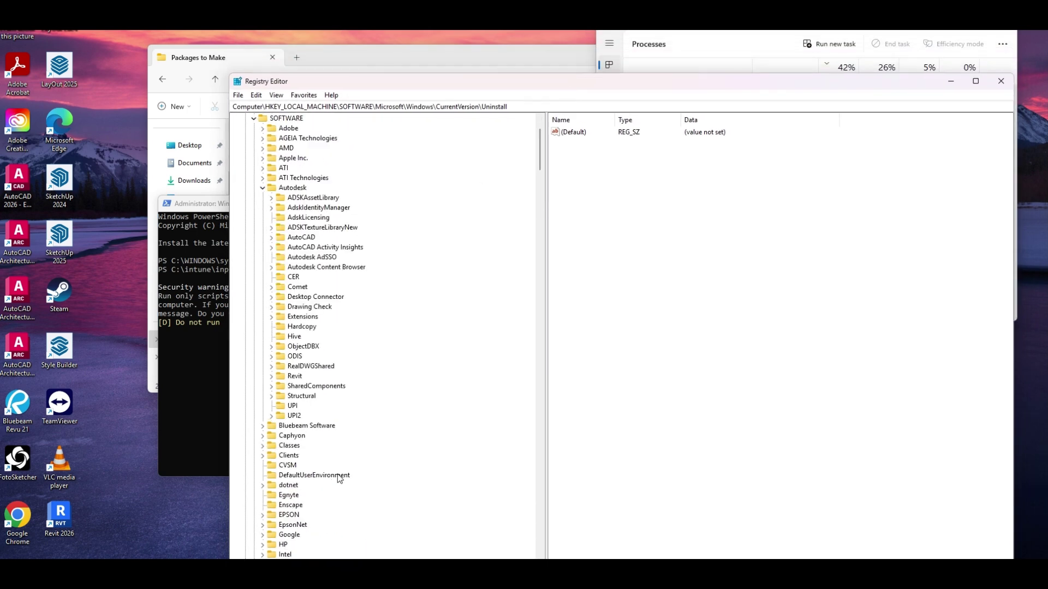
left_click(271, 376)
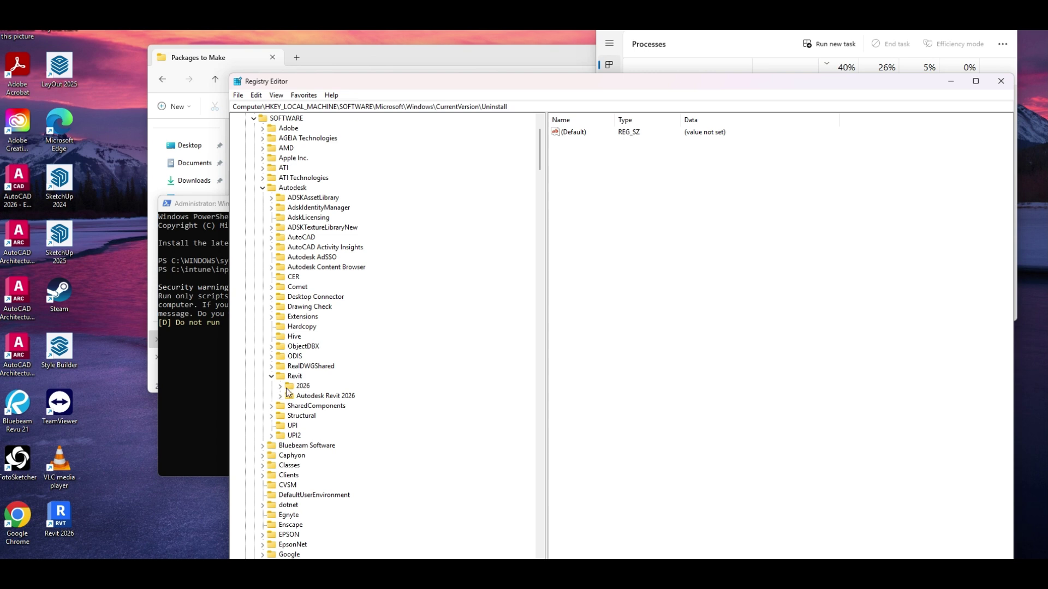
left_click(280, 397)
left_click(280, 387)
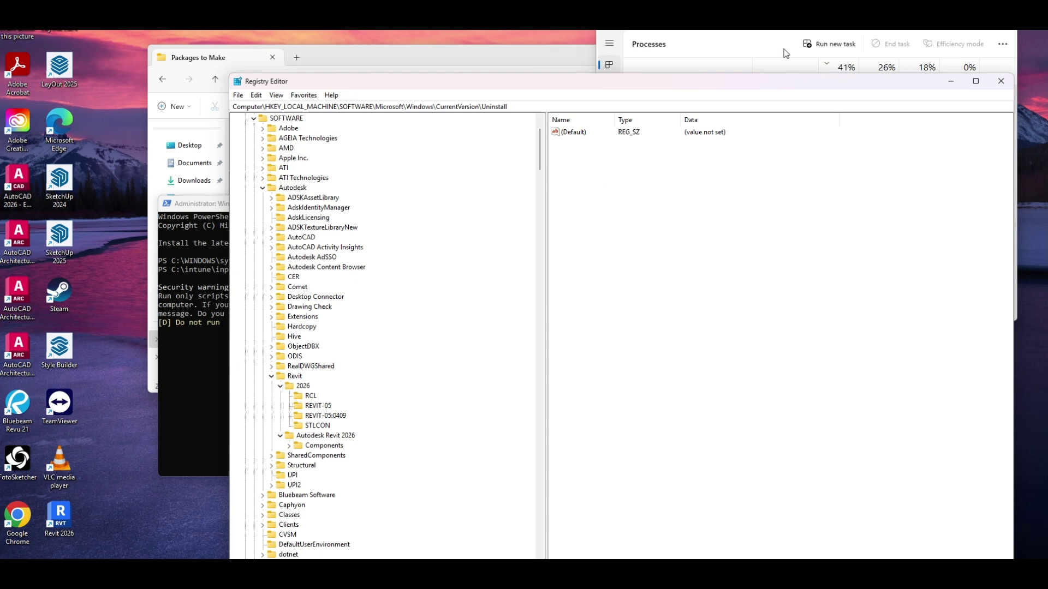
left_click(625, 60)
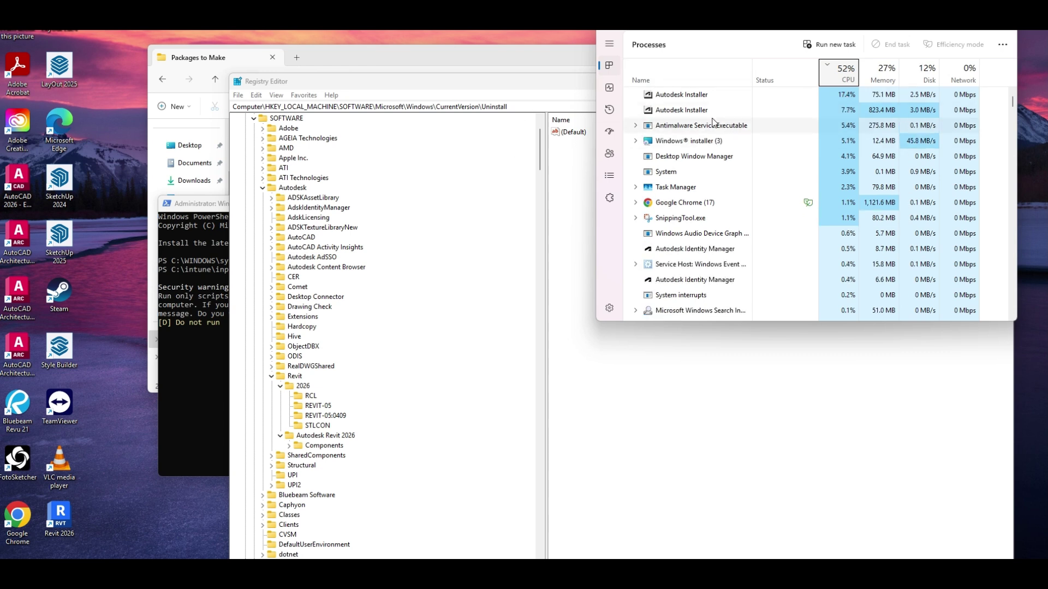
Step: Type R at the PowerShell security prompt and confirm so Revit2026install.ps1 runs once
left_click(207, 335)
type("R")
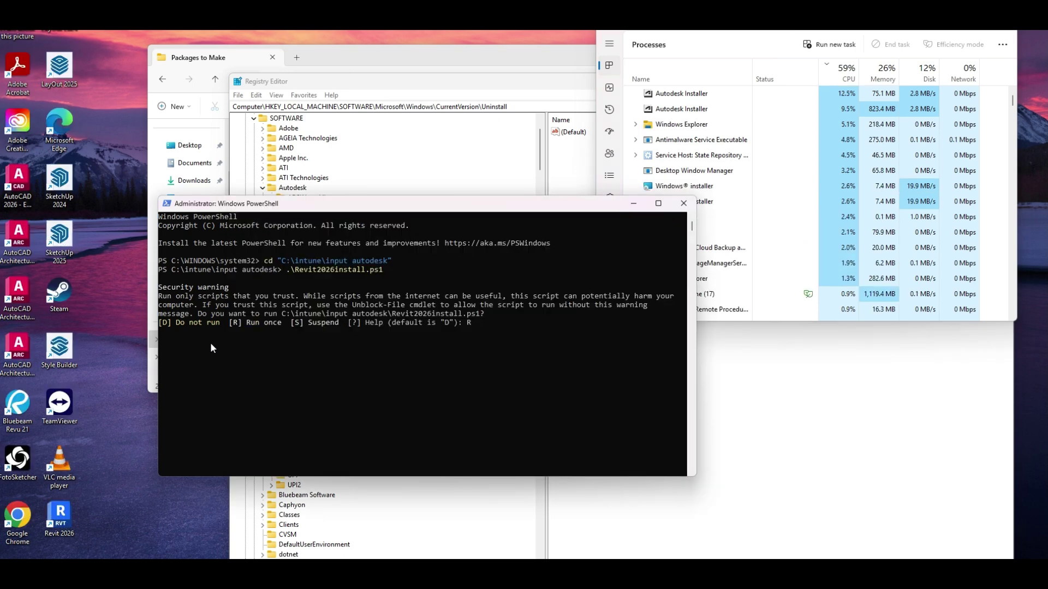
key("Return")
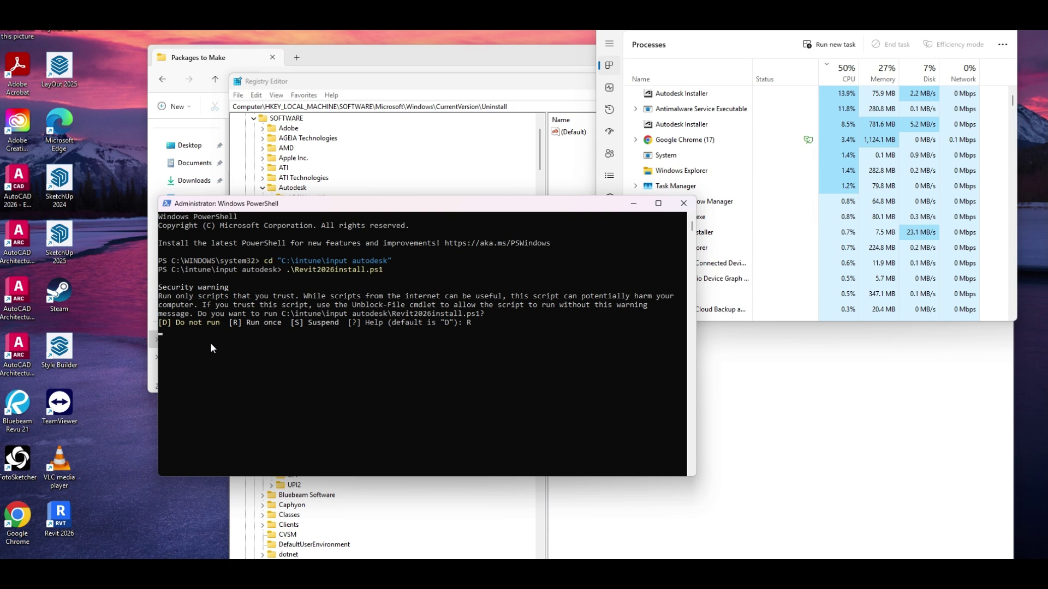
key("Return")
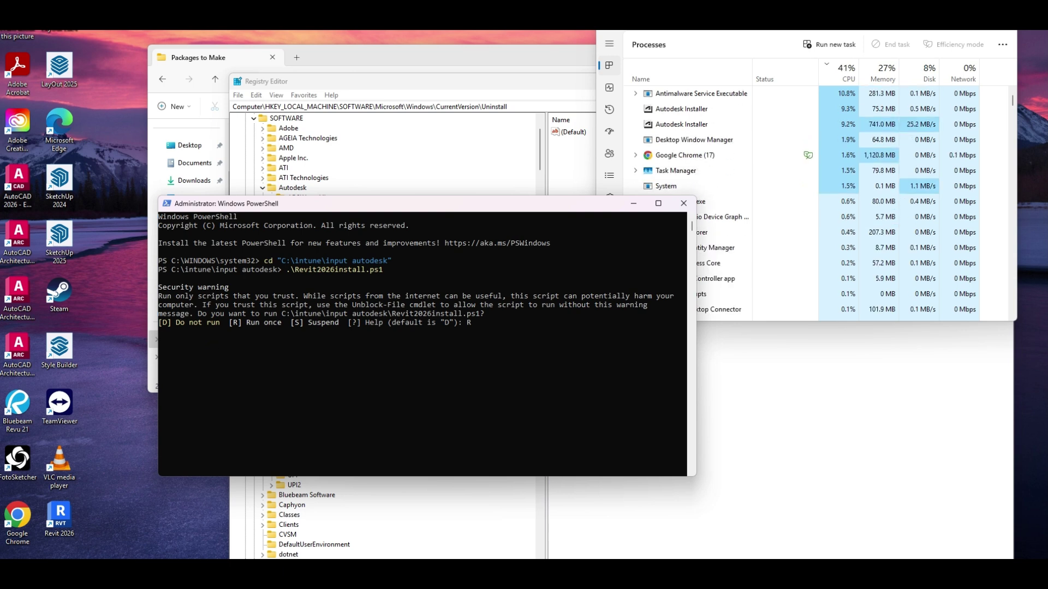
key("Return")
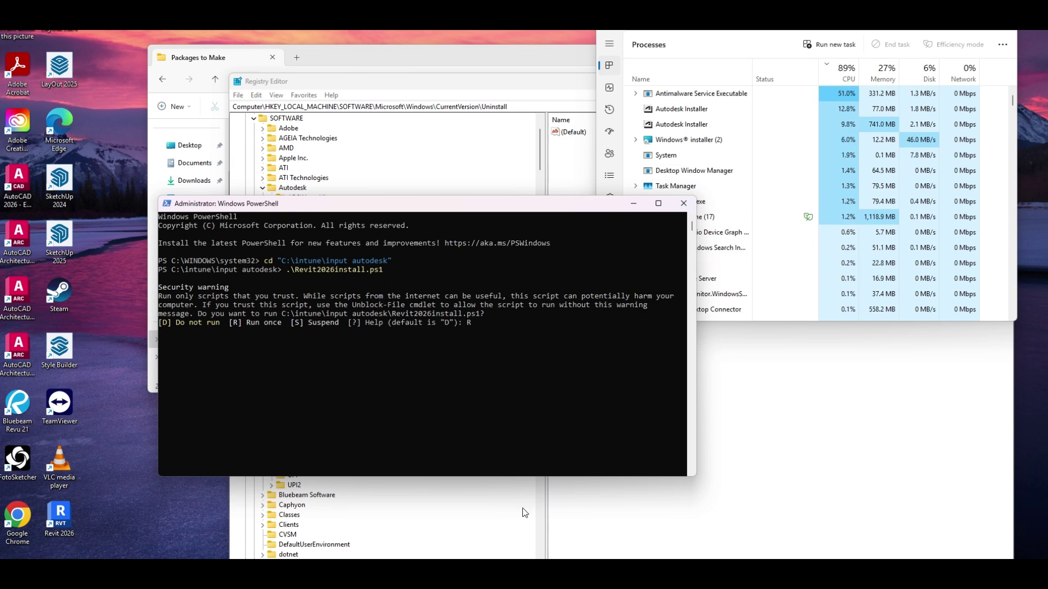
Step: Browse File Explorer to C:\Autodesk and check the Revit2026 folder and its installers
mouse_move(539, 572)
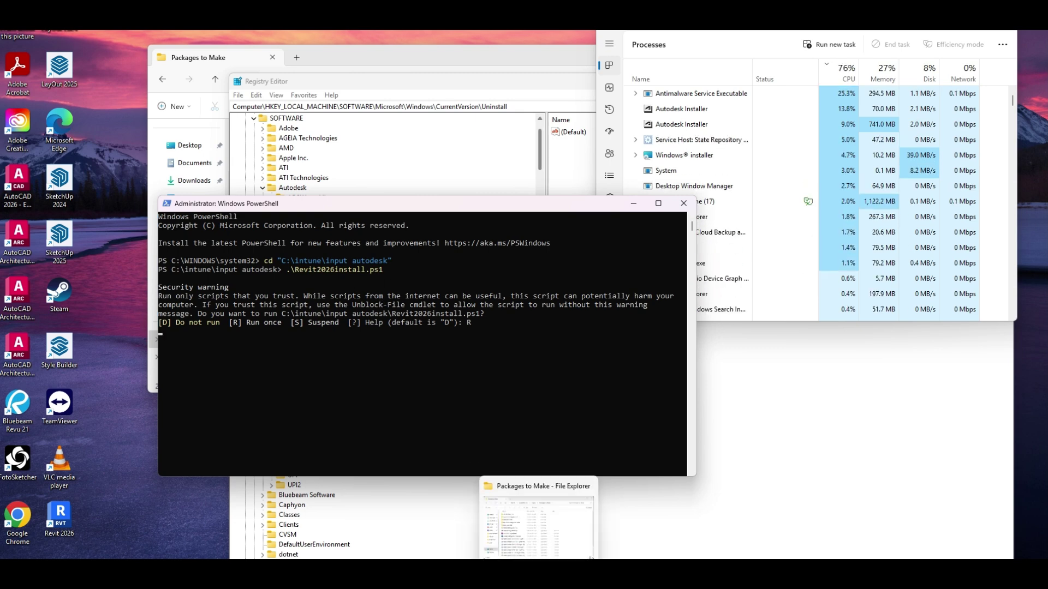
left_click(520, 544)
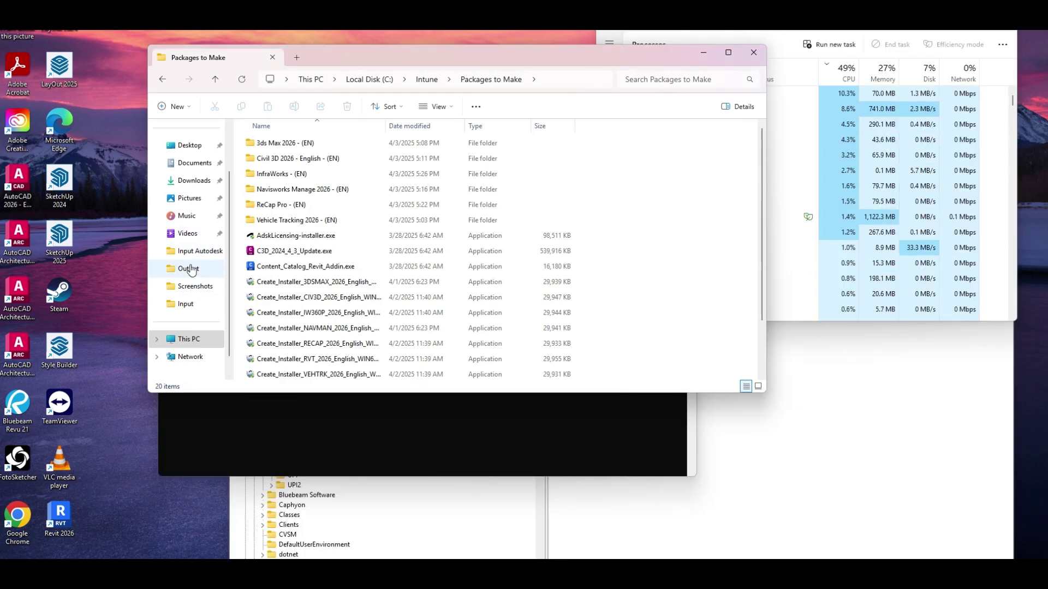
scroll(196, 268, "up", 1)
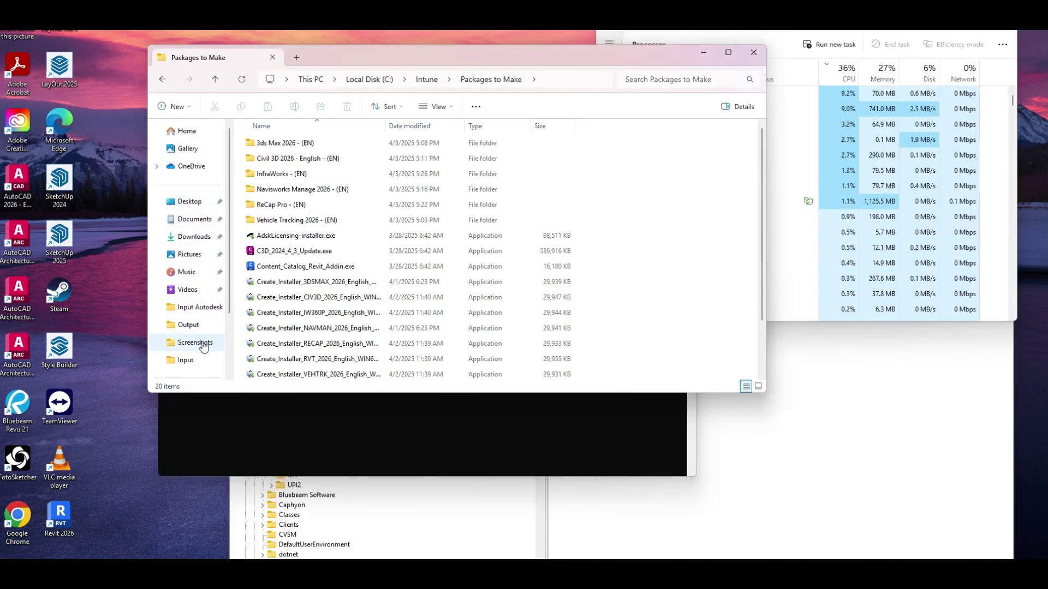
scroll(196, 327, "down", 3)
left_click(189, 304)
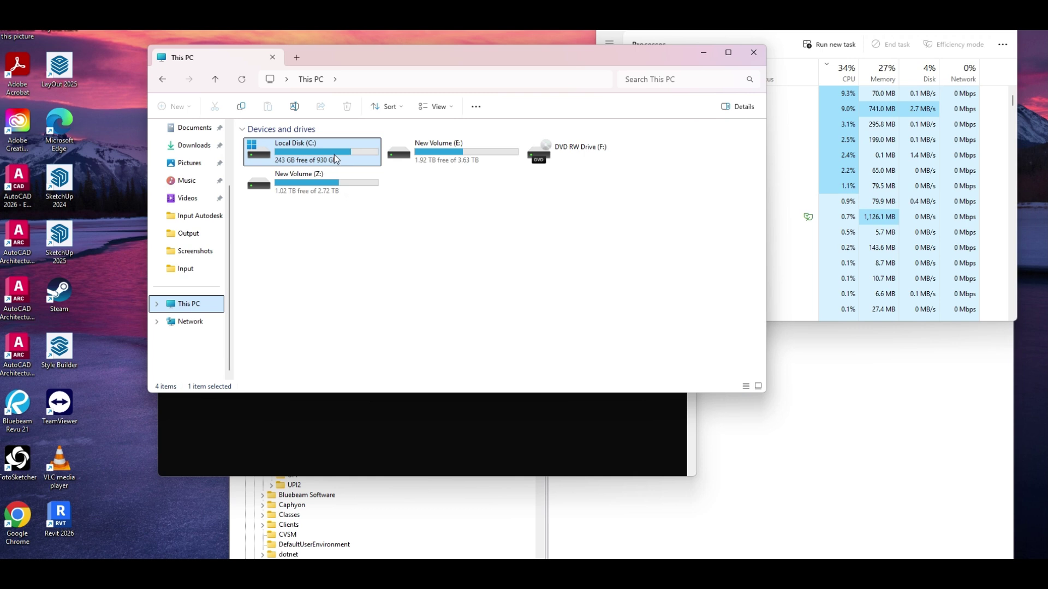
double_click(332, 157)
left_click(281, 163)
double_click(280, 162)
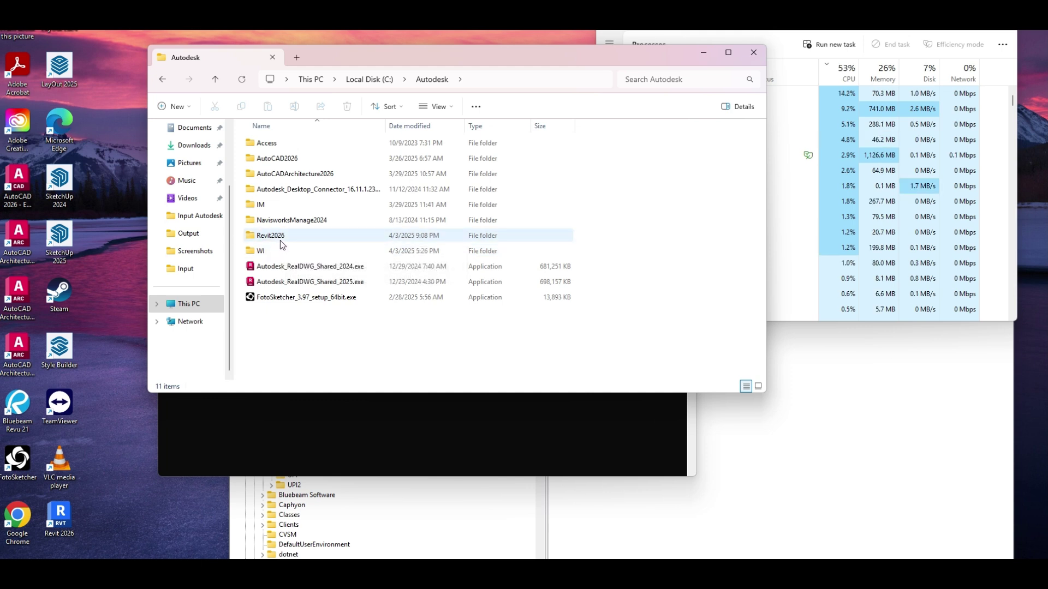
mouse_move(280, 244)
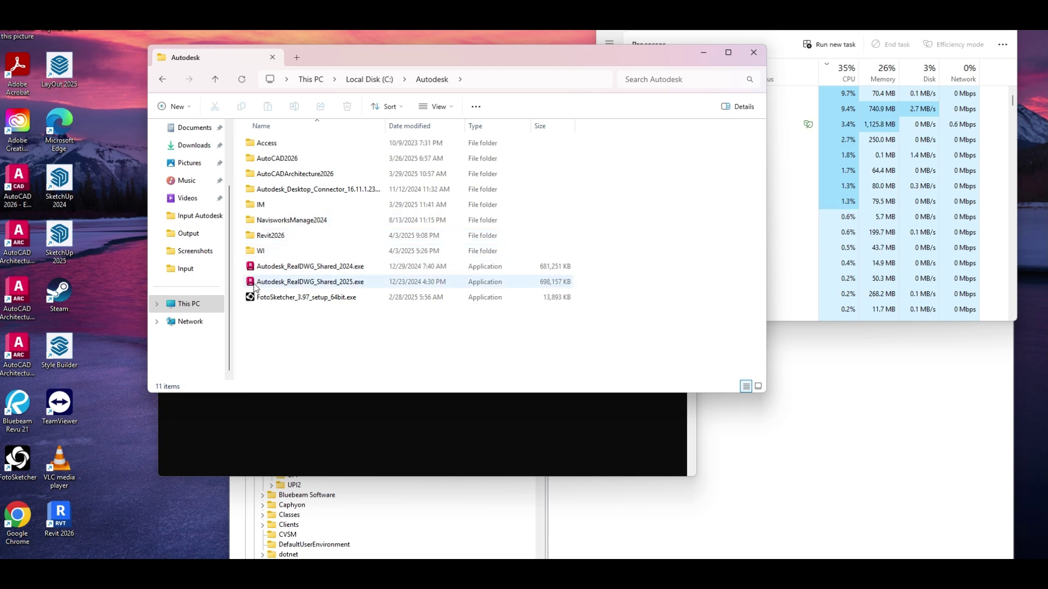
mouse_move(254, 287)
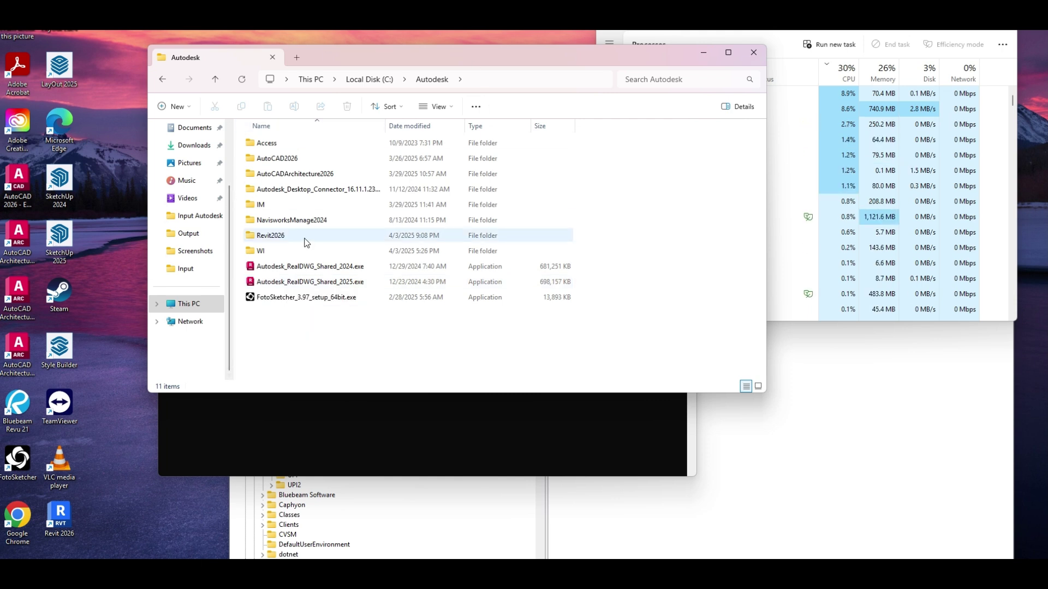
mouse_move(323, 192)
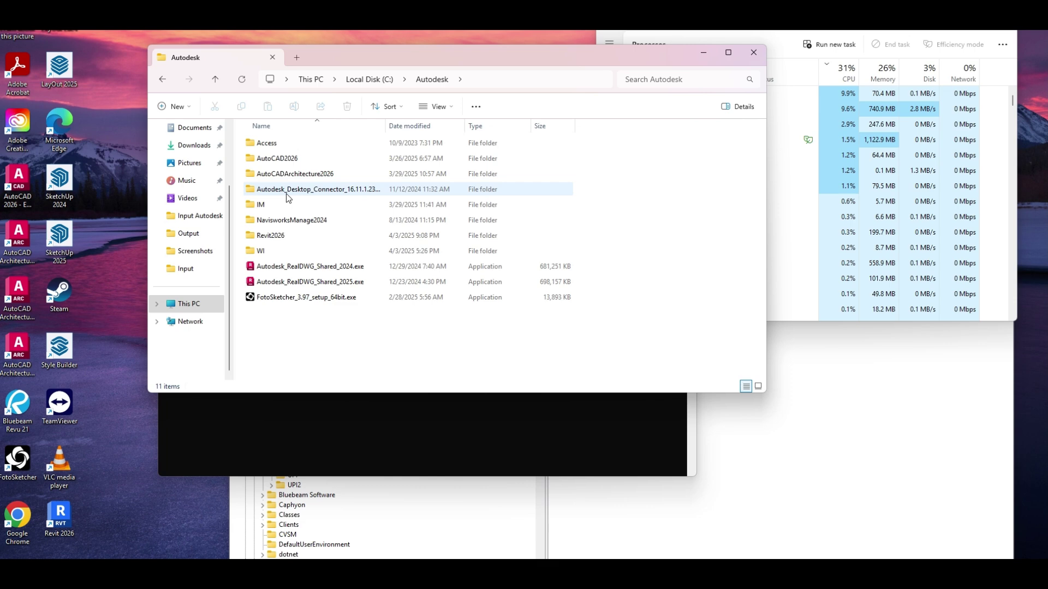
Step: Watch the Revit install in Task Manager, sorted by CPU, alongside the PowerShell script
left_click_drag(513, 64, 422, 47)
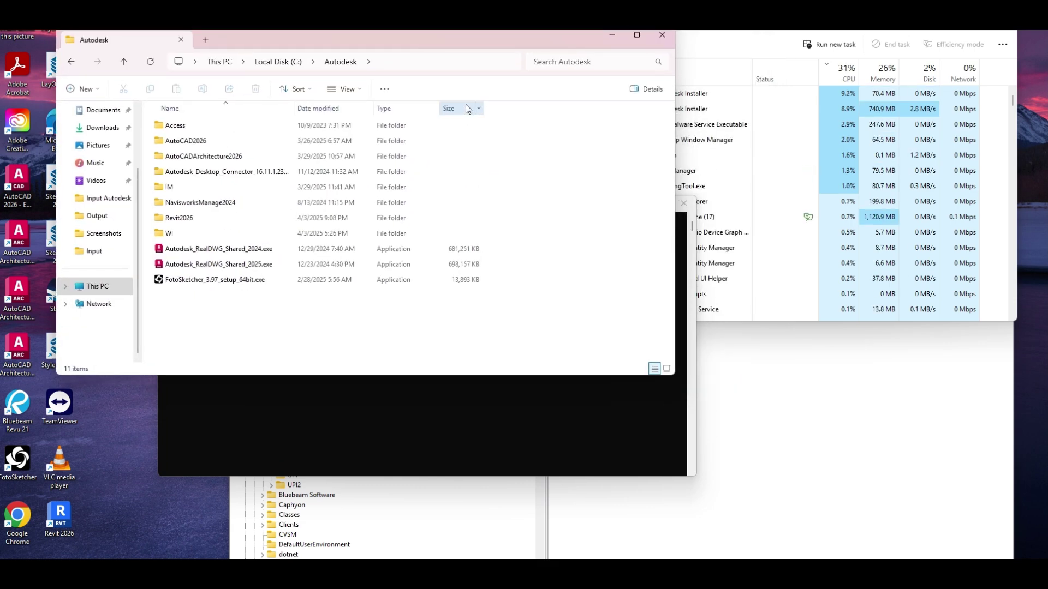
left_click(709, 264)
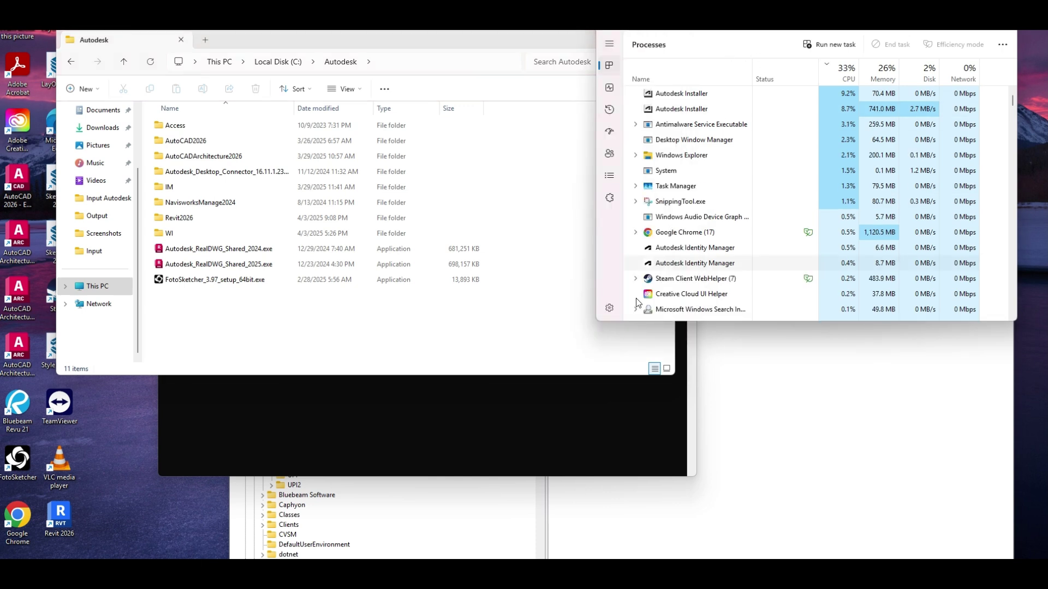
left_click(568, 447)
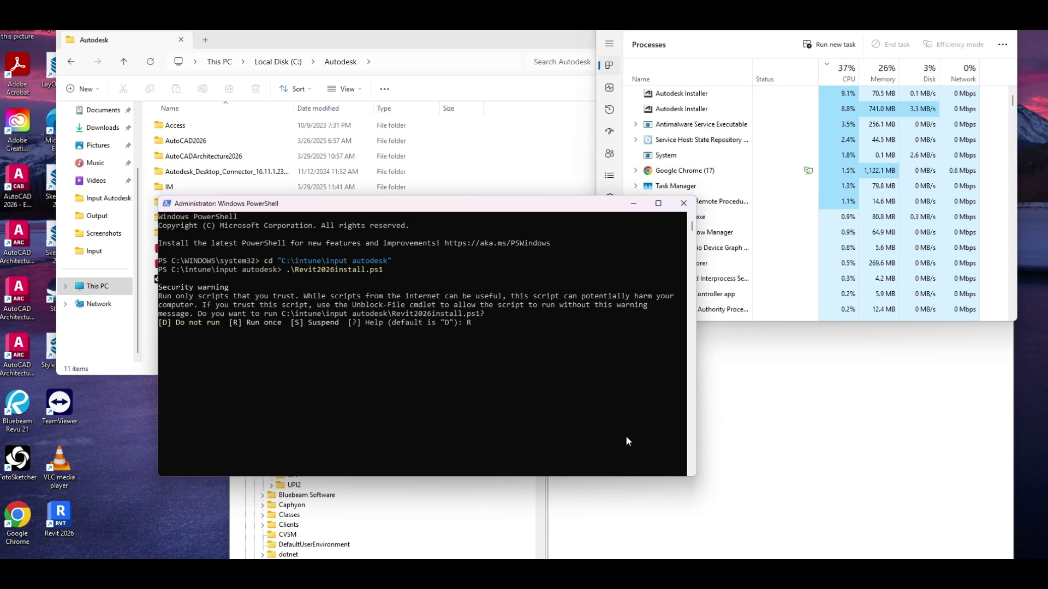
left_click(535, 365)
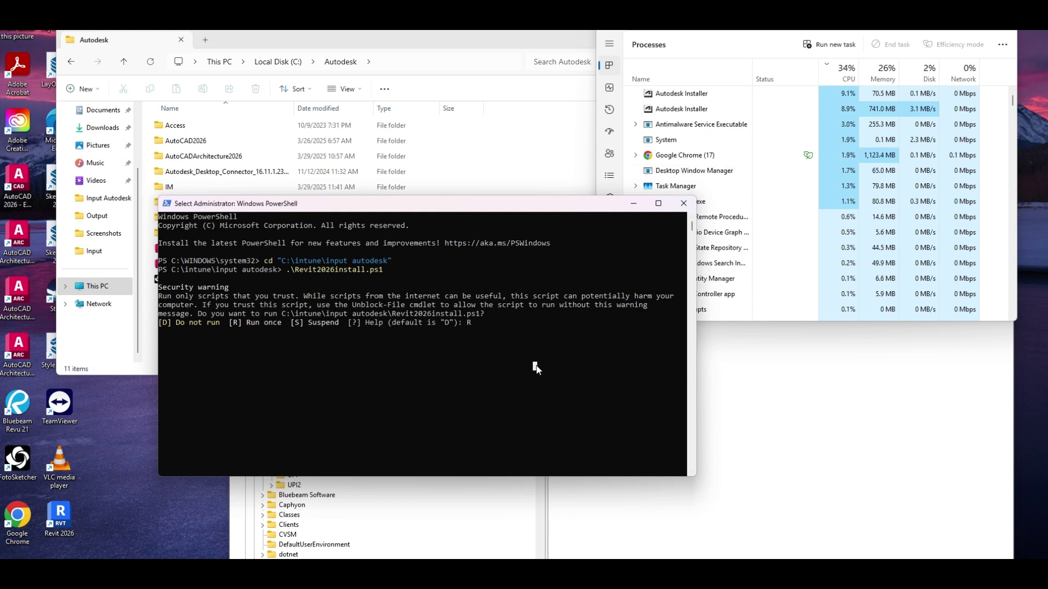
left_click(743, 84)
left_click(742, 82)
left_click(472, 361)
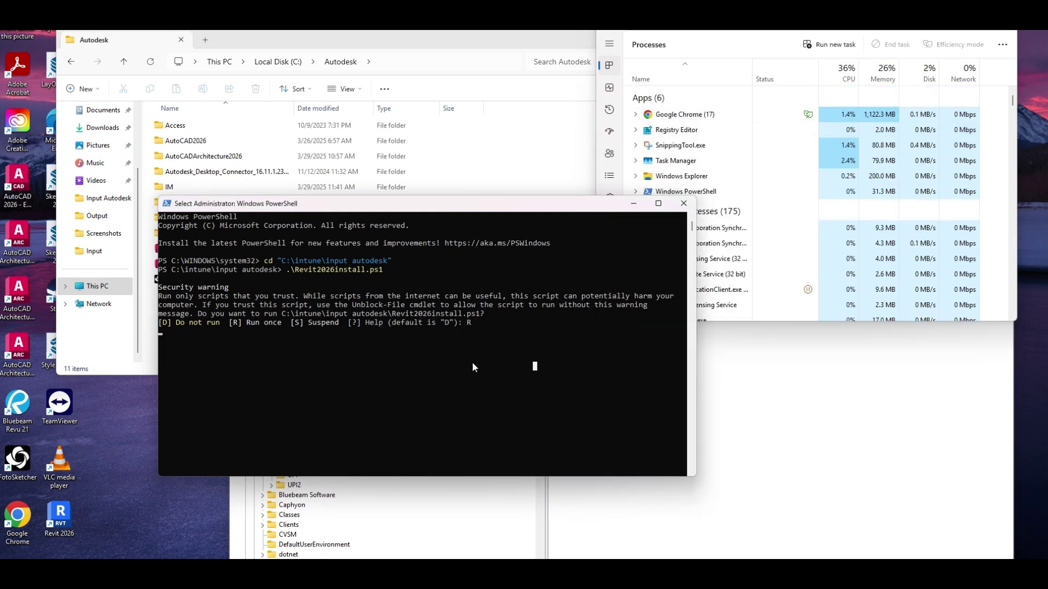
key("Escape")
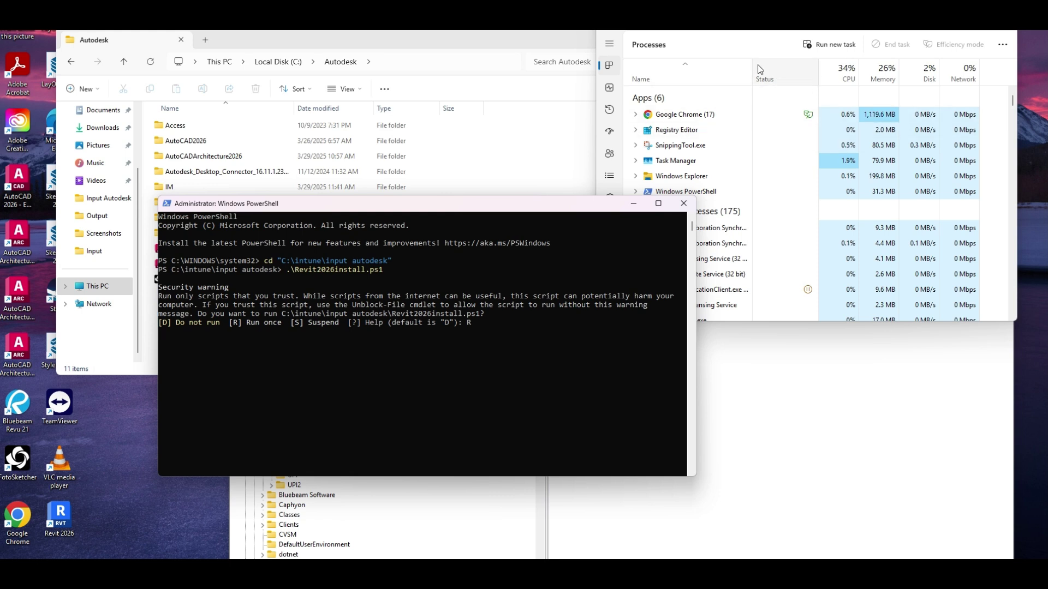
left_click(728, 63)
left_click(840, 76)
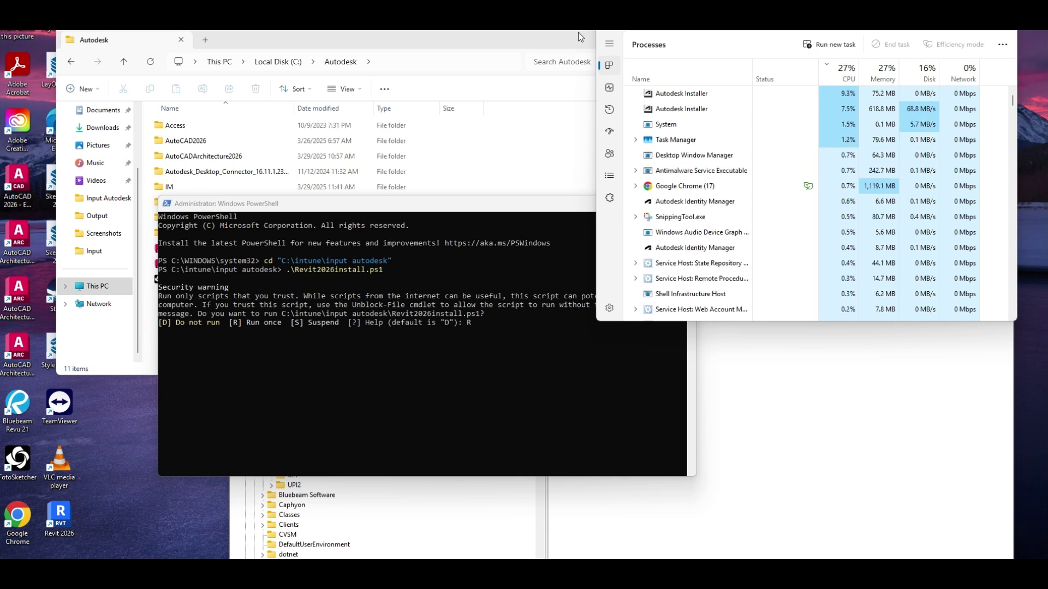
left_click(546, 329)
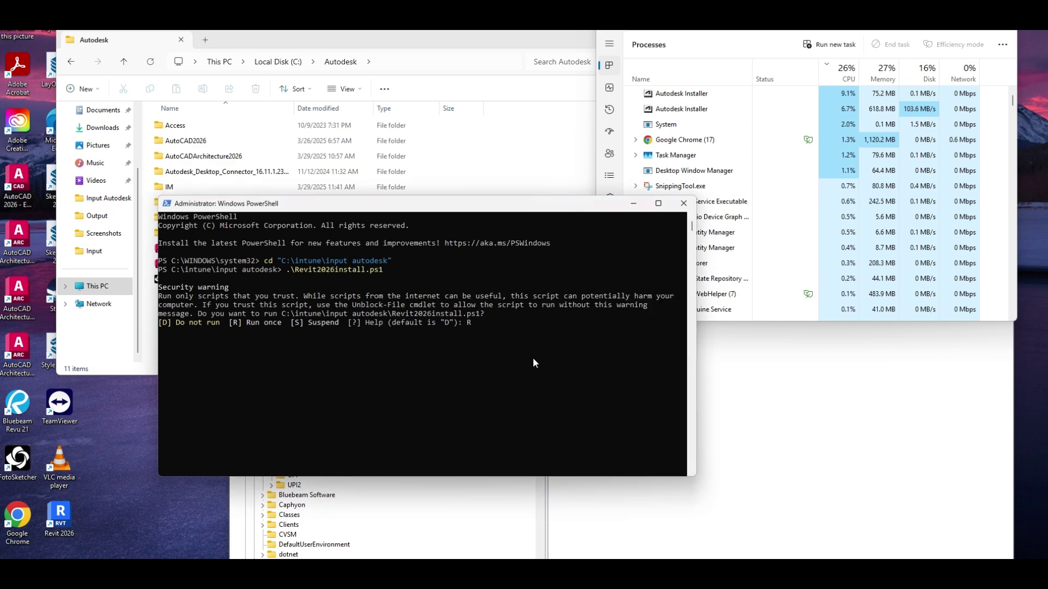
key("Return")
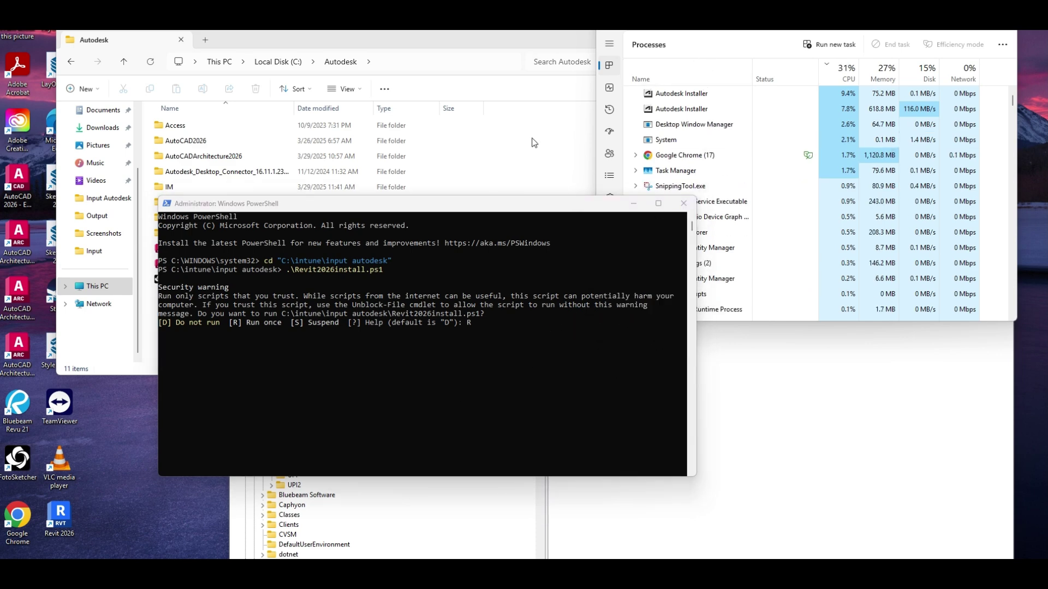
Step: Launch Windows PowerShell as administrator and place it beside the install-script window
key("super+s")
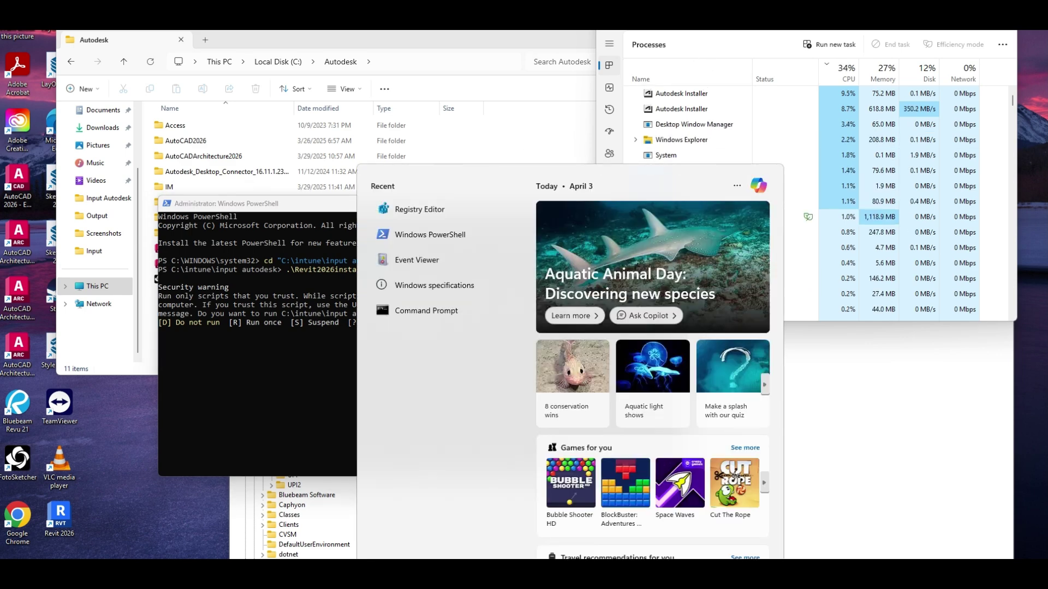
type("power")
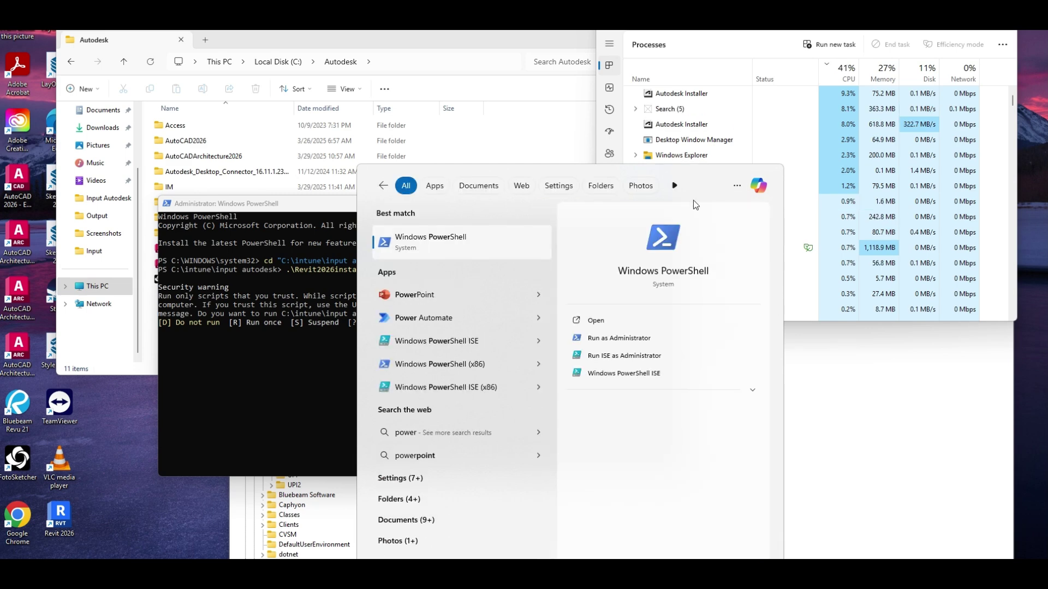
left_click(620, 339)
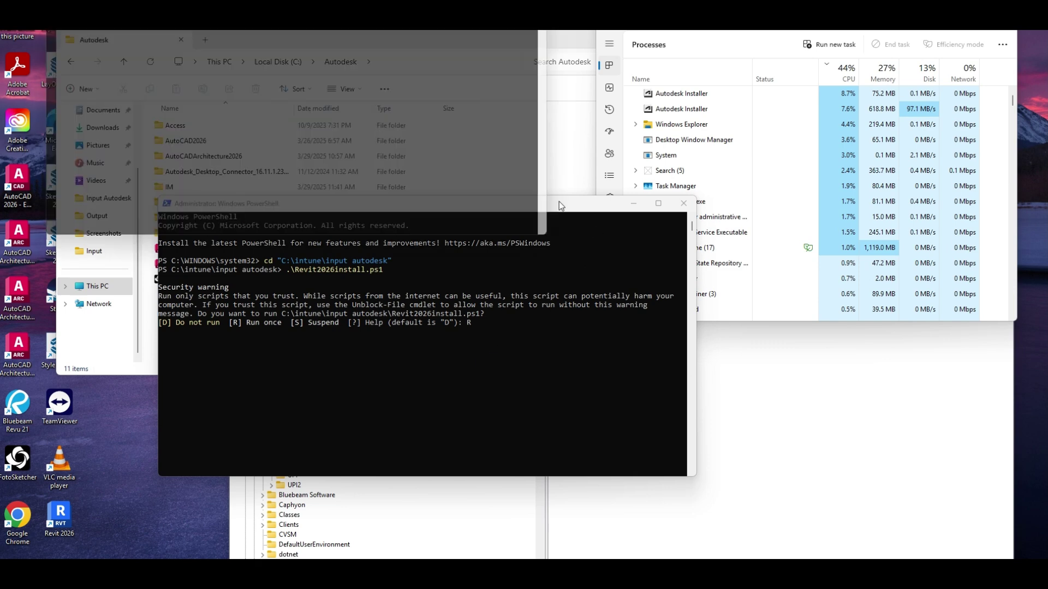
left_click_drag(687, 189, 630, 176)
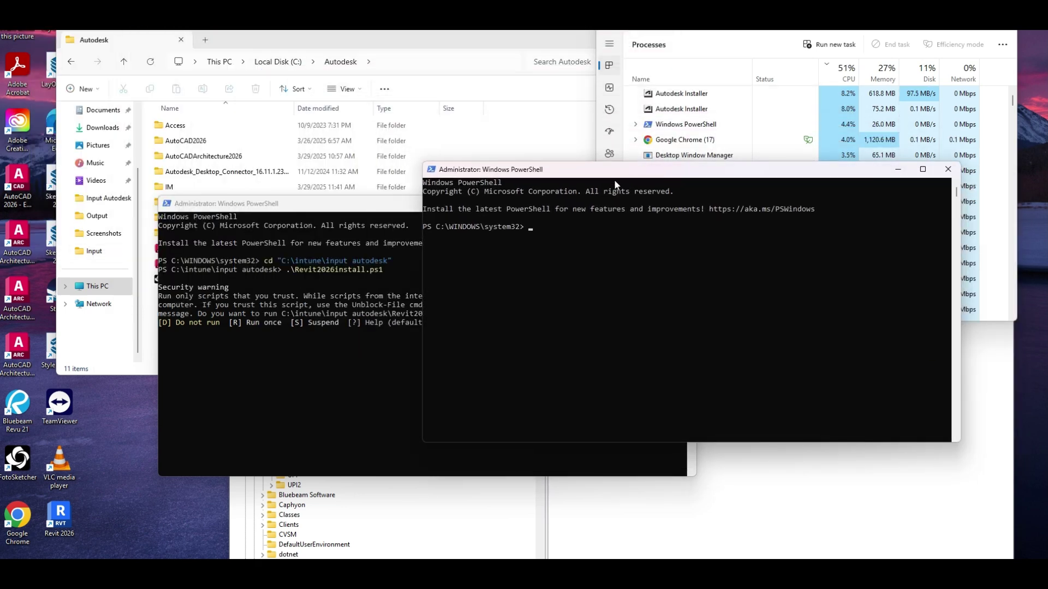
left_click_drag(234, 210, 143, 242)
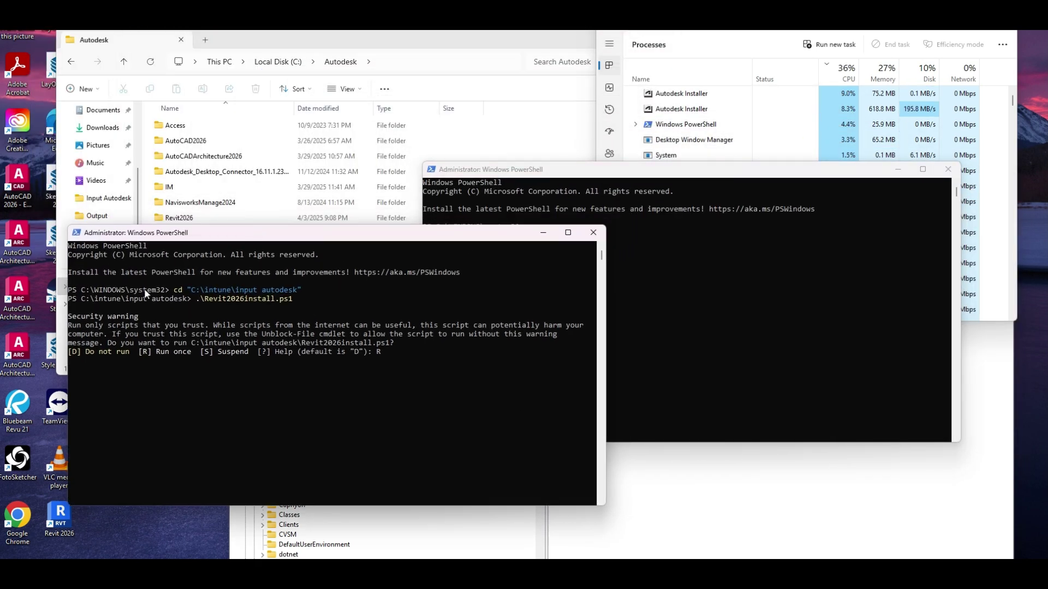
key("Return")
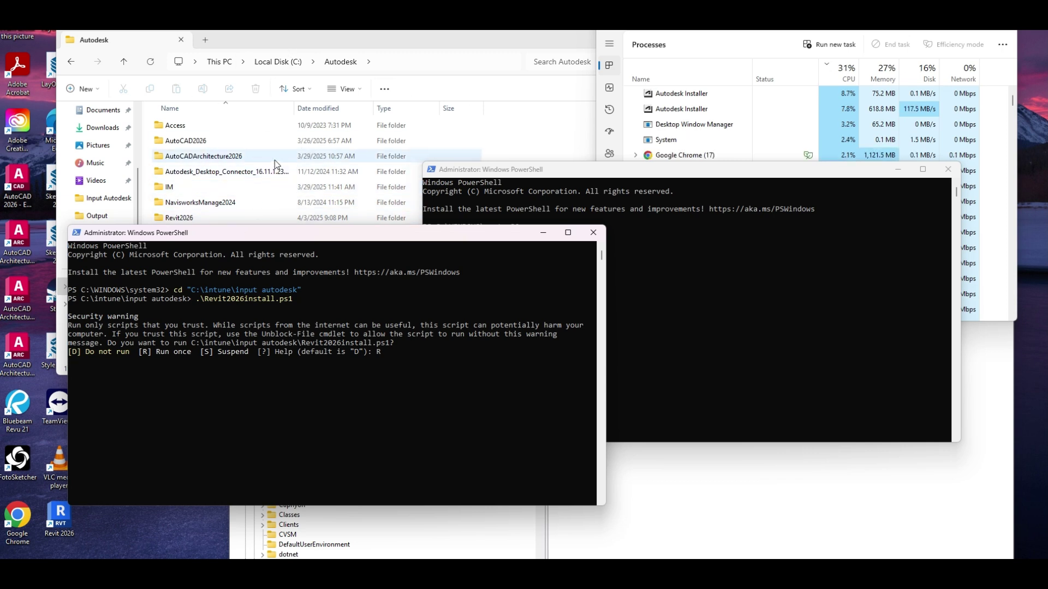
left_click(840, 304)
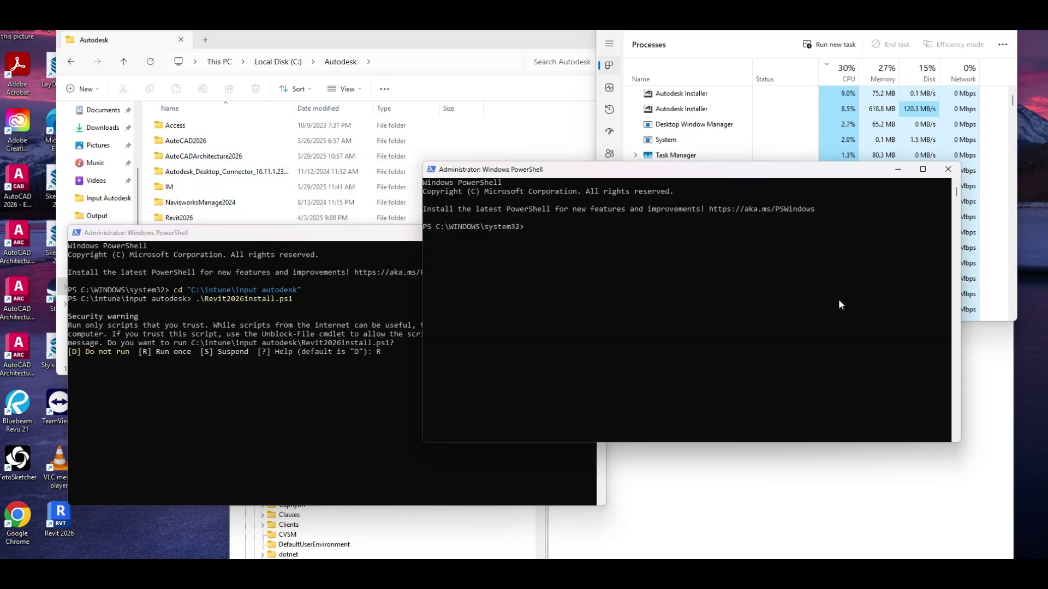
Step: Change the new PowerShell prompt into the C:\Intune folder
type("C:")
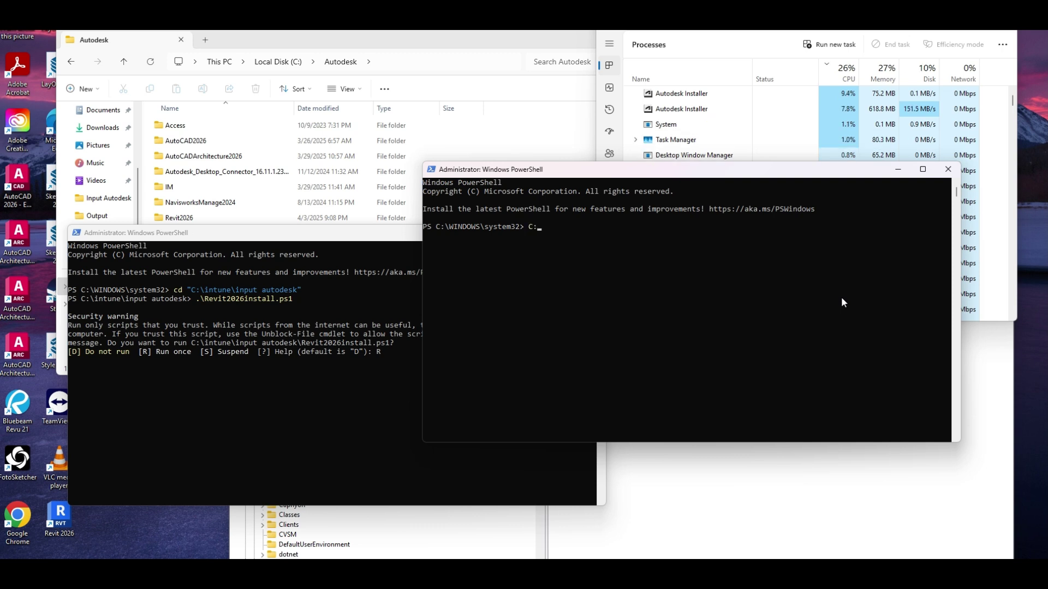
type("\\intune")
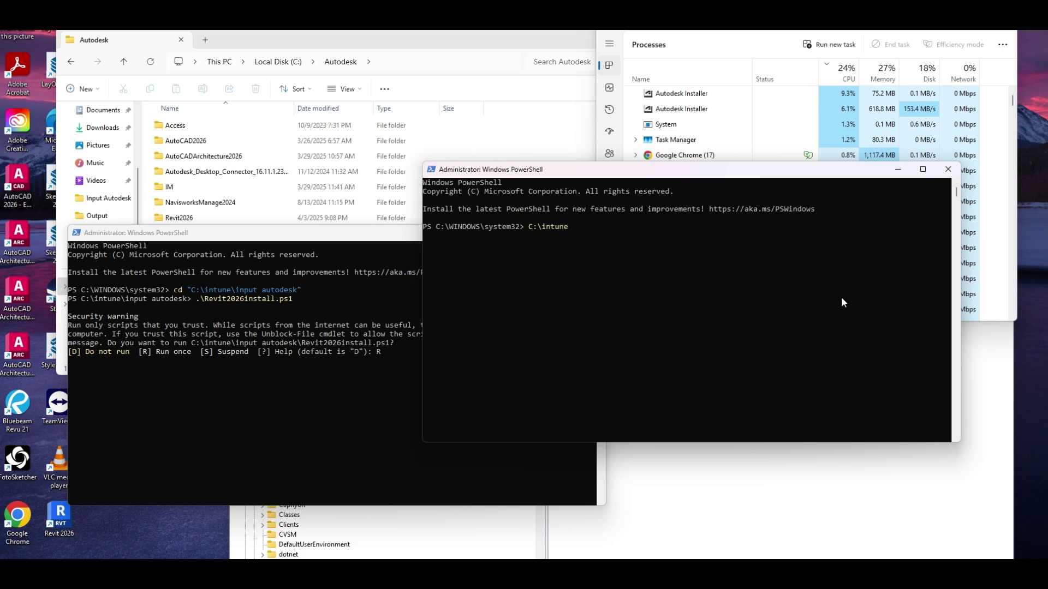
key("Tab")
key("Return")
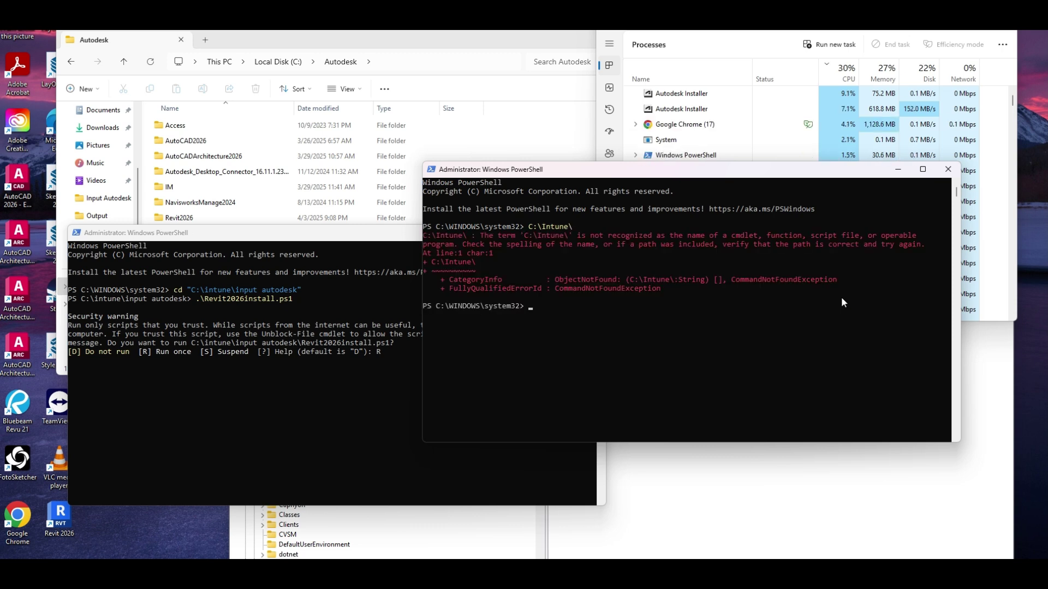
type("cd c:\\in")
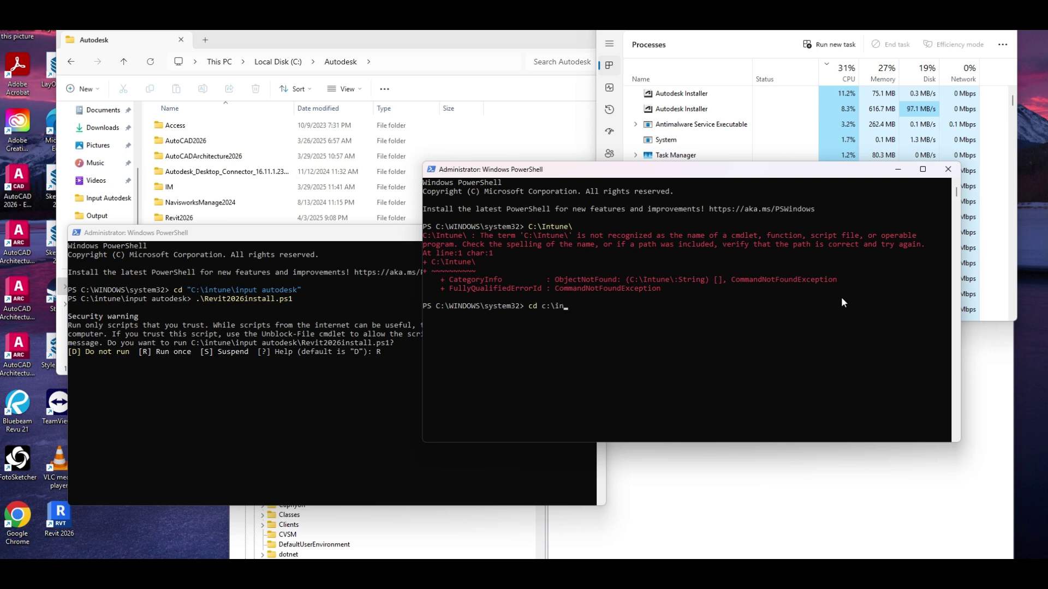
key("Tab")
key("Return")
Step: Run IntuneWinAppUtil.exe with source 'input autodesk', setup Revit2026install.ps1, output folder 'output'
type("inp")
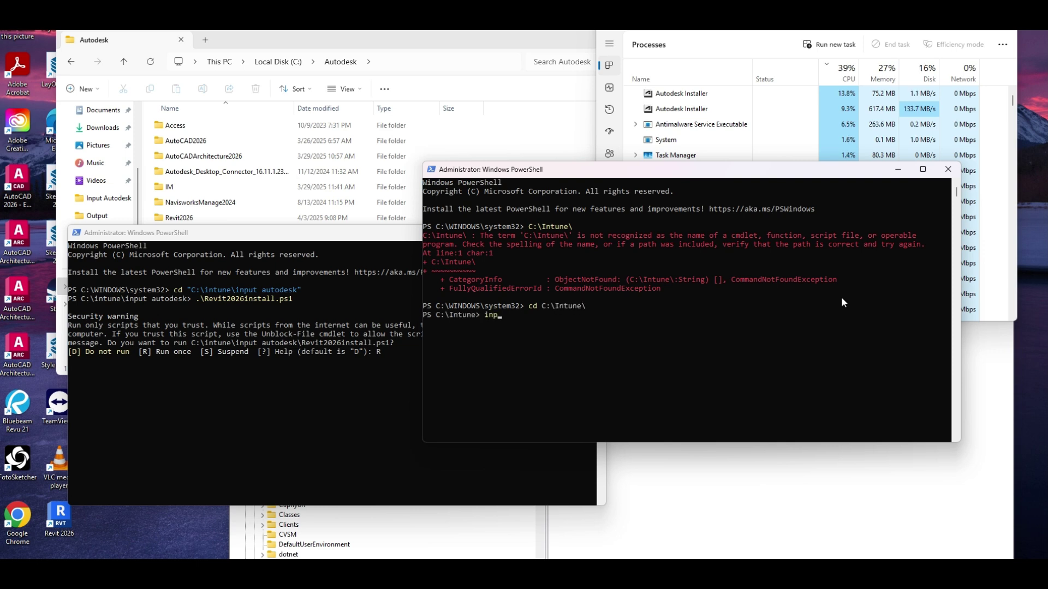
key("Tab")
key("BackSpace")
key("BackSpace")
key("BackSpace")
key("BackSpace")
key("BackSpace")
key("BackSpace")
key("BackSpace")
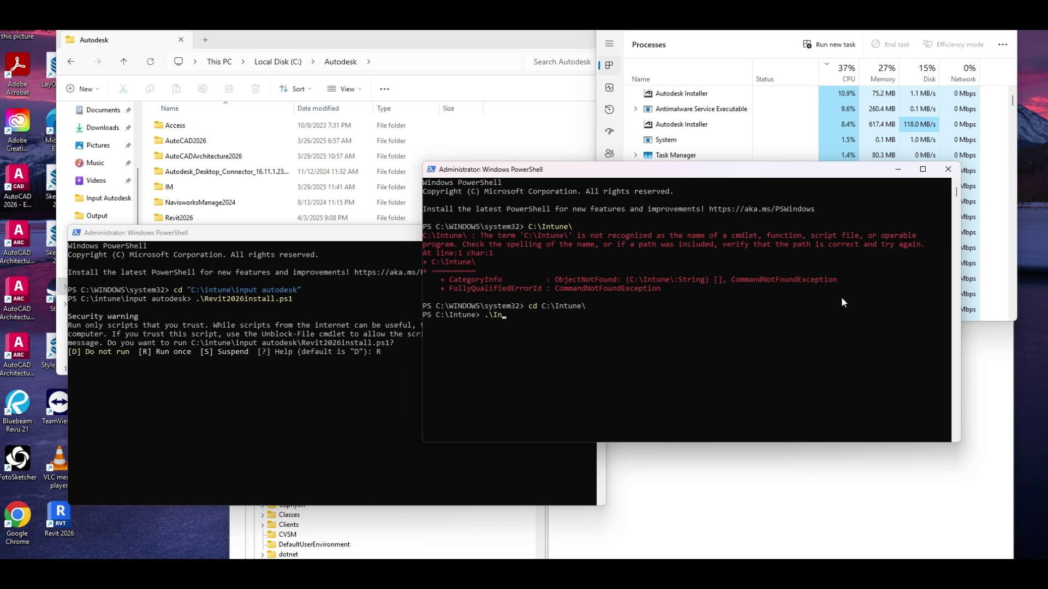
type(".\\Int")
key("Tab")
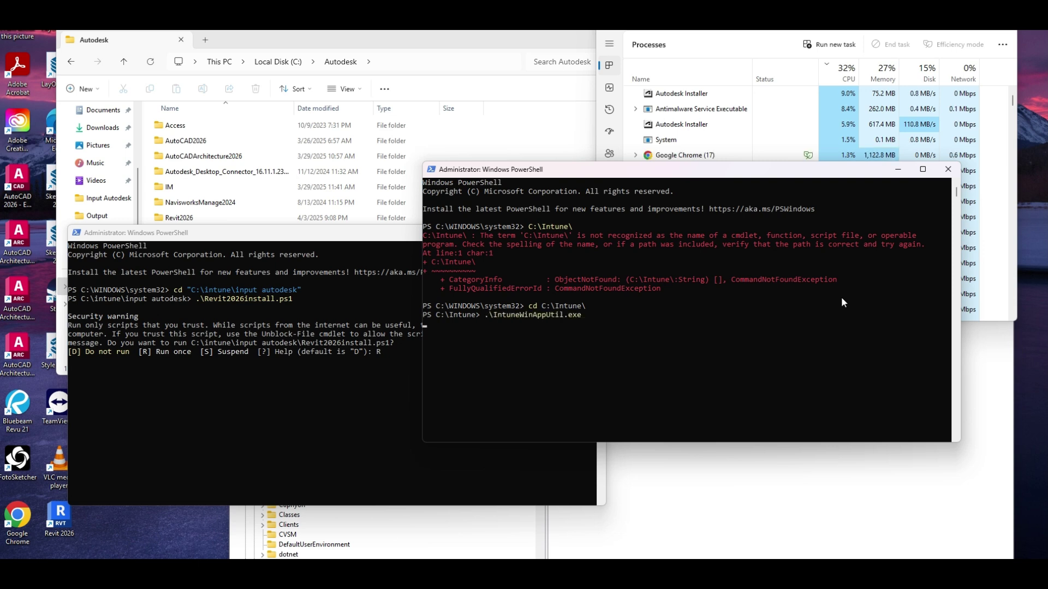
type("input ")
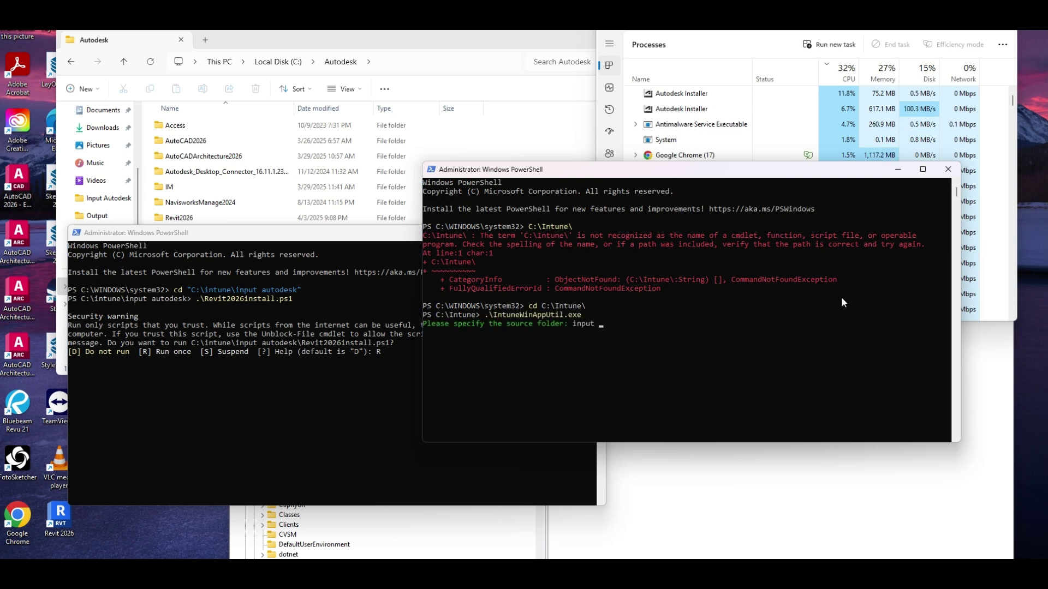
type("autodesk")
key("Return")
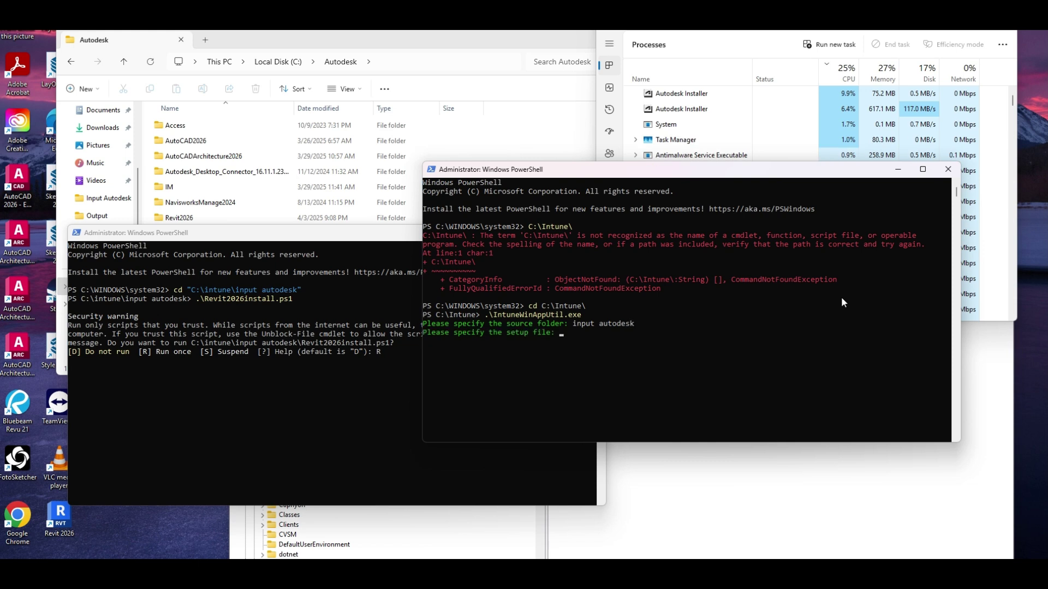
type("R")
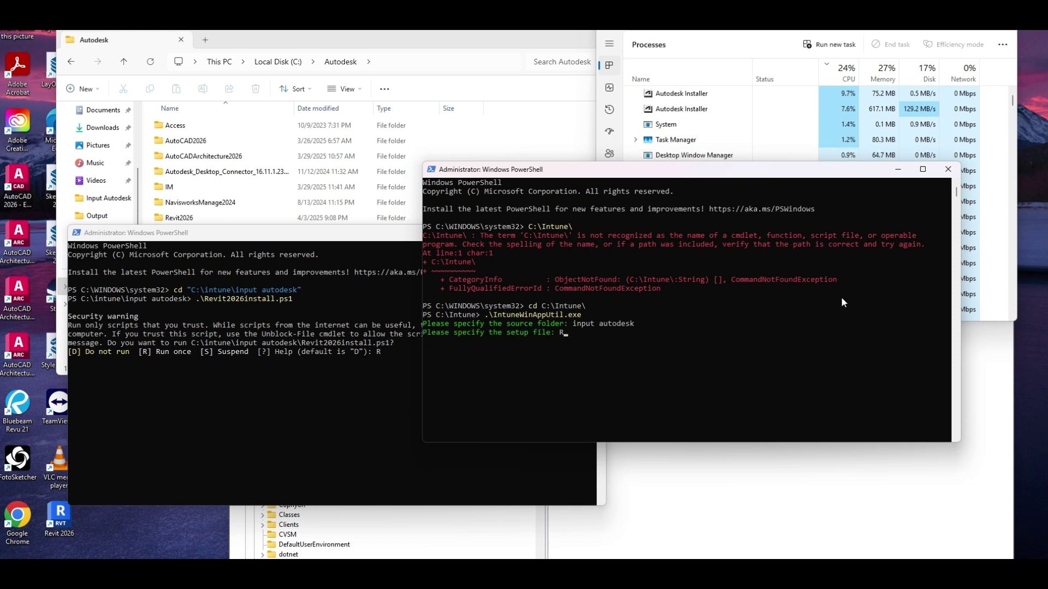
type("evit2026install.ps1")
key("Return")
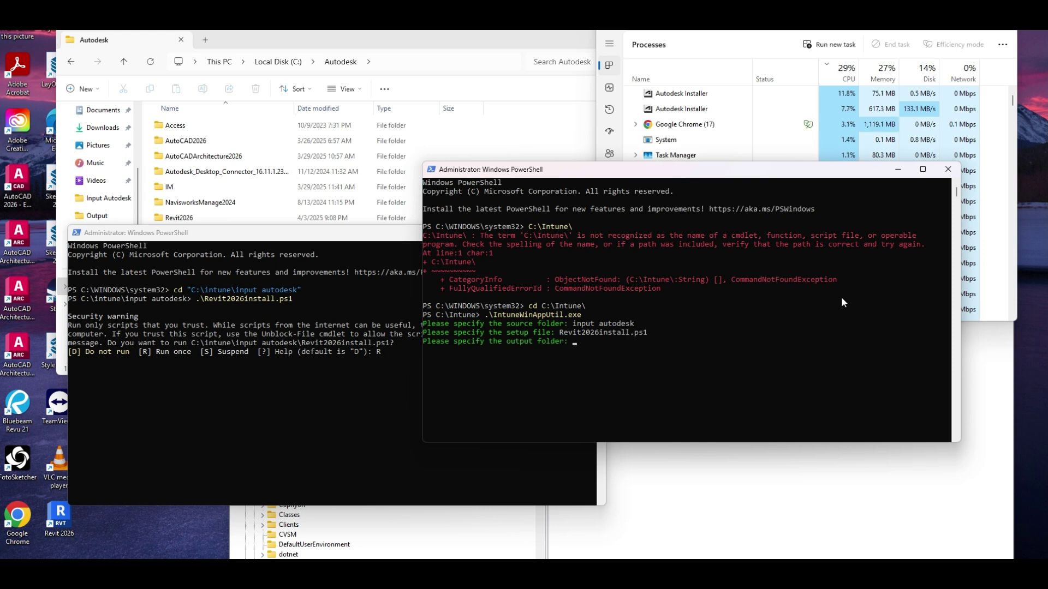
type("output")
key("Return")
Step: Answer 'n' to start compressing the package, and let the Revit install script run once
type("n")
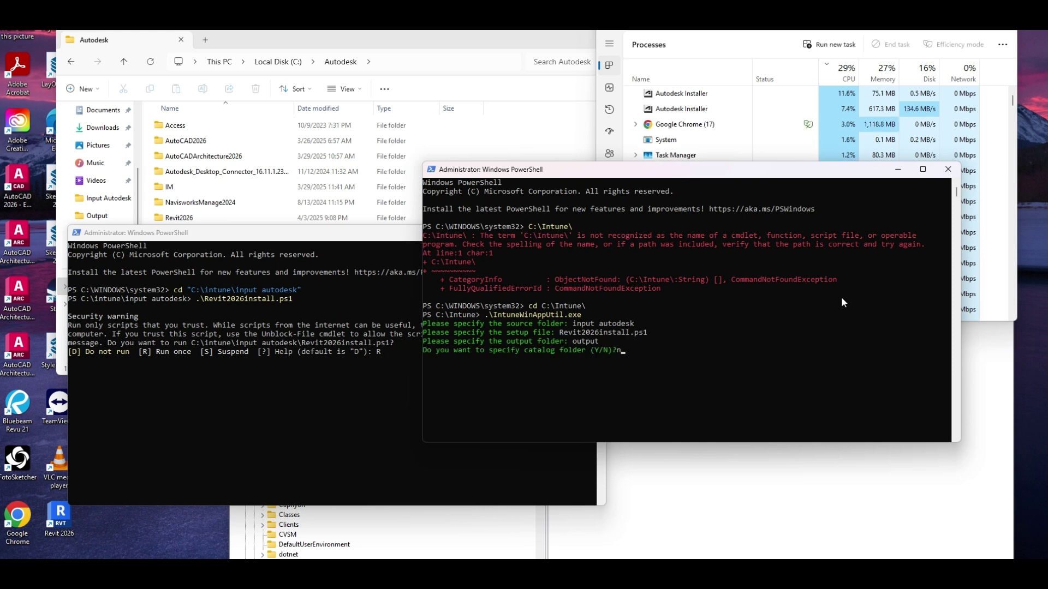
key("Return")
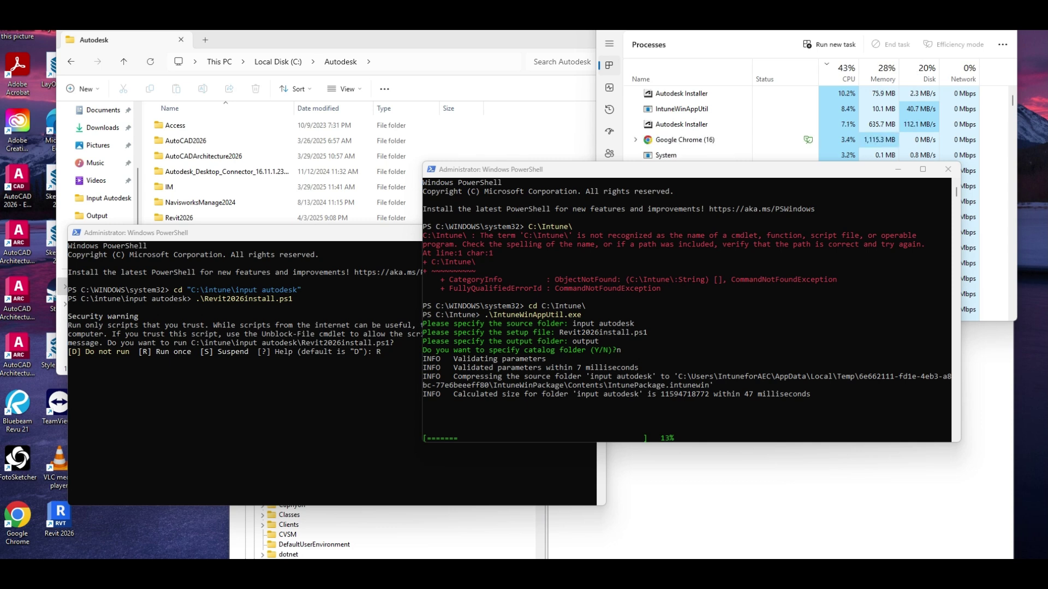
key("Return")
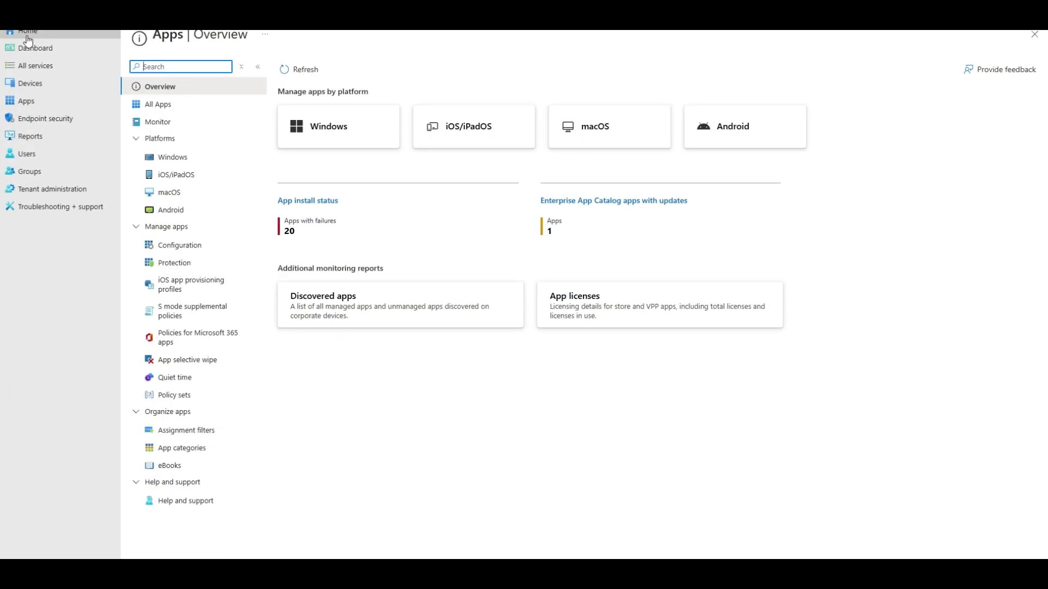
Step: From the Windows apps list, create a new app of type Windows app (Win32)
left_click(321, 134)
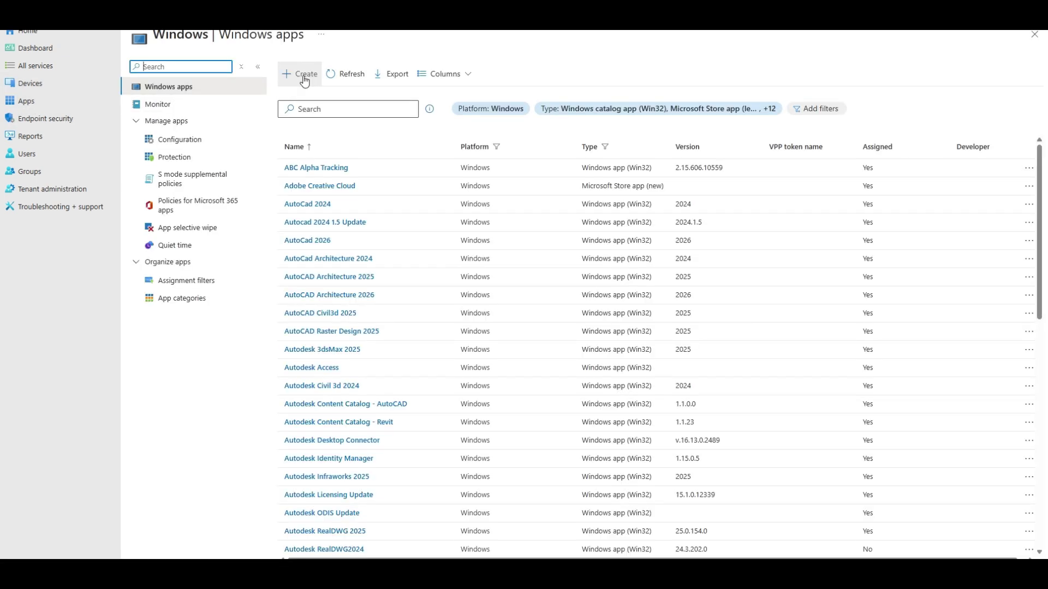
left_click(304, 76)
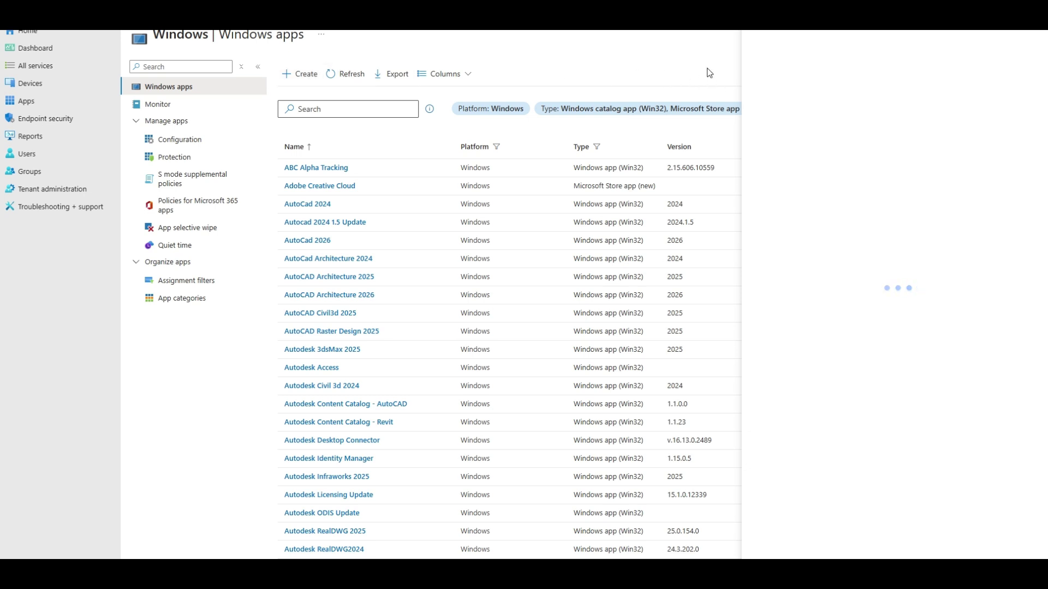
mouse_move(658, 573)
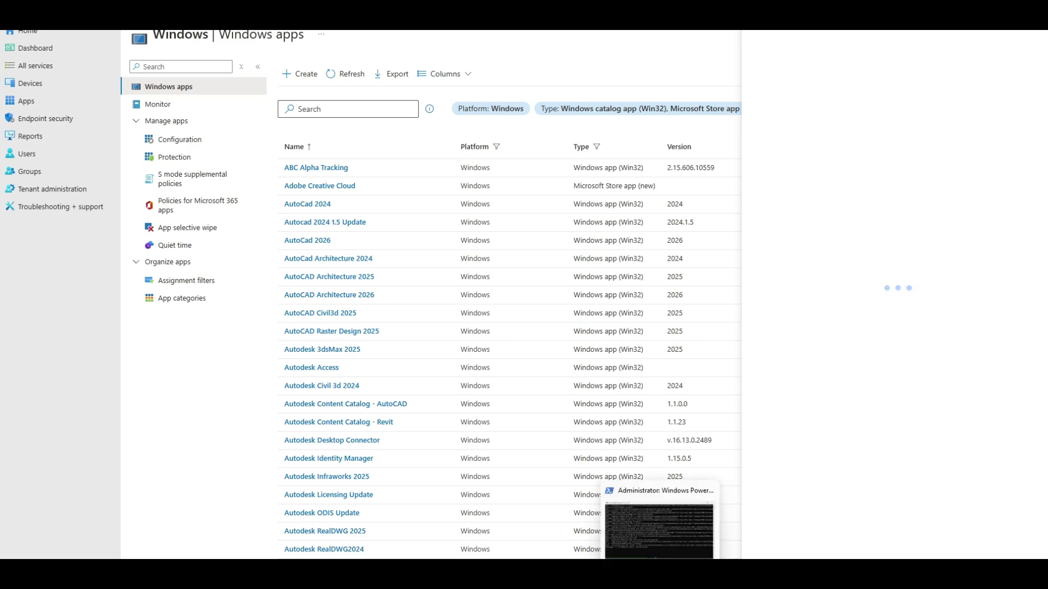
left_click(671, 539)
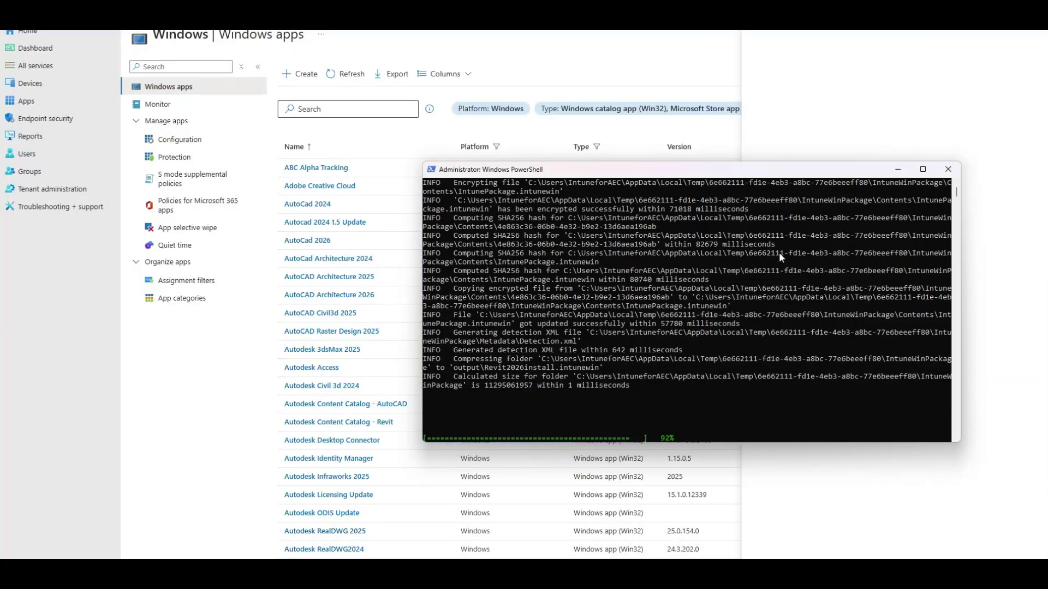
left_click_drag(804, 169, 484, 173)
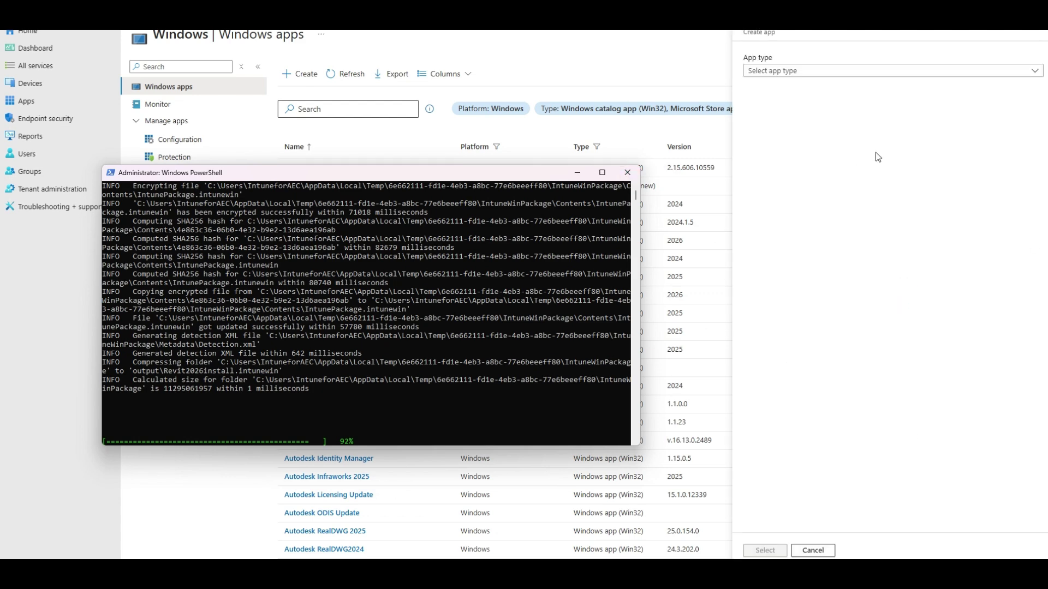
left_click(873, 71)
left_click(784, 299)
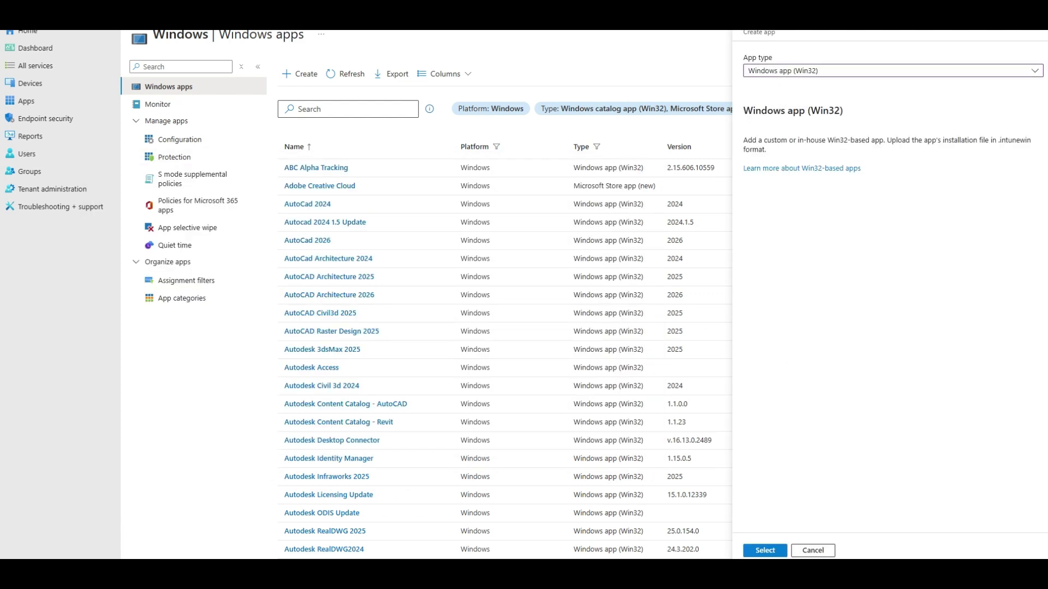
left_click(764, 550)
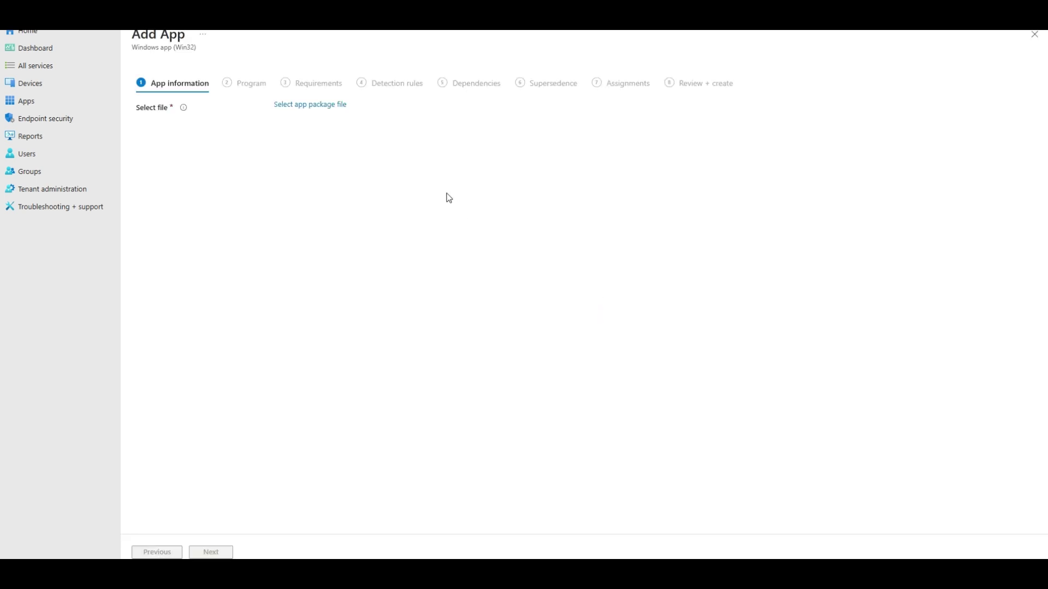
Step: Browse to the Output folder and choose Revit2026install.intunewin as the app package file
left_click(322, 105)
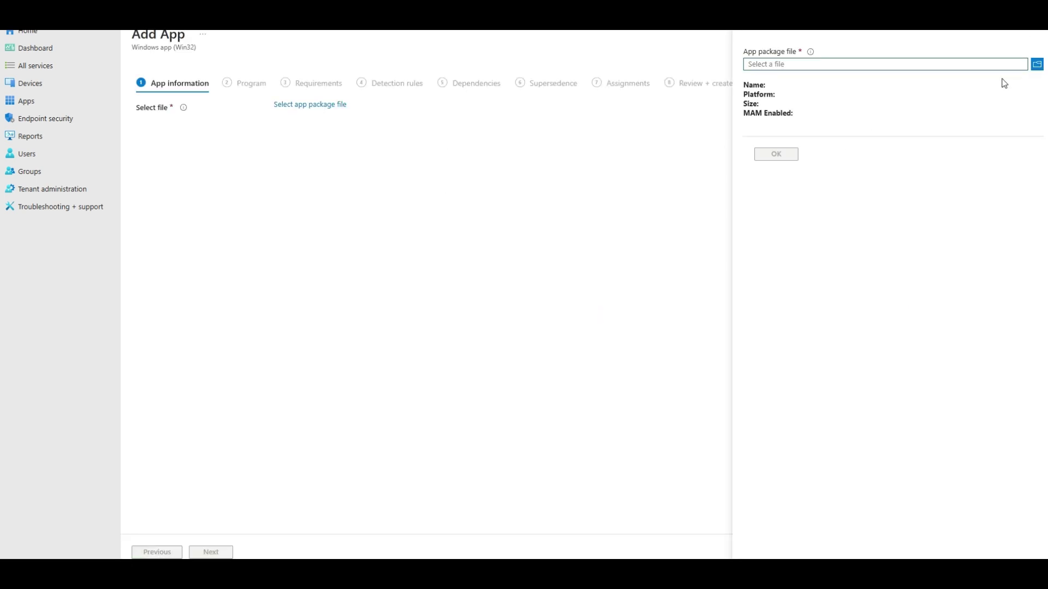
left_click(1038, 65)
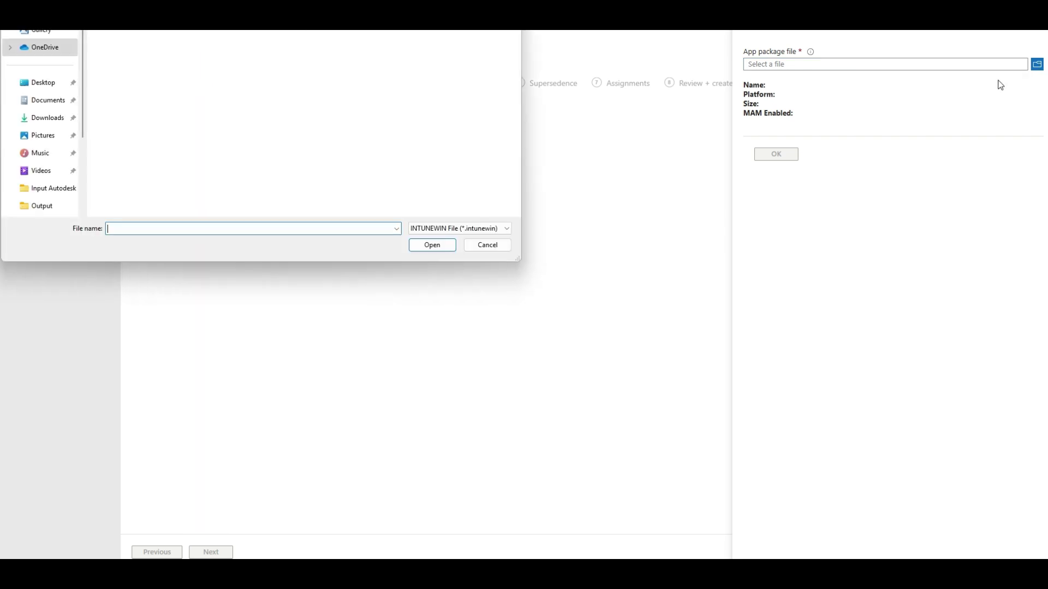
scroll(38, 158, "down", 1)
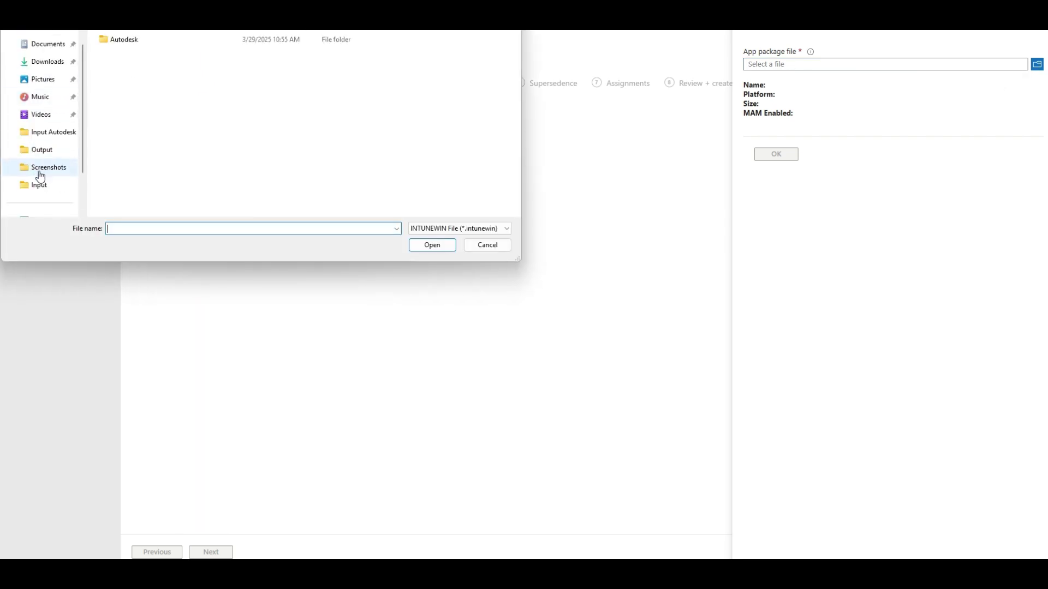
left_click(43, 154)
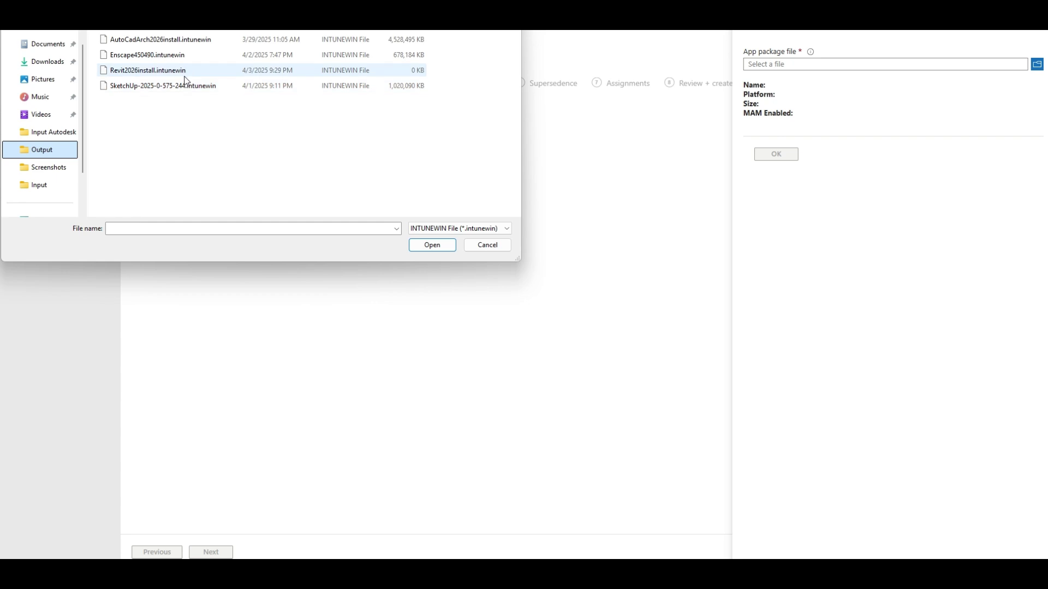
left_click(197, 73)
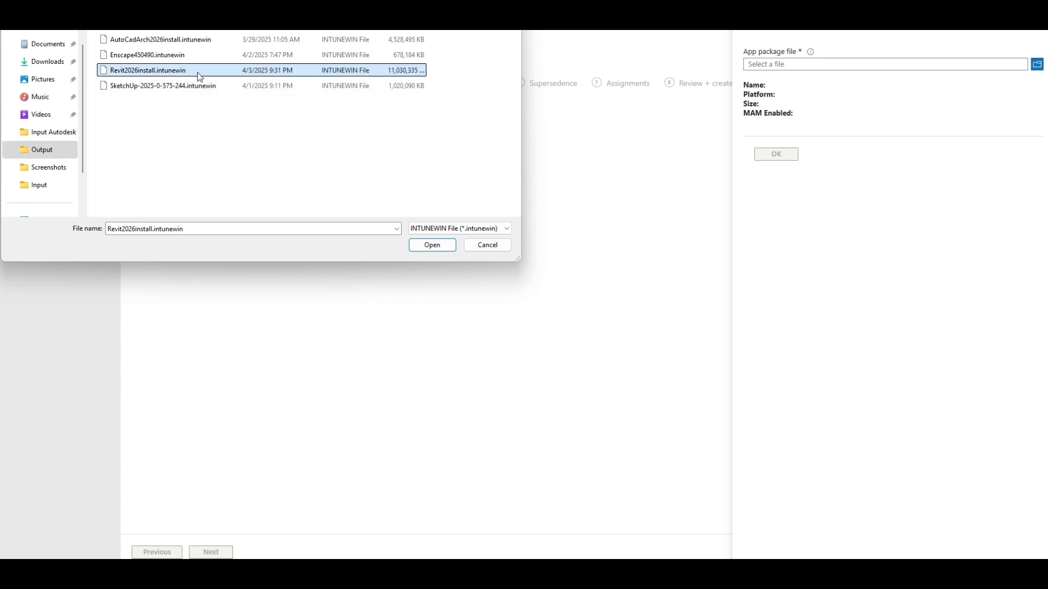
mouse_move(708, 574)
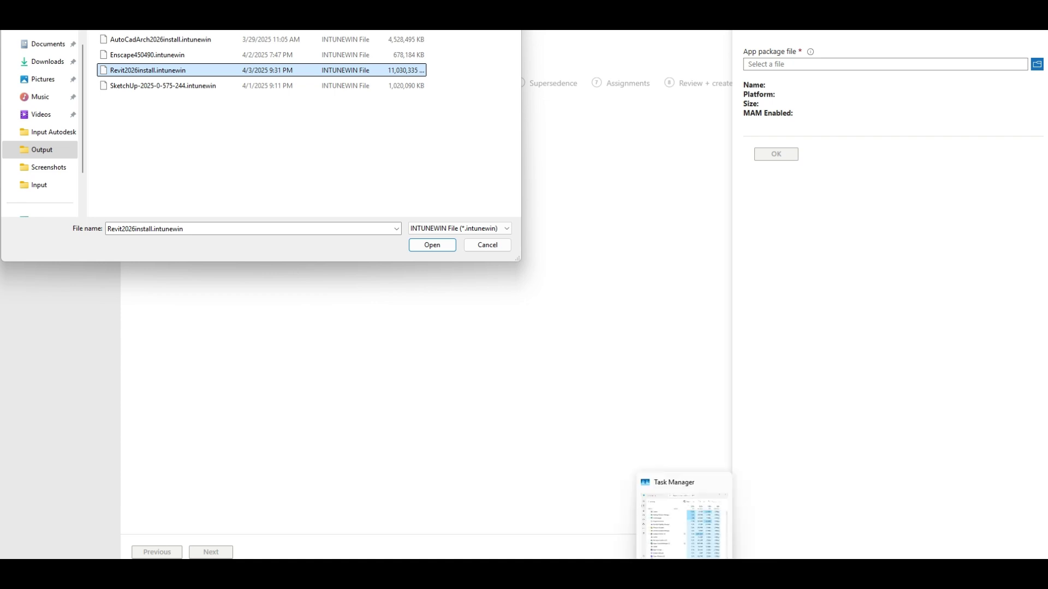
key("alt+Tab")
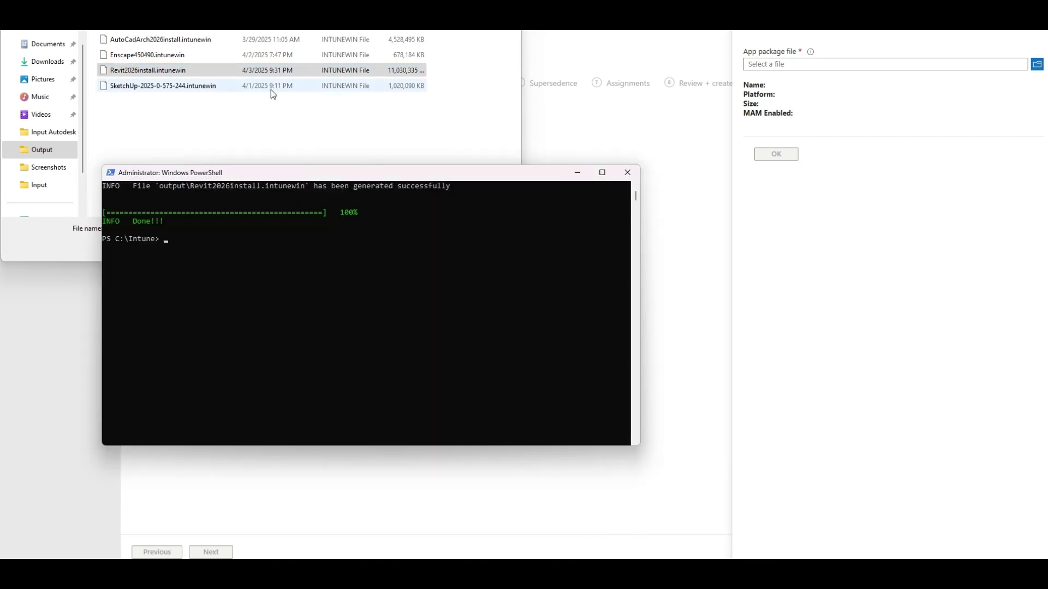
left_click(225, 71)
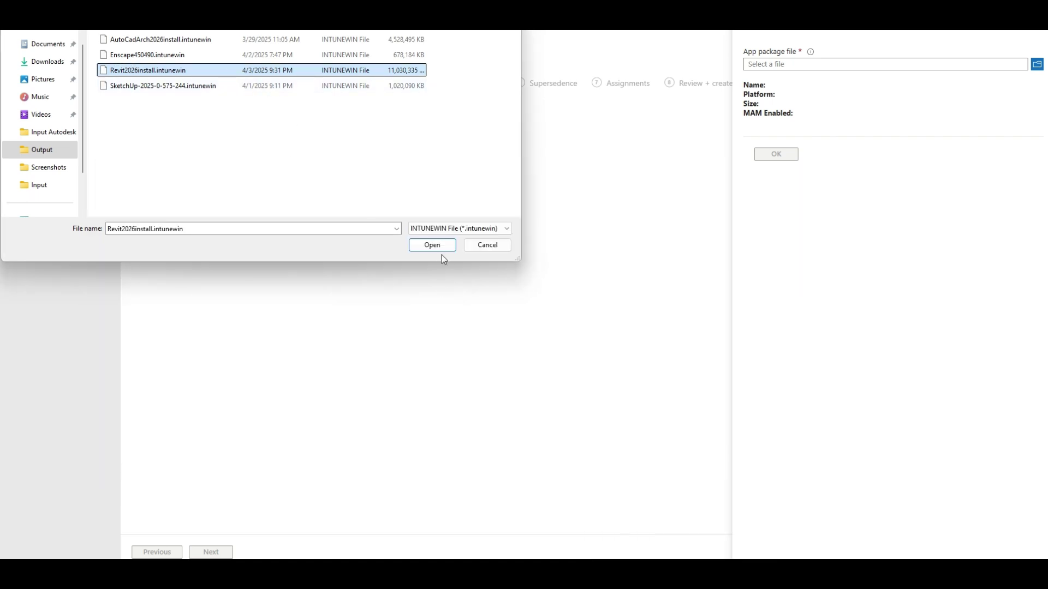
Step: Load Revit2026install.intunewin into the wizard and name the app 'Revit 2026'
left_click(438, 247)
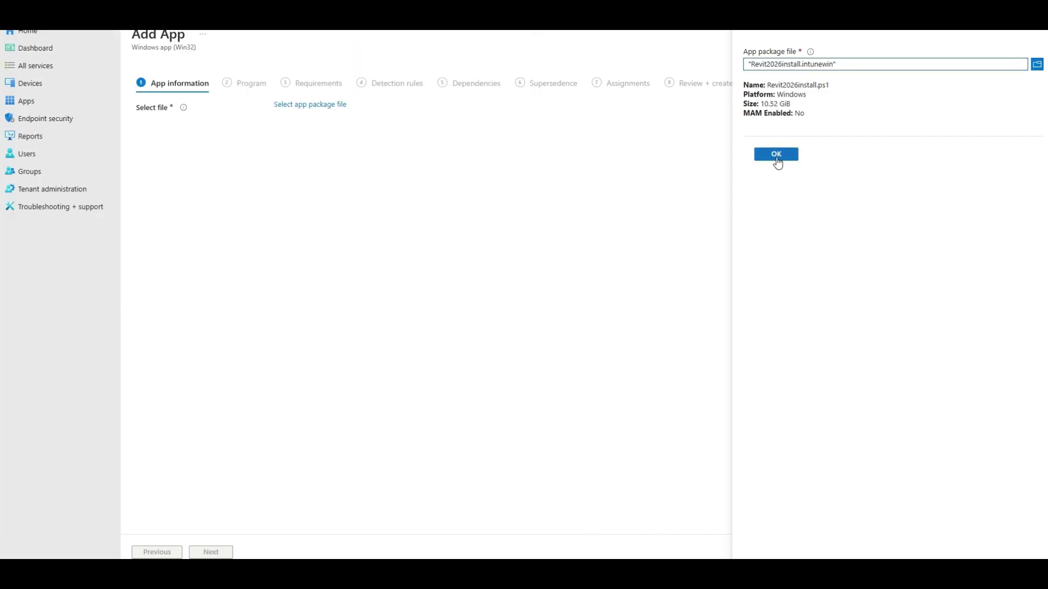
left_click(777, 160)
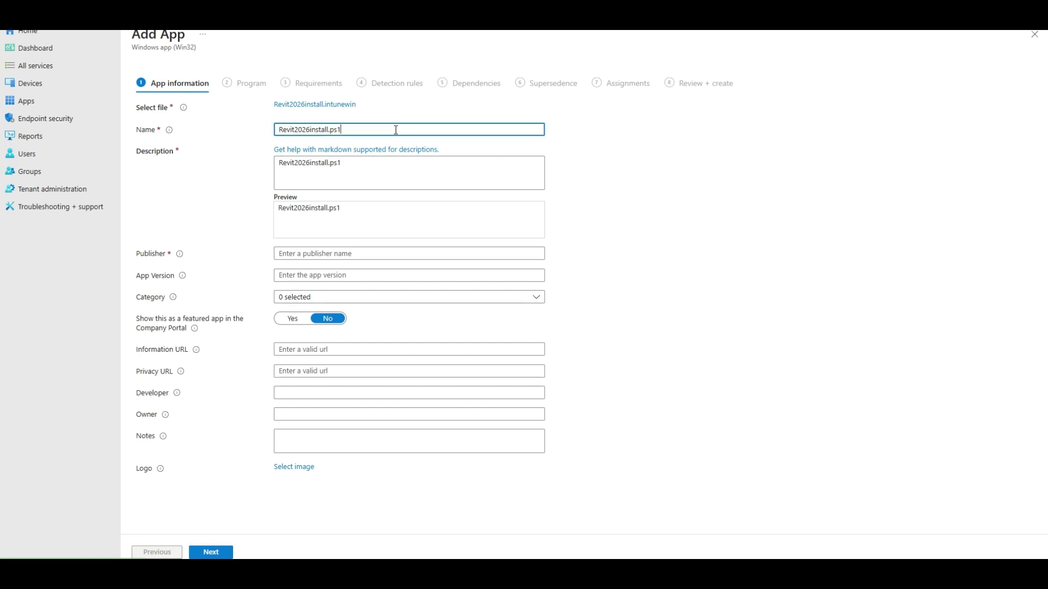
type("Revit ")
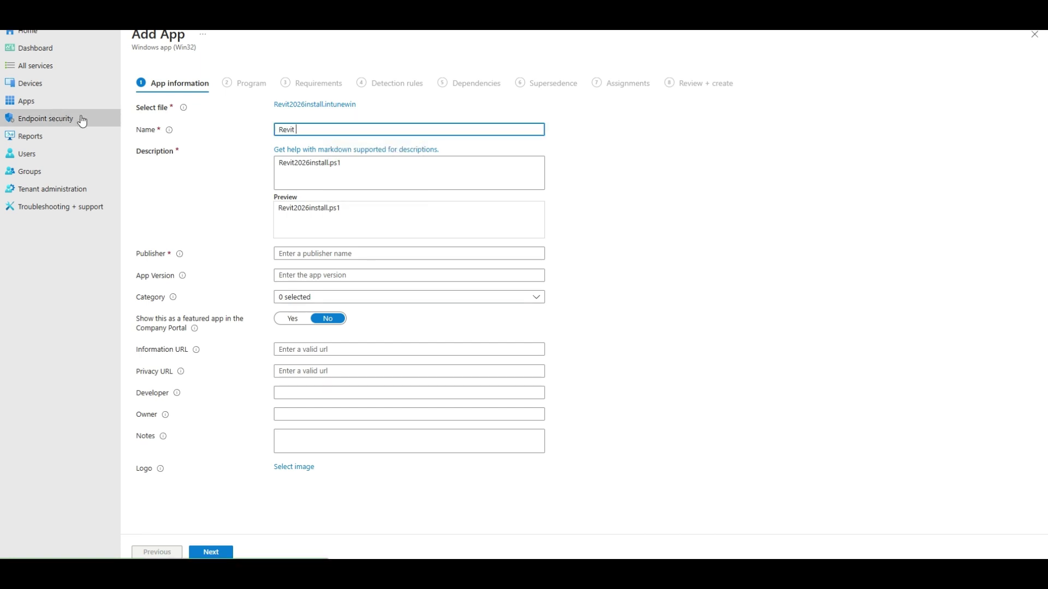
type("2026")
key("Tab")
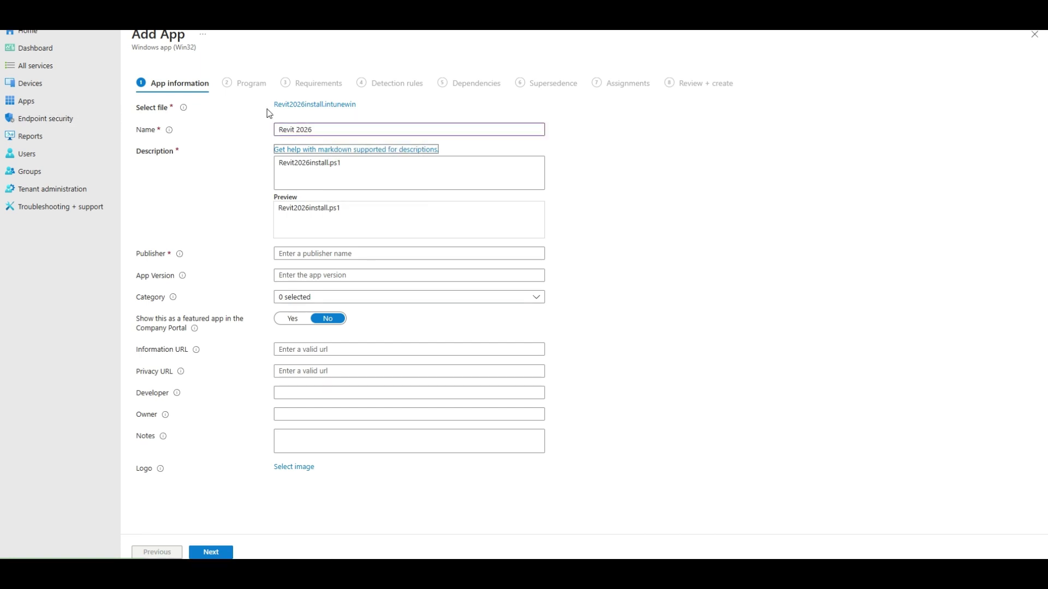
Step: Search 'revit 2026 help', open What's New in Revit 2026, and snip the Revit banner
key("ctrl+t")
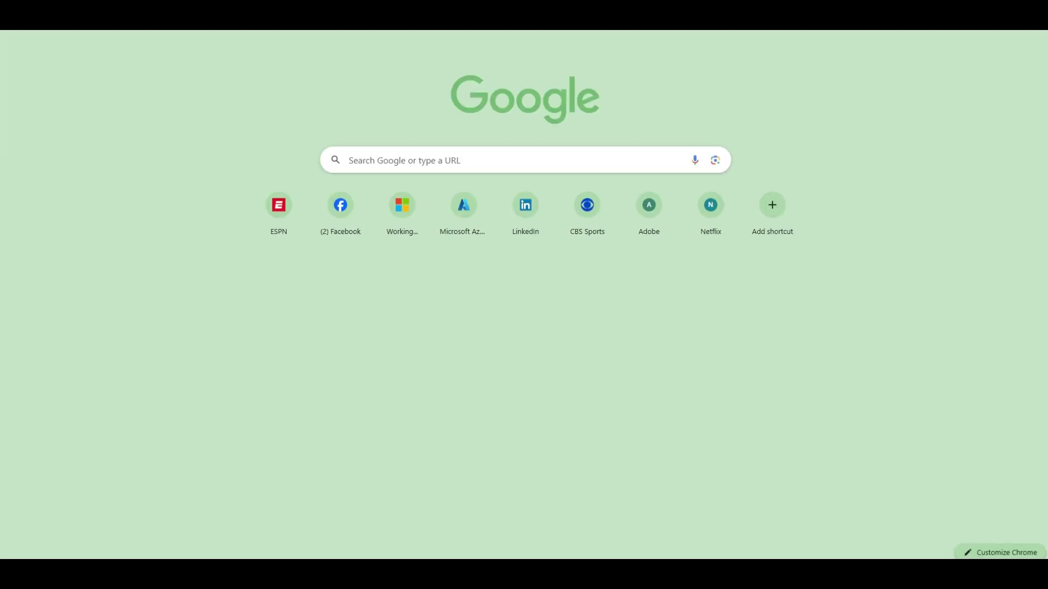
type("revit 202")
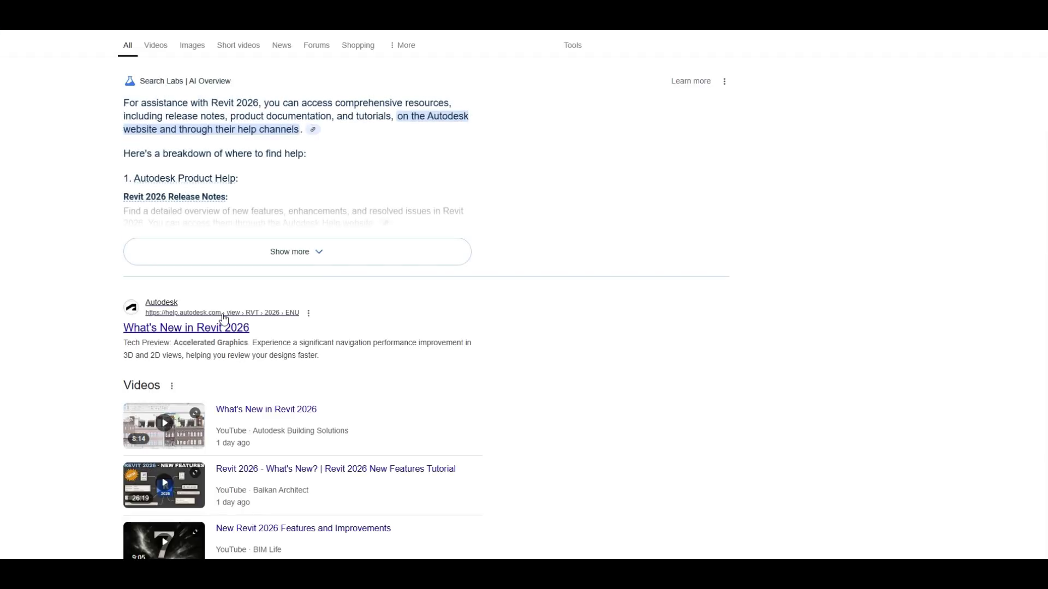
left_click(226, 327)
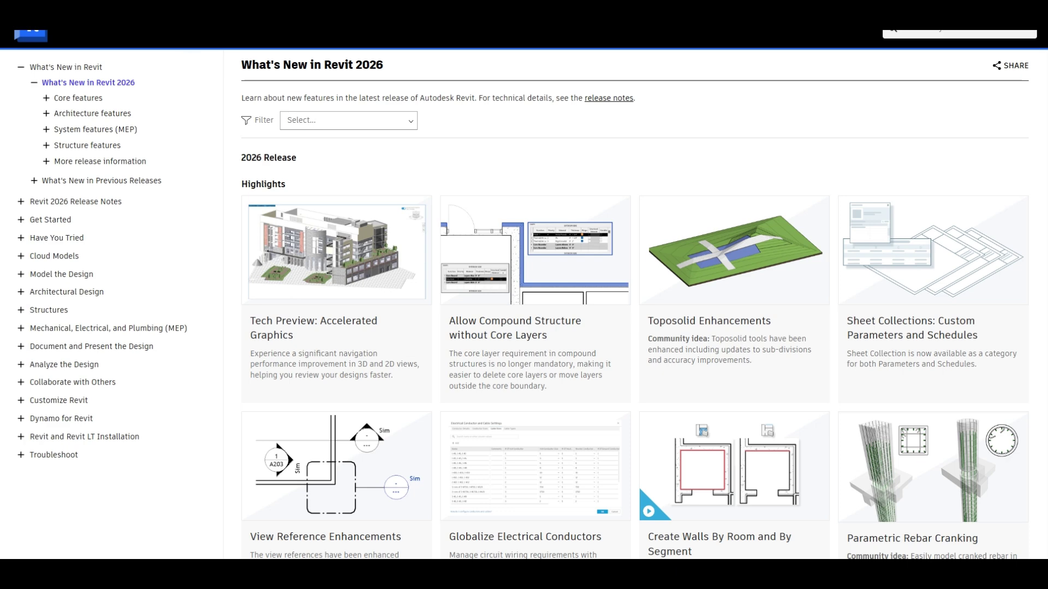
key("super+shift+s")
left_click_drag(2, 30, 191, 51)
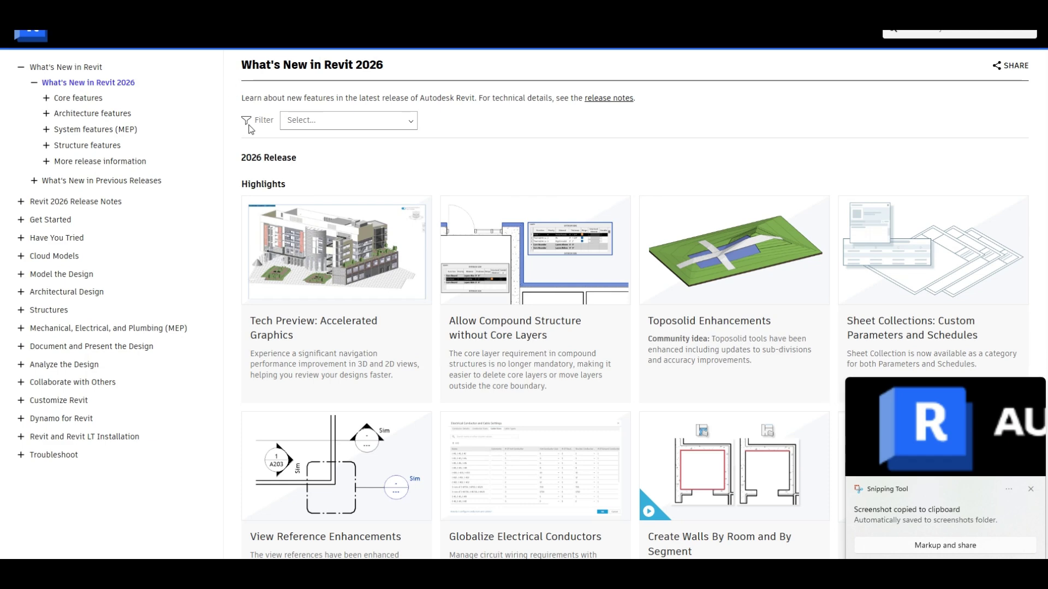
Step: Open the Revit 2026 release notes and select the overview text through Installation requirements
scroll(281, 181, "down", 1)
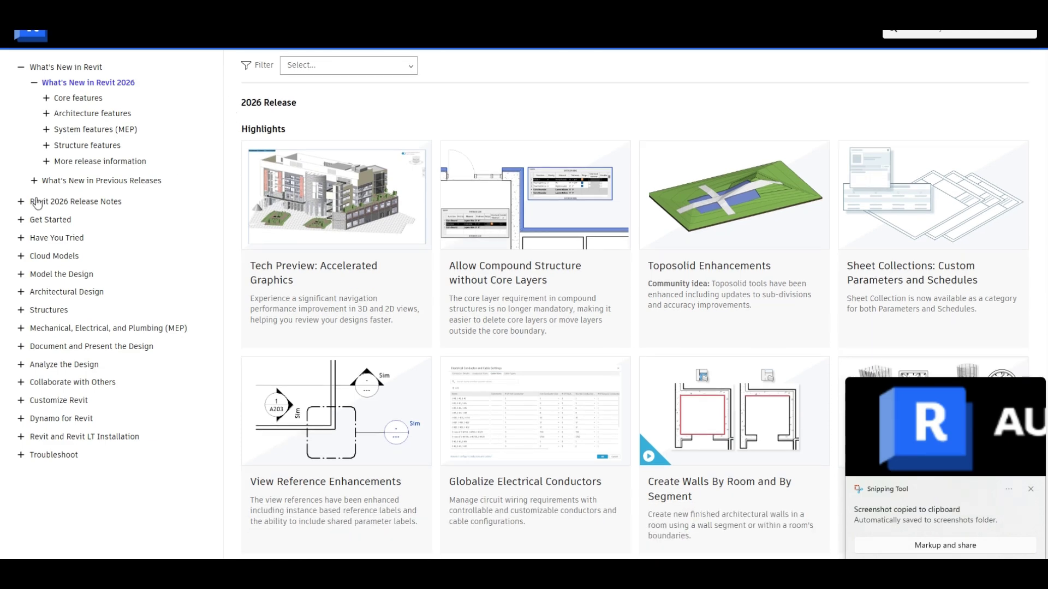
left_click(19, 203)
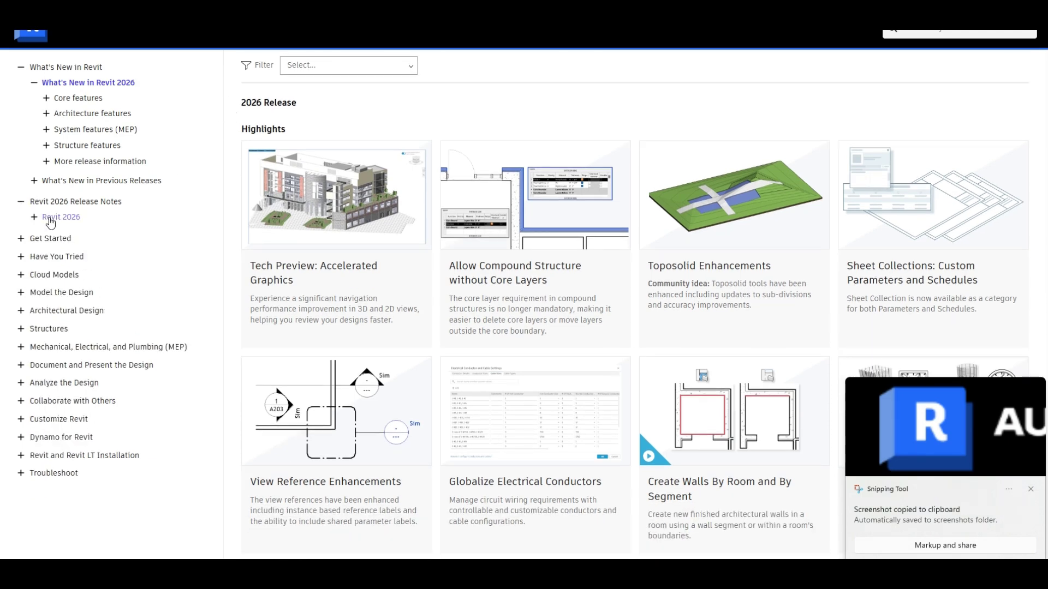
left_click(52, 217)
left_click_drag(241, 65, 457, 390)
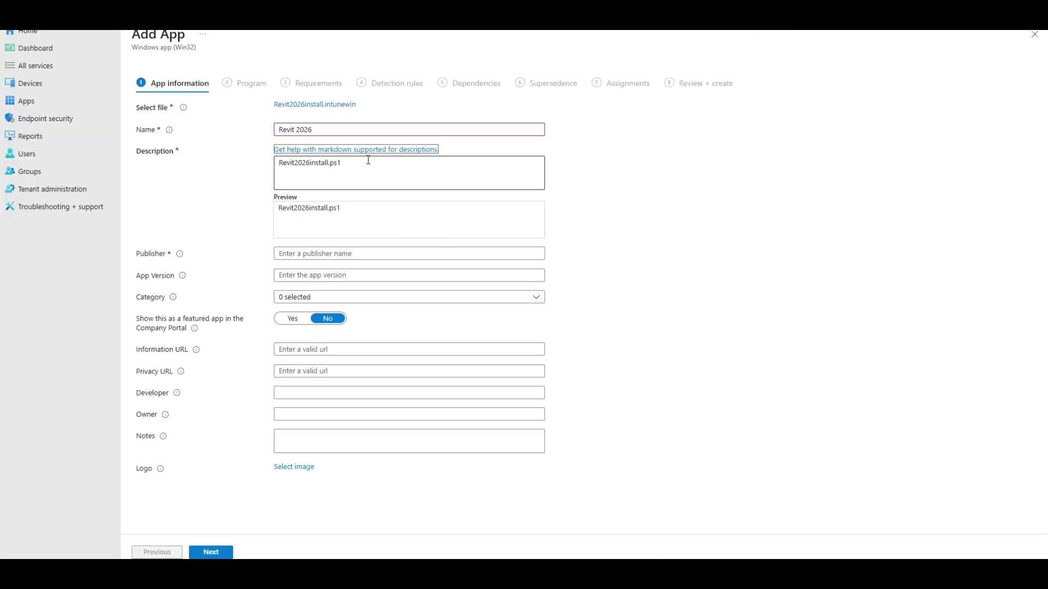
Step: Paste the release notes as Description; set publisher Autodesk, version 2026, category Autodesk
left_click_drag(369, 160, 161, 169)
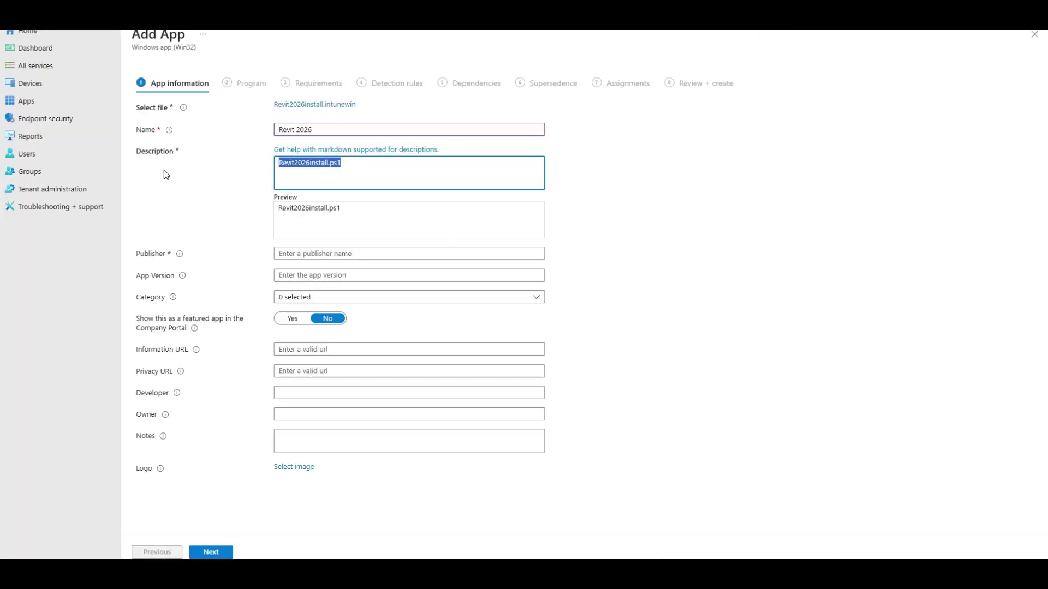
key("ctrl+v")
left_click(357, 253)
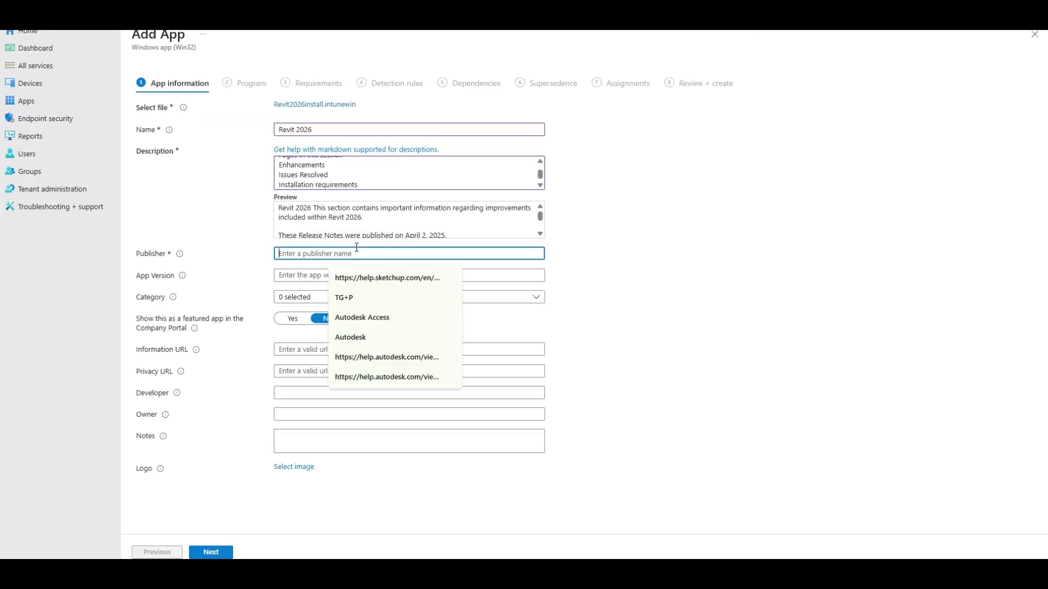
type("Autodesk")
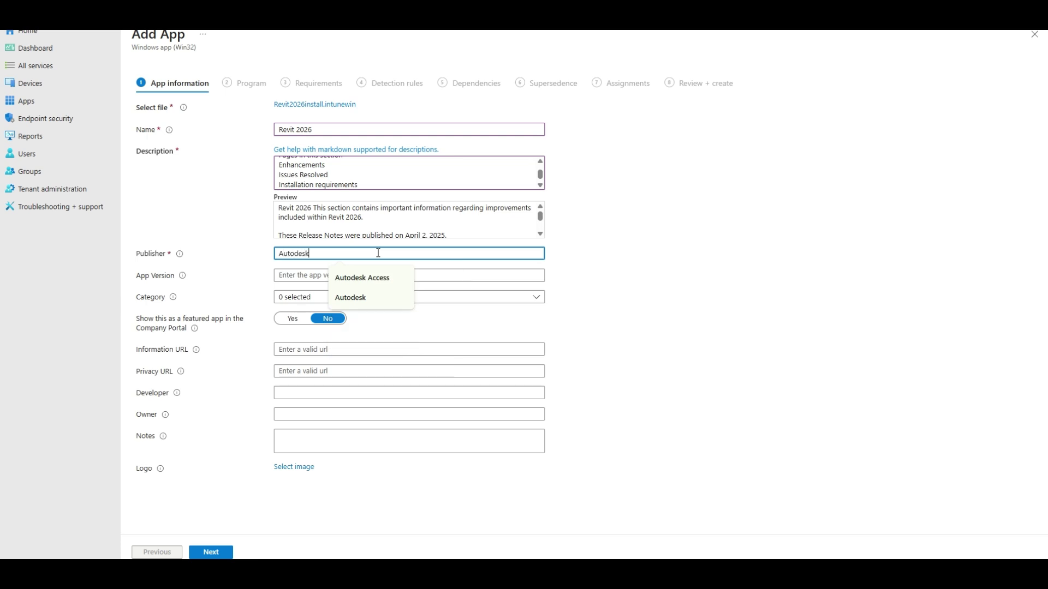
key("Tab")
type("2026")
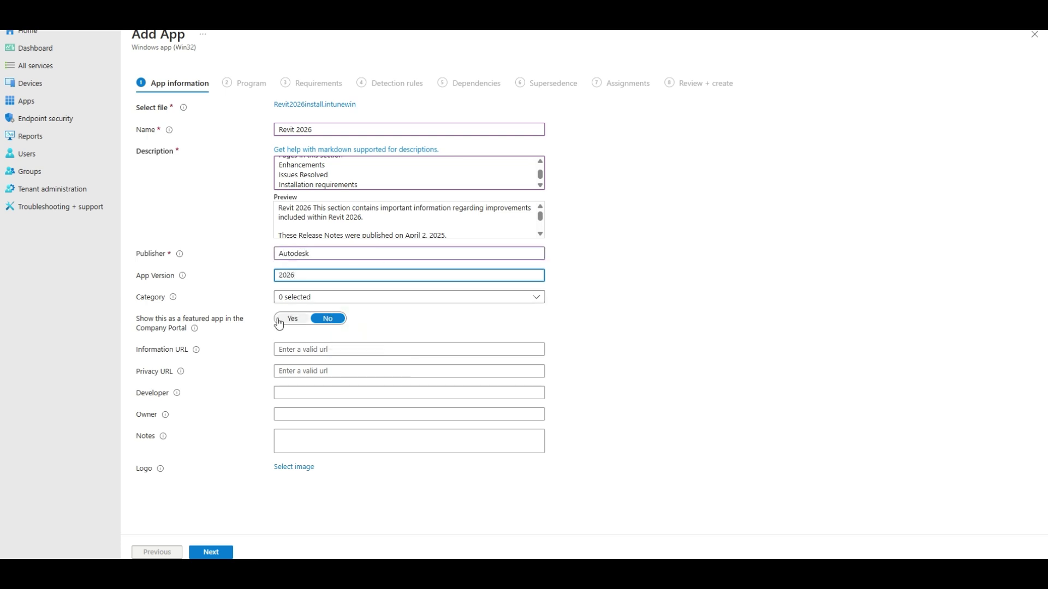
left_click(281, 297)
left_click(284, 348)
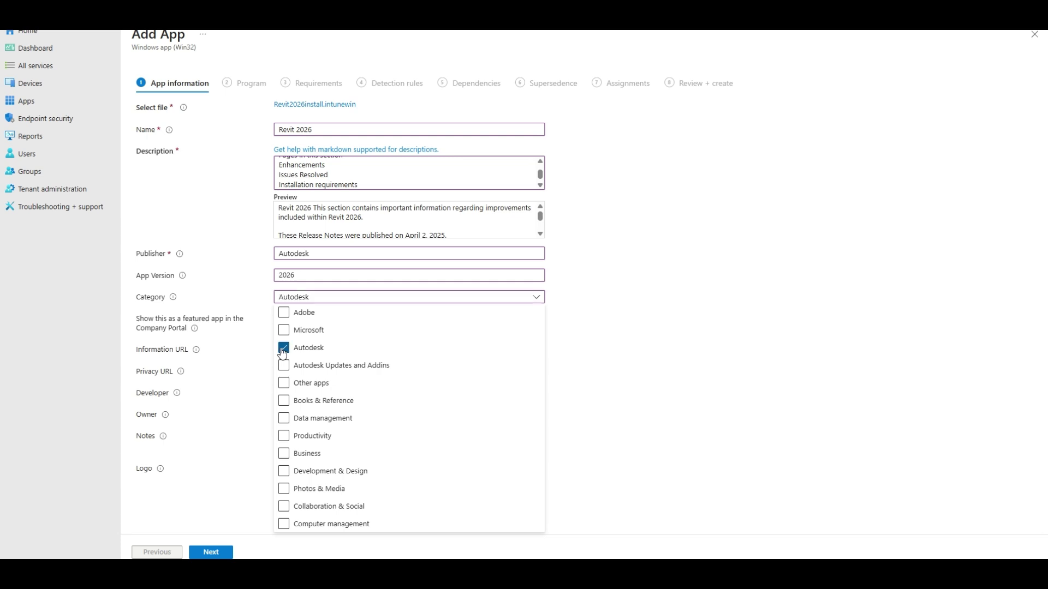
left_click(785, 336)
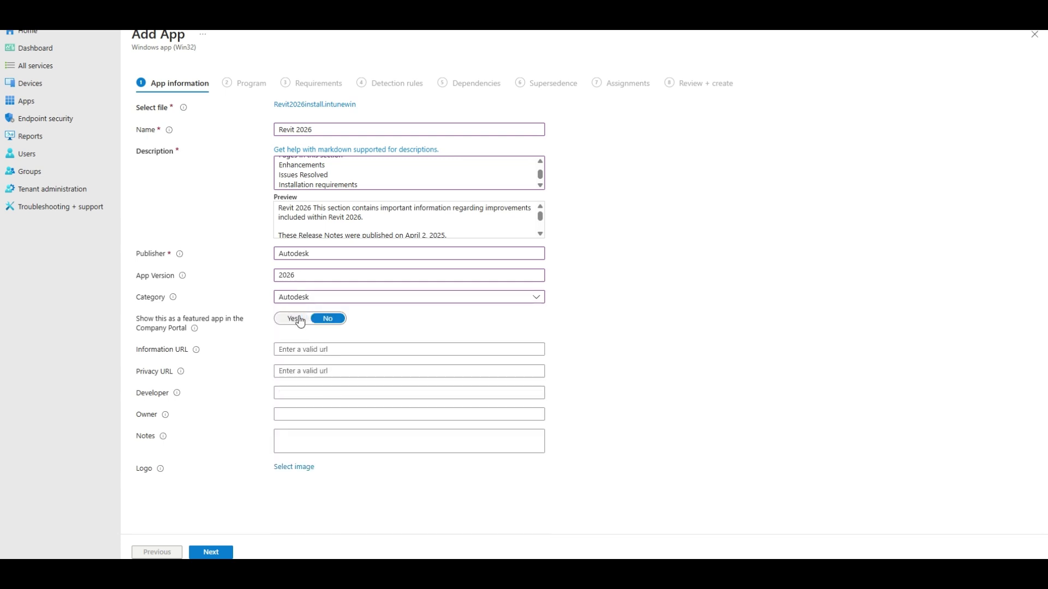
Step: Upload the Revit banner screenshot from Pictures as the logo and paste the release-notes Information URL
left_click(301, 469)
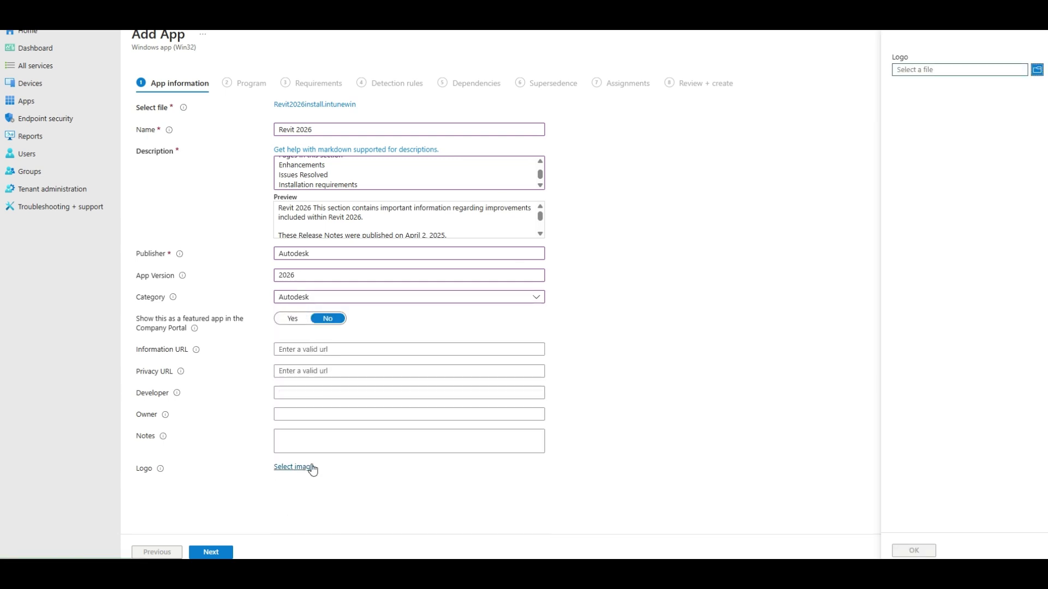
left_click(1028, 71)
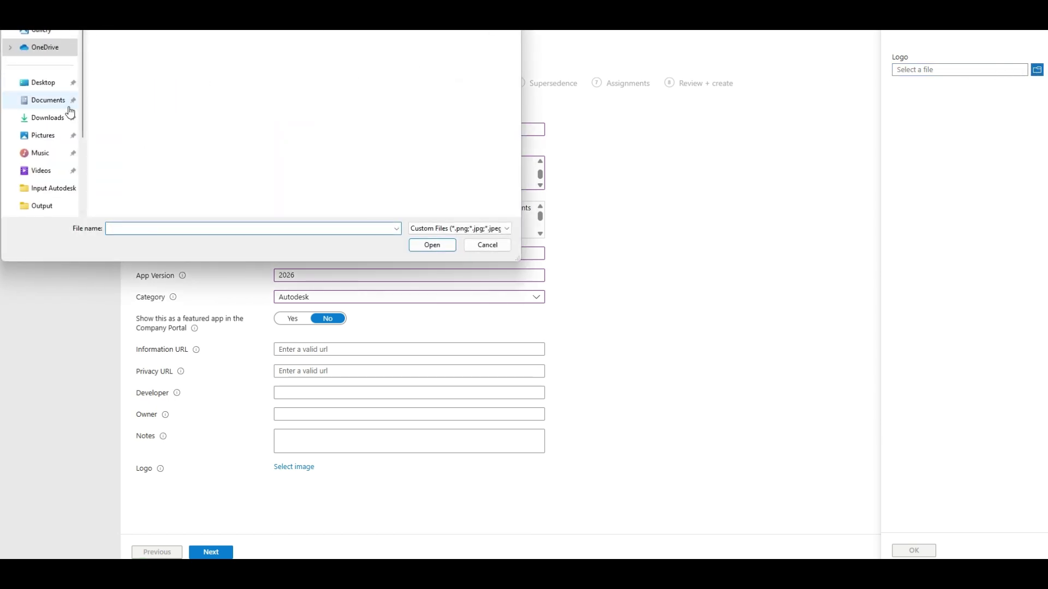
left_click(43, 135)
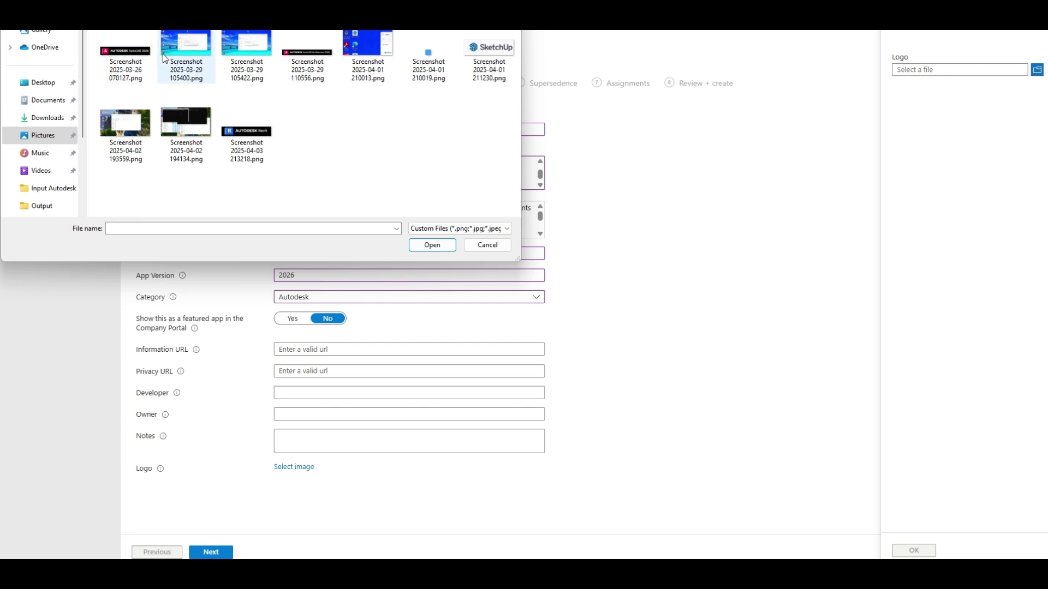
double_click(247, 133)
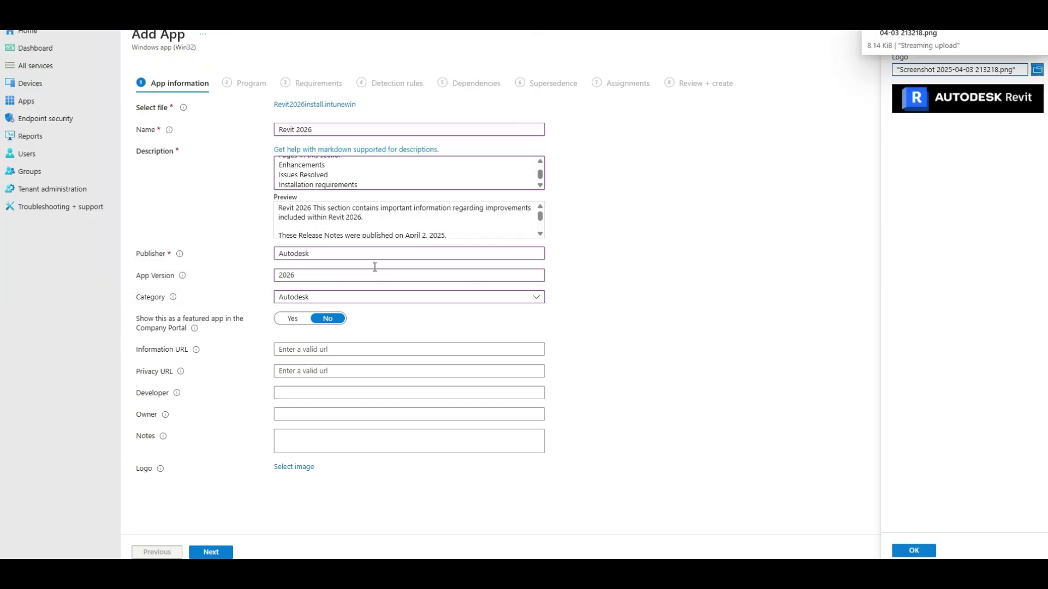
left_click(913, 550)
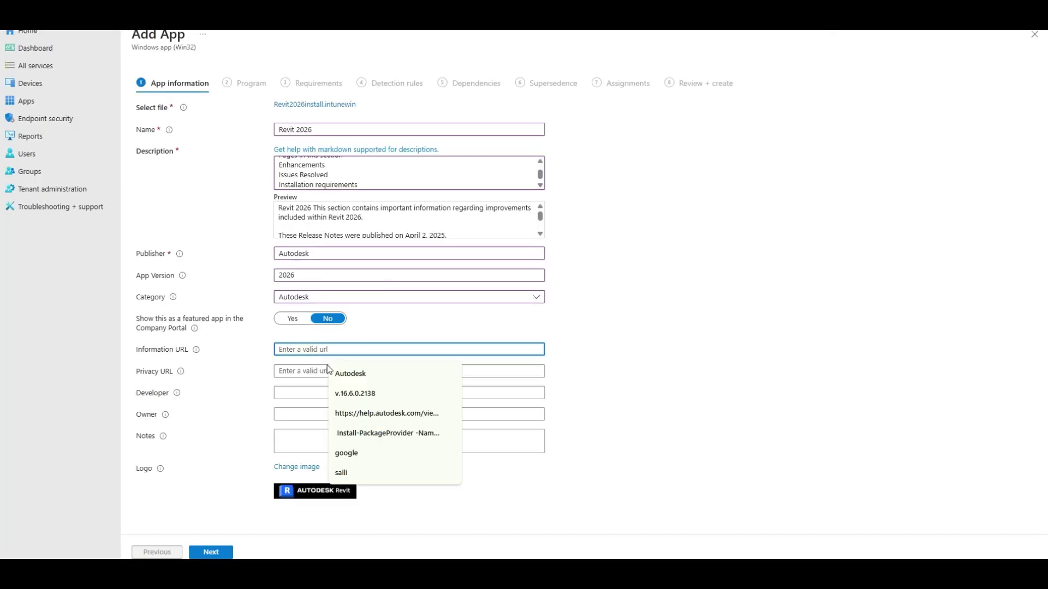
type("https://help.autodesk.com/view/RVT/2026/ENU/?guid=RevitReleaseNotes_2026release_html")
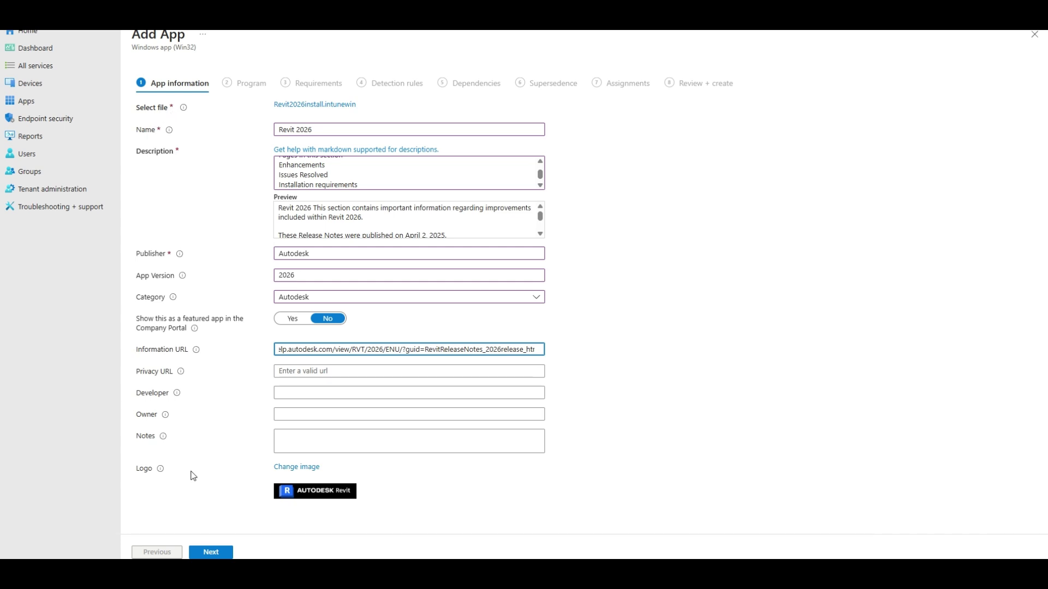
Step: Set the install command to powershell.exe -ExecutionPolicy Bypass -File .\Revit2026install.ps1
left_click(218, 555)
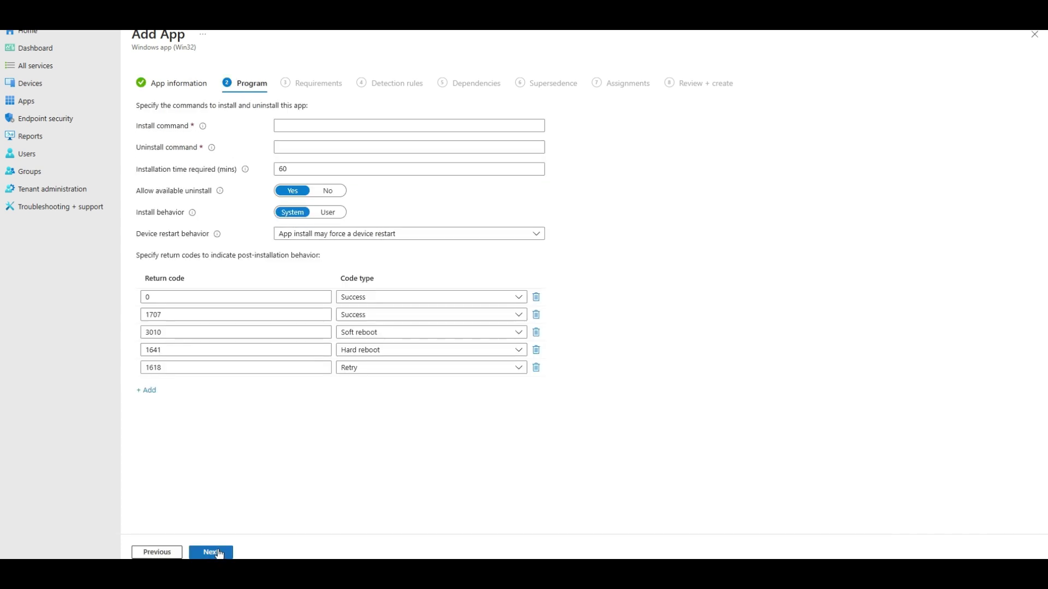
left_click(316, 126)
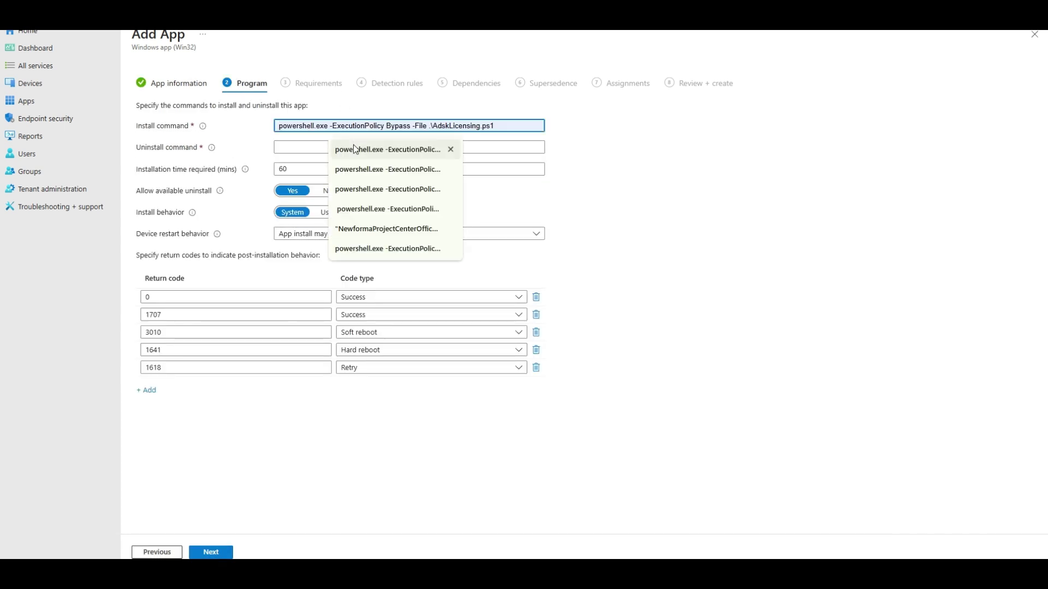
left_click(349, 147)
left_click_drag(423, 125, 756, 124)
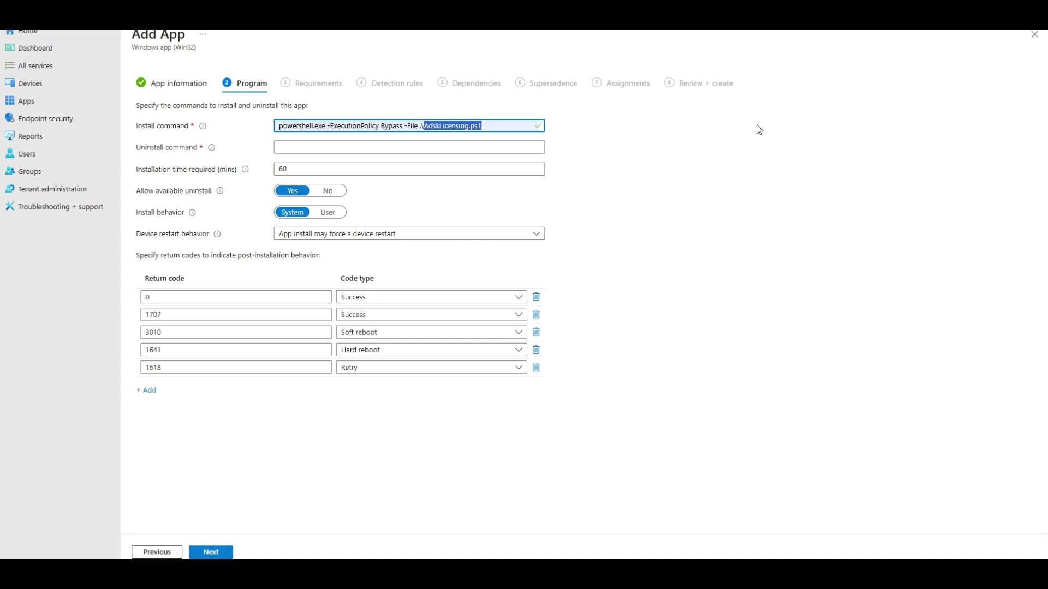
type("Revit")
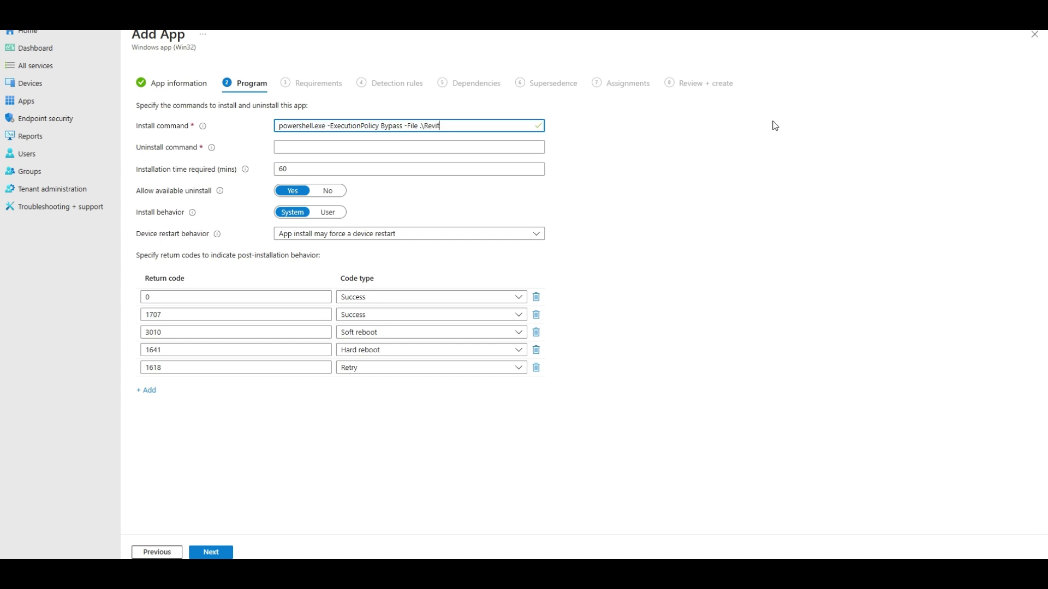
type("202")
type("6ion")
type("tall.ps1")
key("Tab")
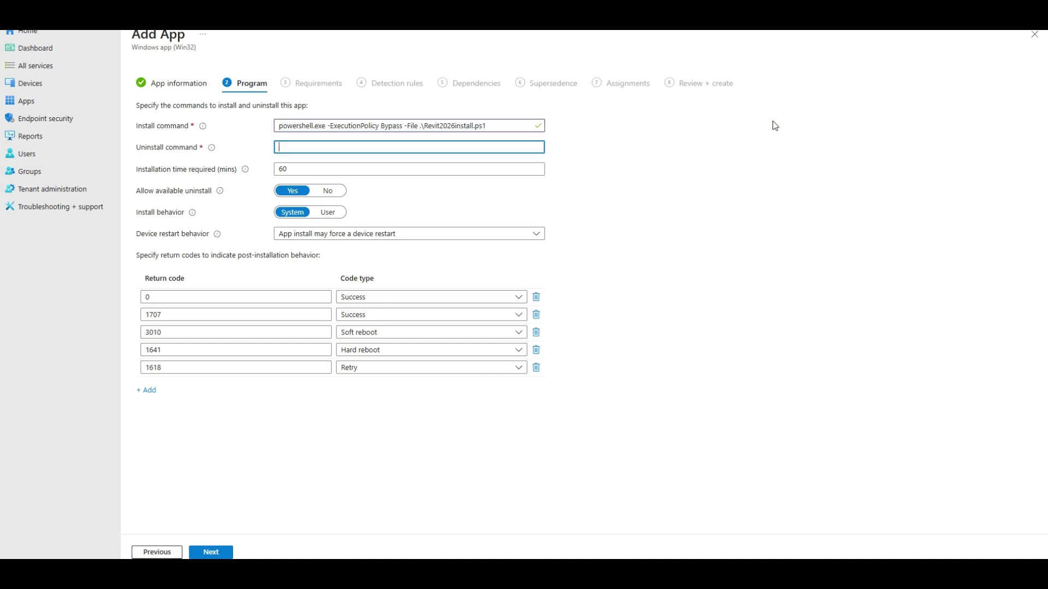
key("alt+Tab")
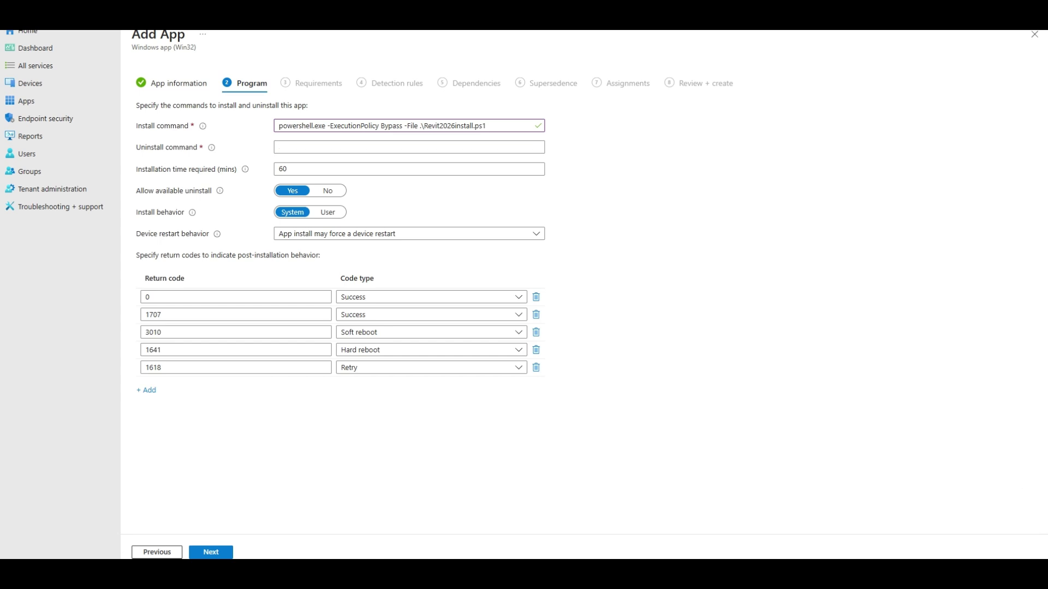
Step: Browse the registry past the Revit 2026 key down to the Uninstall key
scroll(260, 393, "down", 1)
left_click(302, 357)
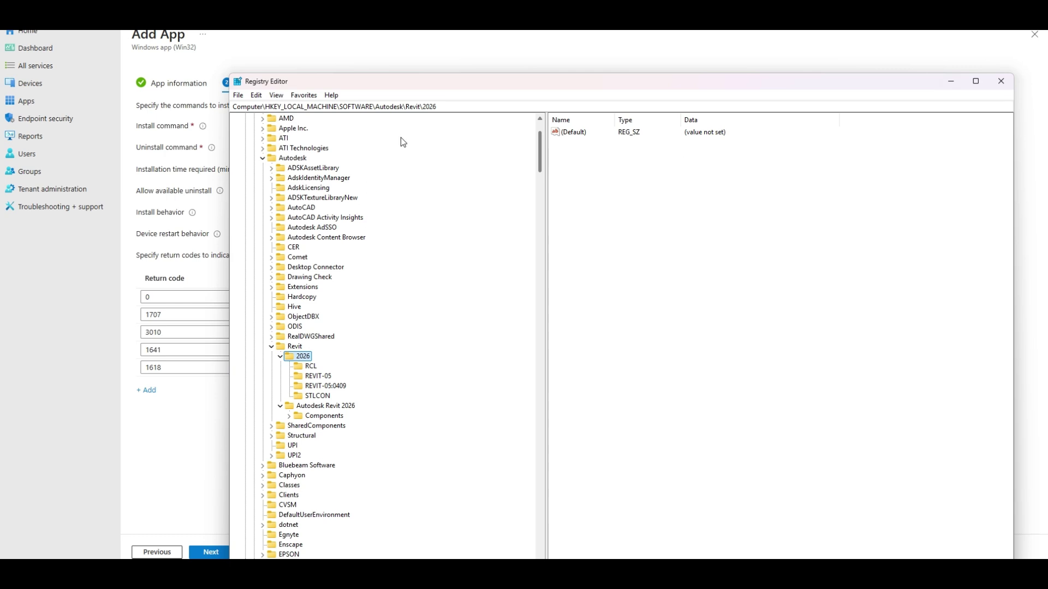
left_click(271, 346)
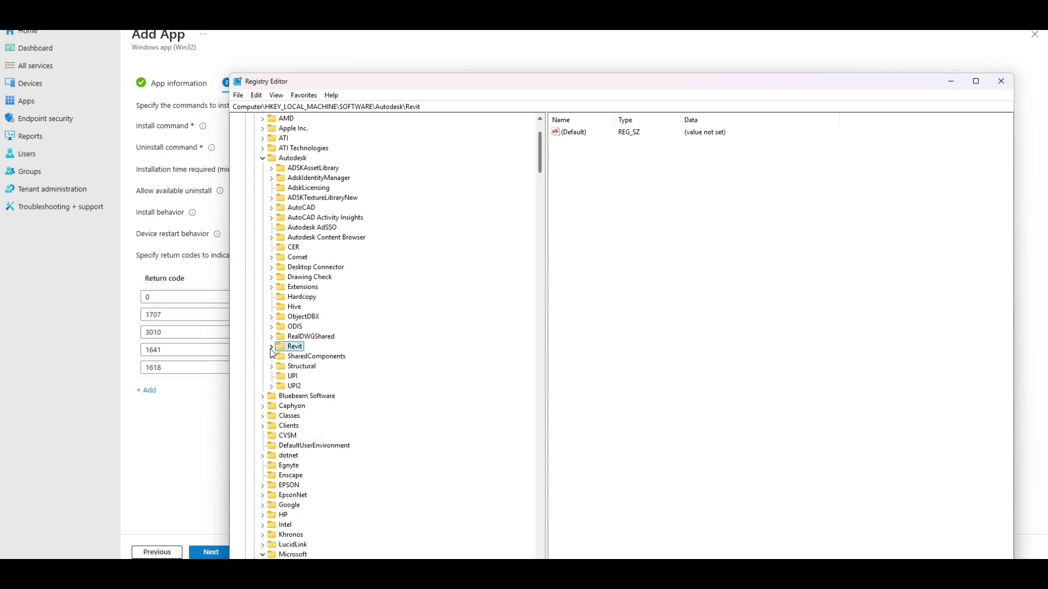
scroll(312, 424, "down", 7)
scroll(312, 424, "down", 20)
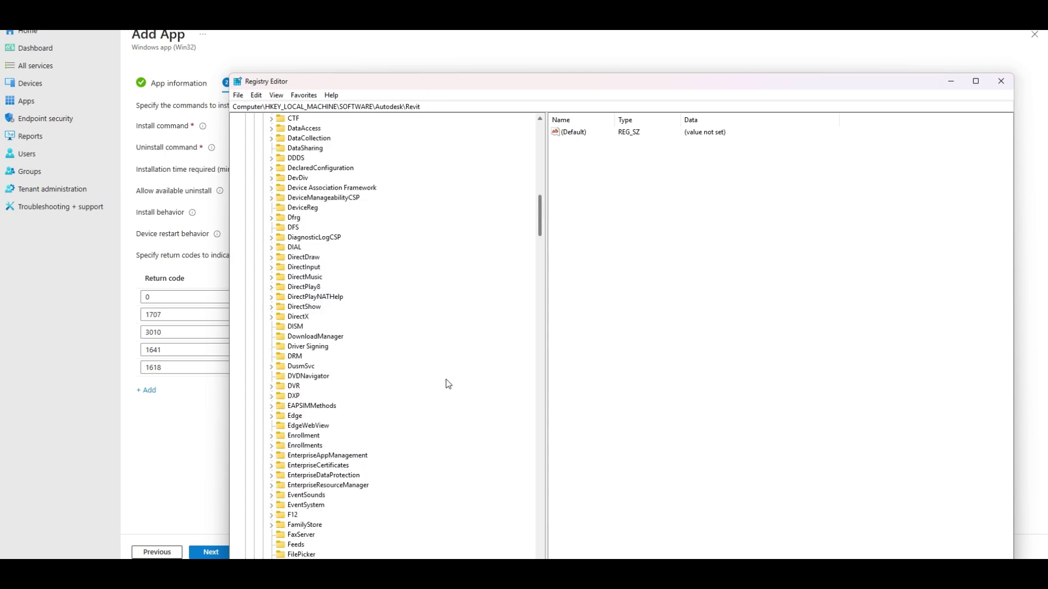
left_click(541, 378)
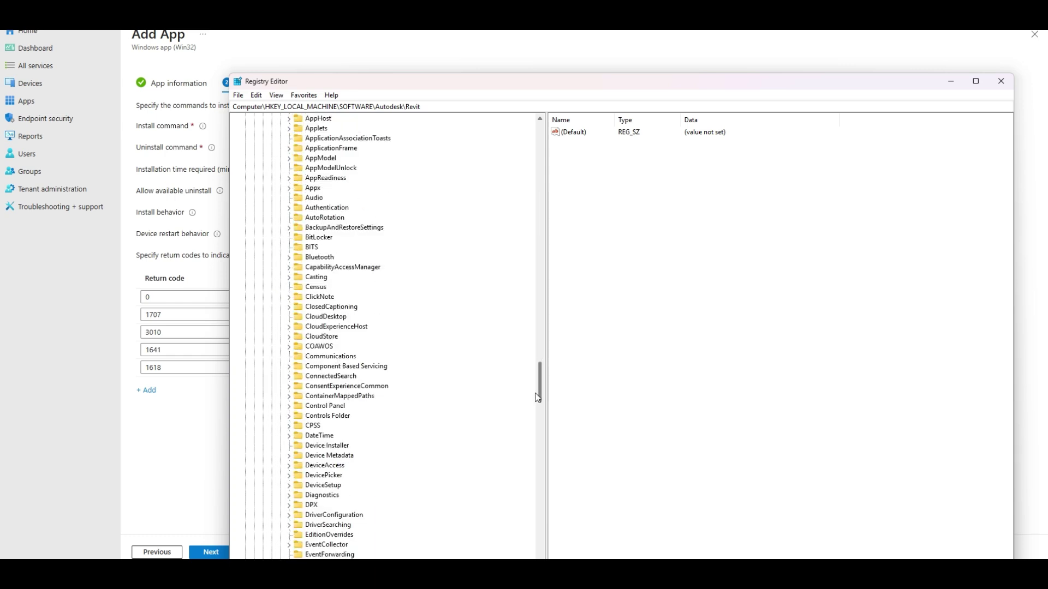
left_click_drag(540, 393, 538, 486)
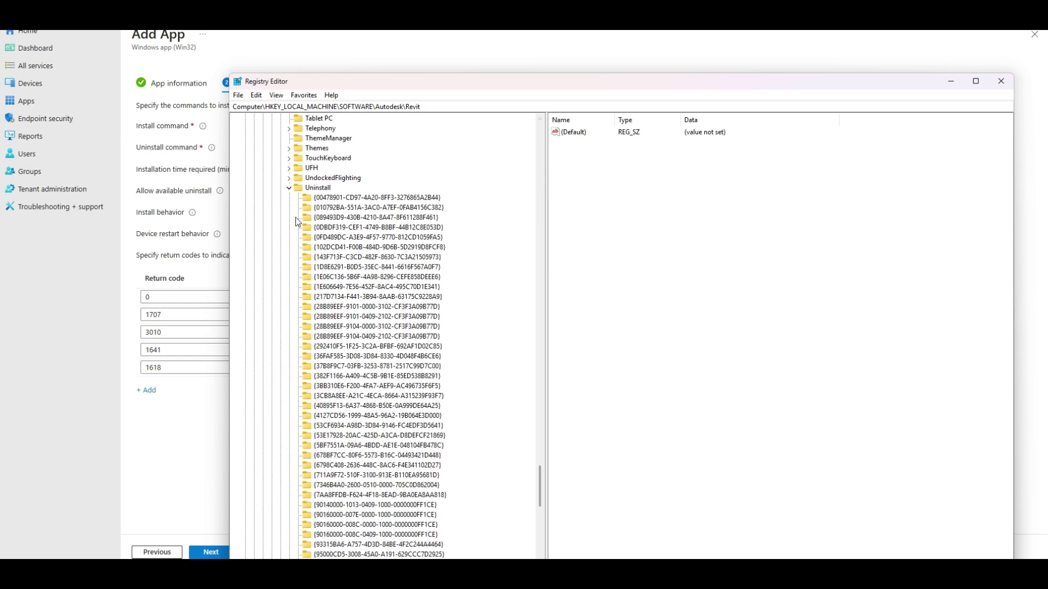
Step: Find 'Rev' under the Uninstall key and open the Revit 2026 UninstallString value
left_click(330, 185)
left_click(256, 95)
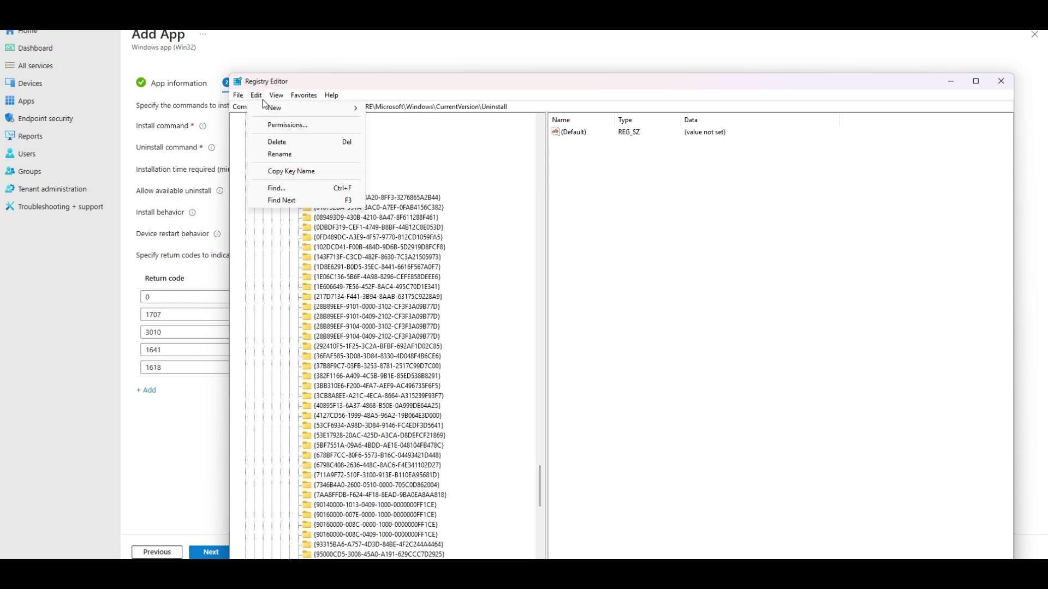
left_click(279, 188)
type("Revit 202")
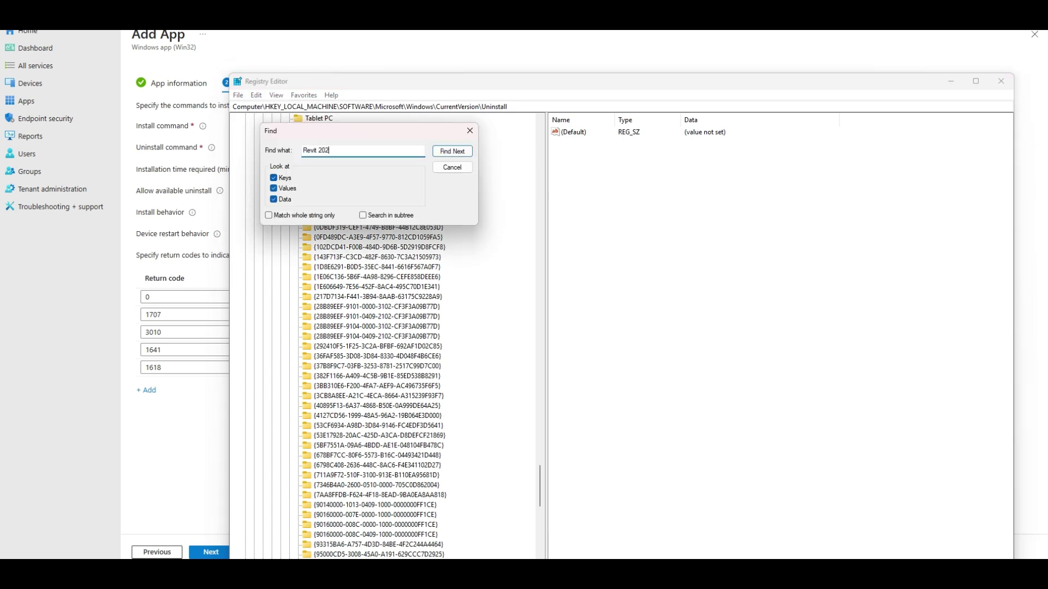
key("Return")
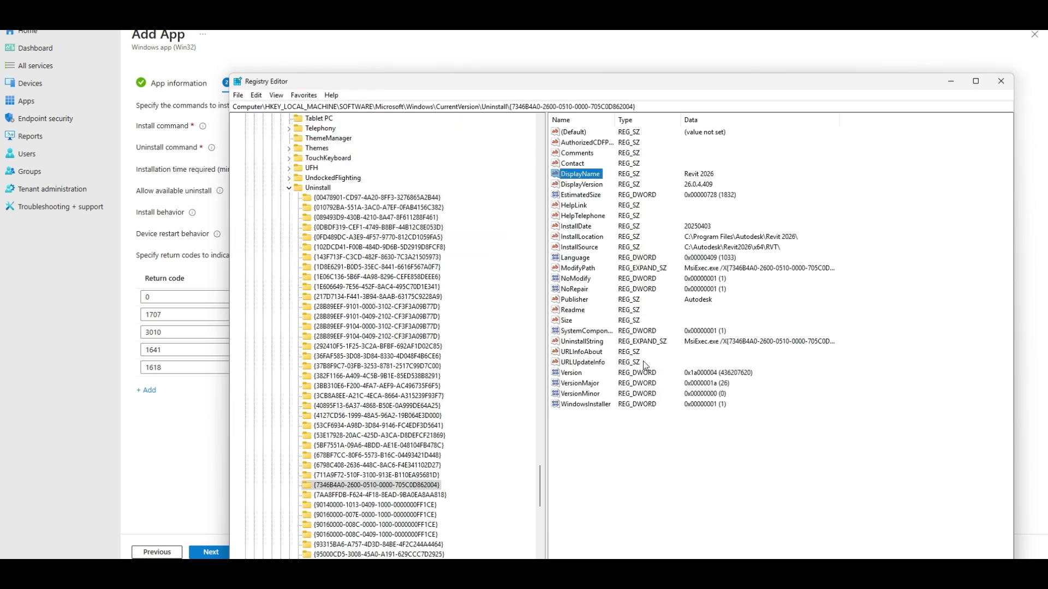
double_click(593, 343)
key("ctrl+c")
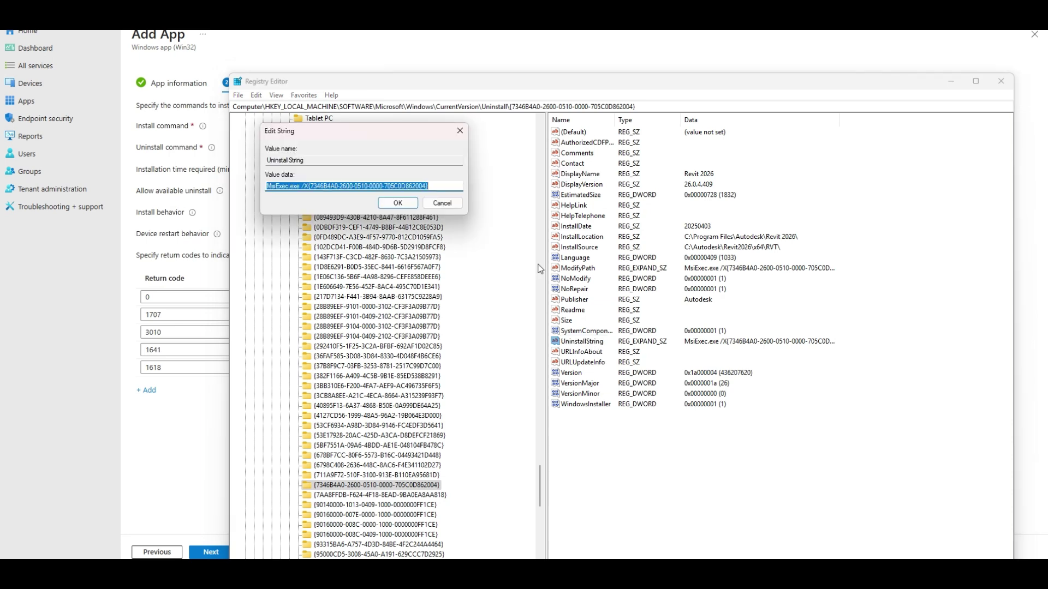
left_click(180, 465)
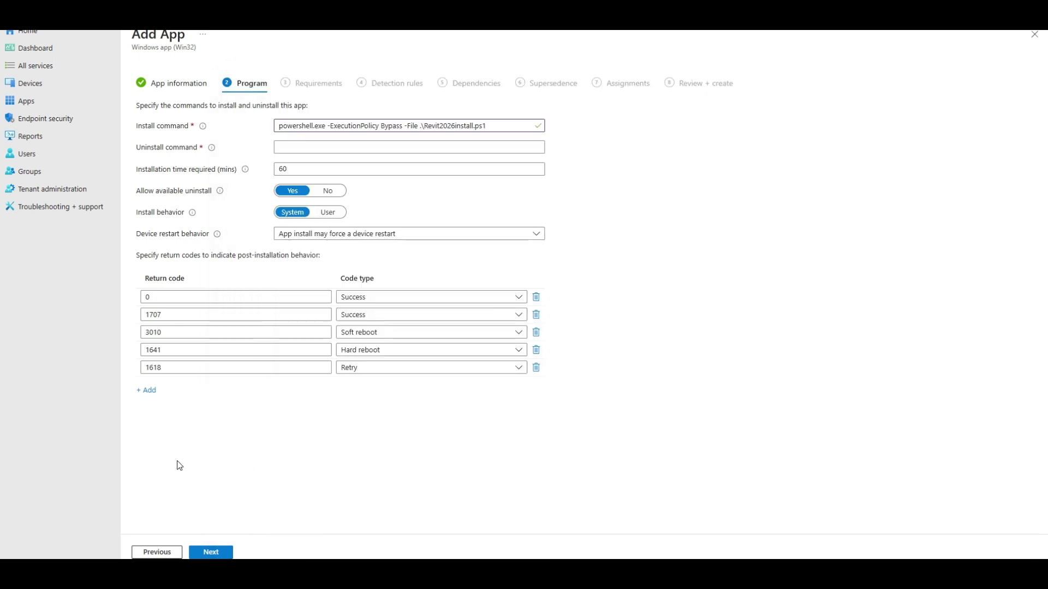
left_click(324, 147)
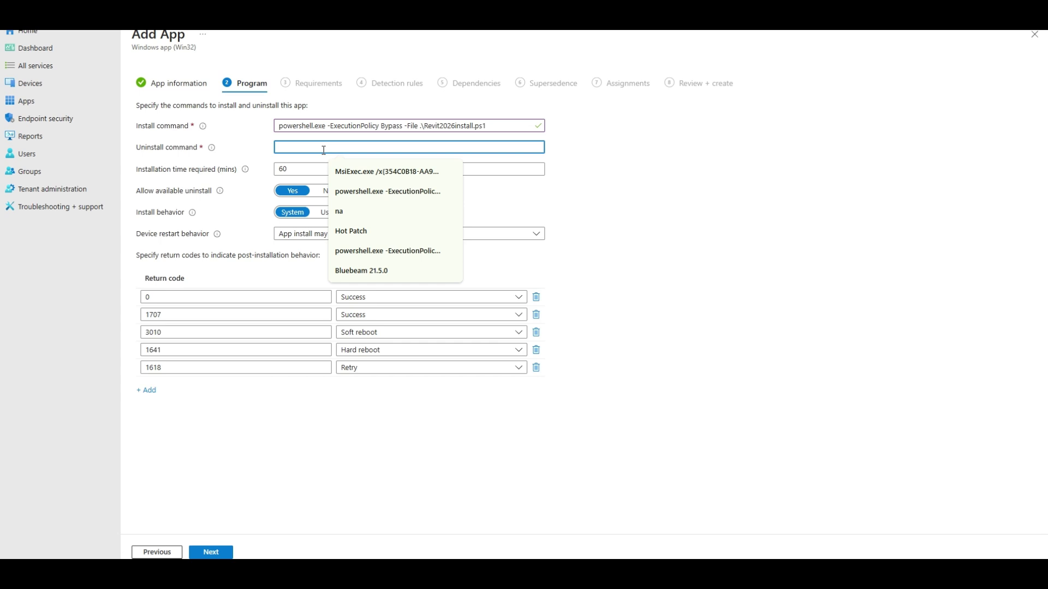
key("ctrl+v")
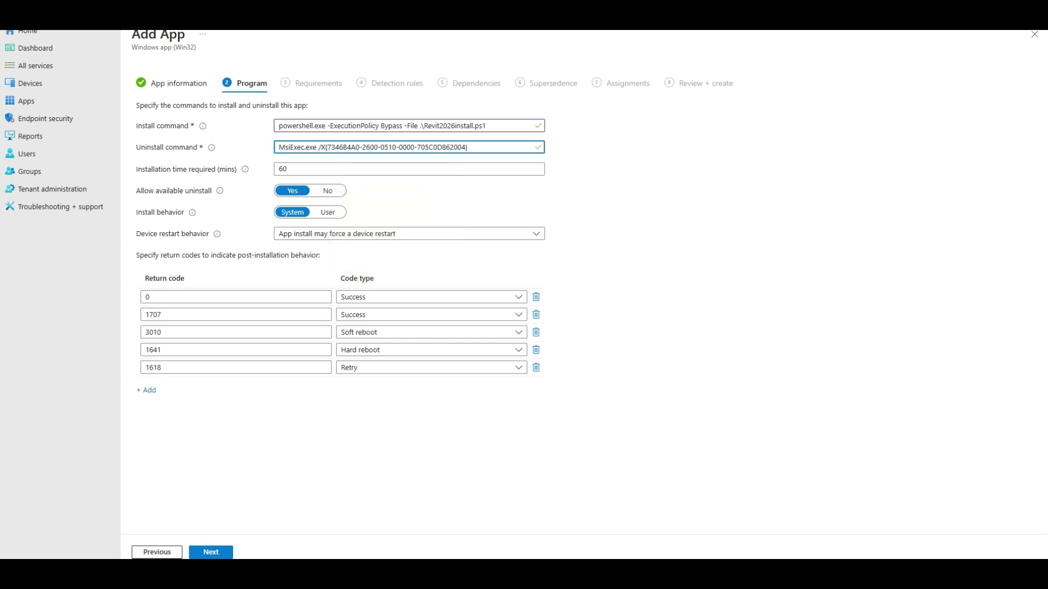
Step: Require 64-bit architecture and a minimum OS of Windows 10 1607
left_click(211, 553)
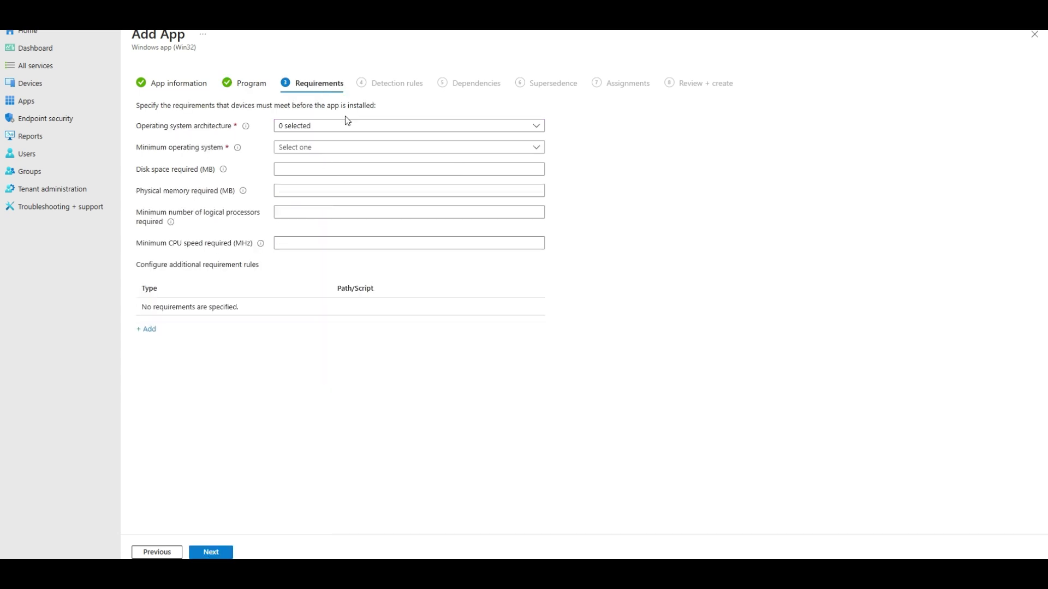
left_click(345, 125)
left_click(309, 158)
left_click(327, 148)
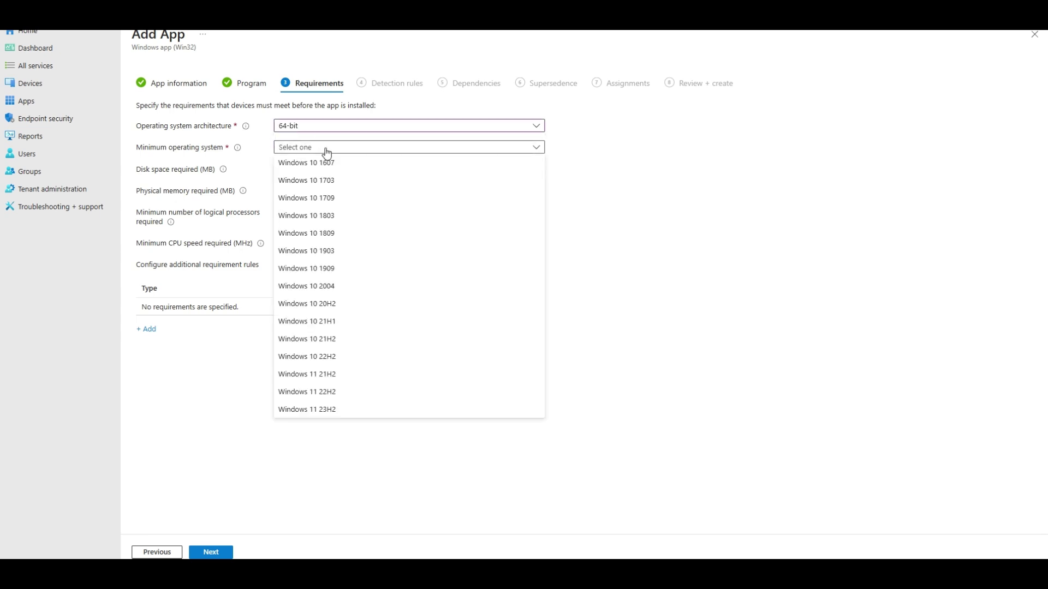
left_click(322, 164)
Step: Switch detection rules to manual configuration and add a new File-type rule
left_click(210, 553)
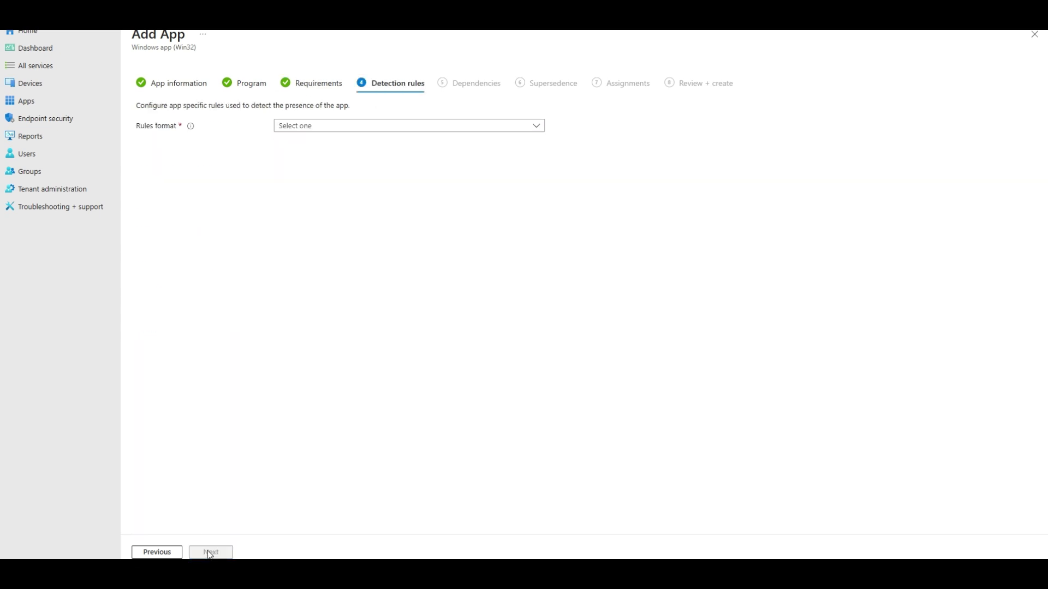
left_click(304, 128)
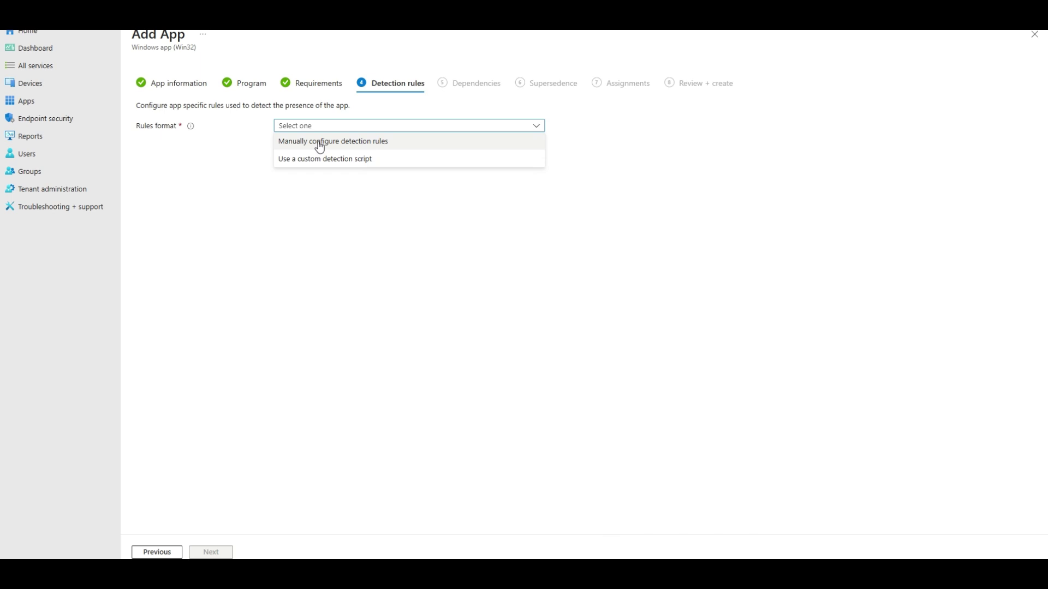
left_click(311, 145)
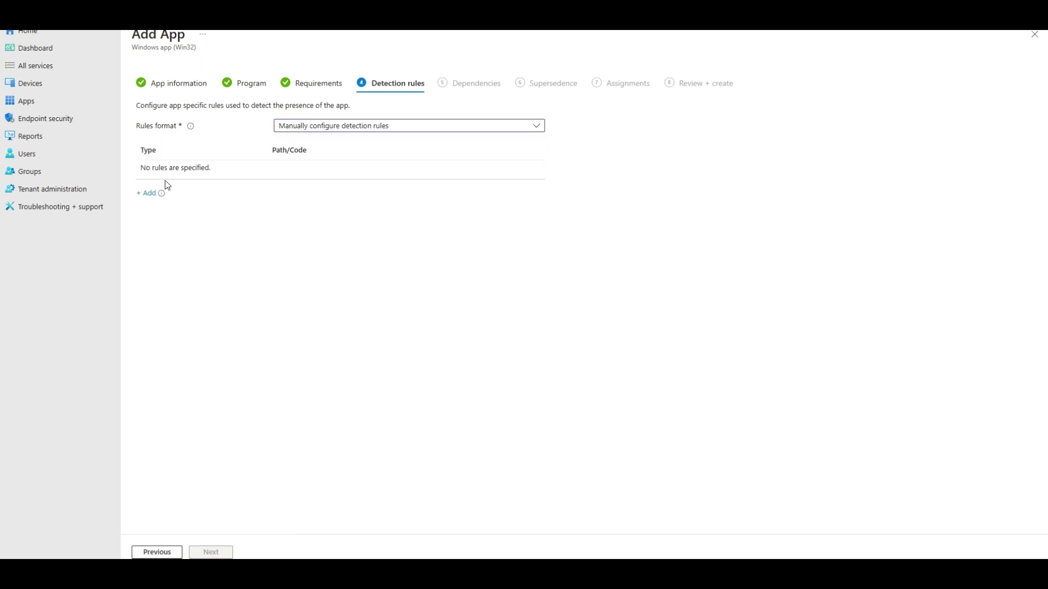
left_click(147, 195)
left_click(903, 80)
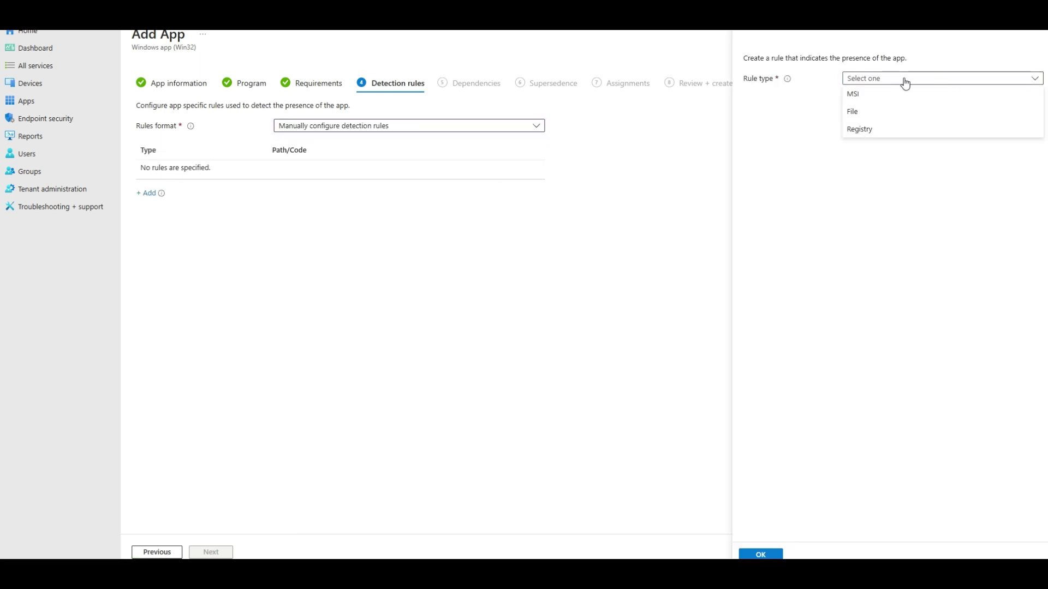
left_click(875, 113)
left_click(879, 110)
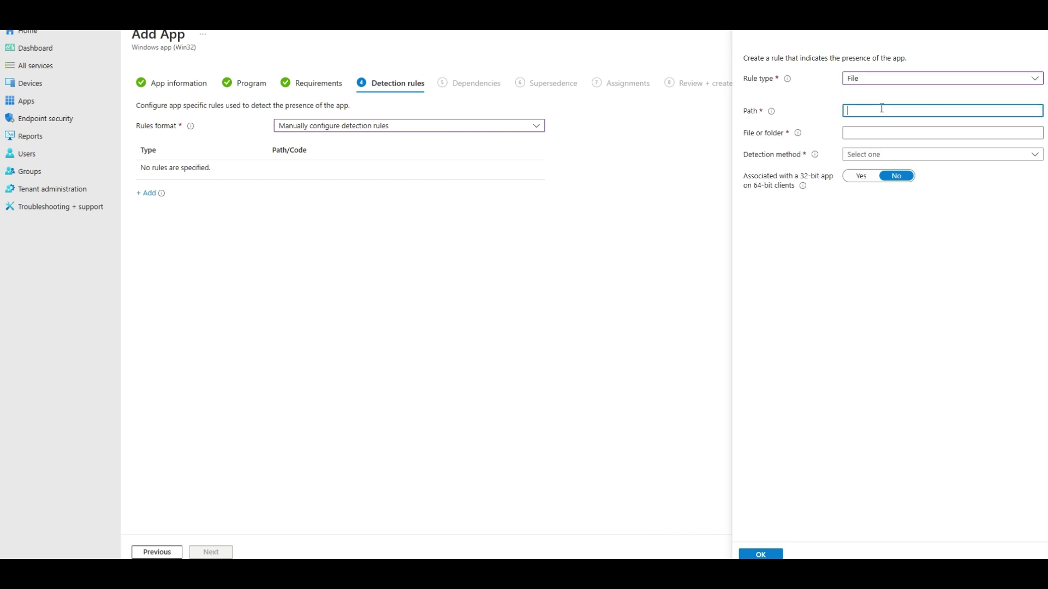
left_click(774, 336)
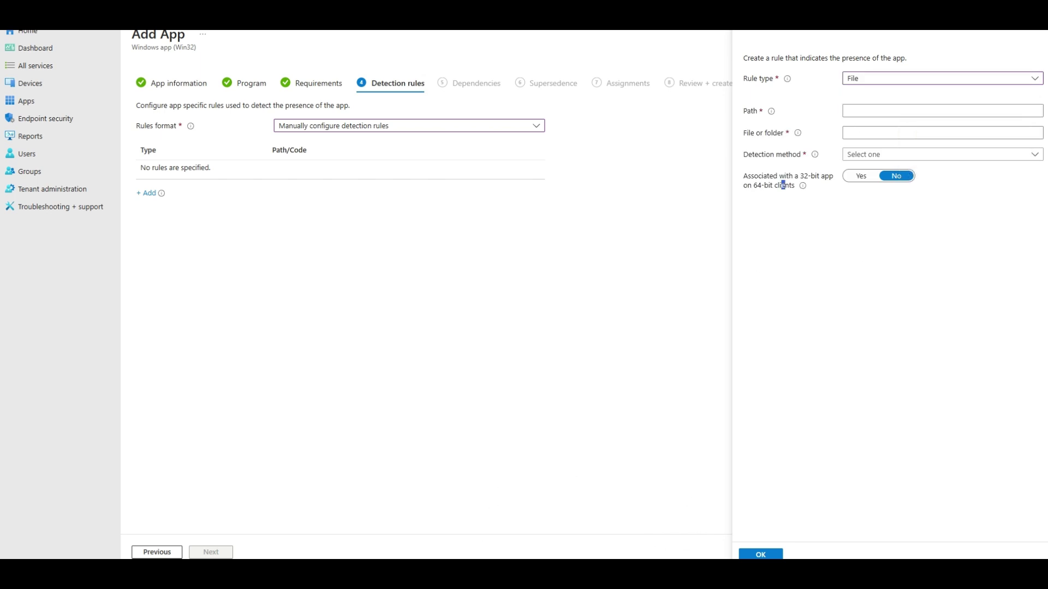
Step: Browse File Explorer to C:\Program Files\Autodesk\Revit 2026
key("alt+Tab")
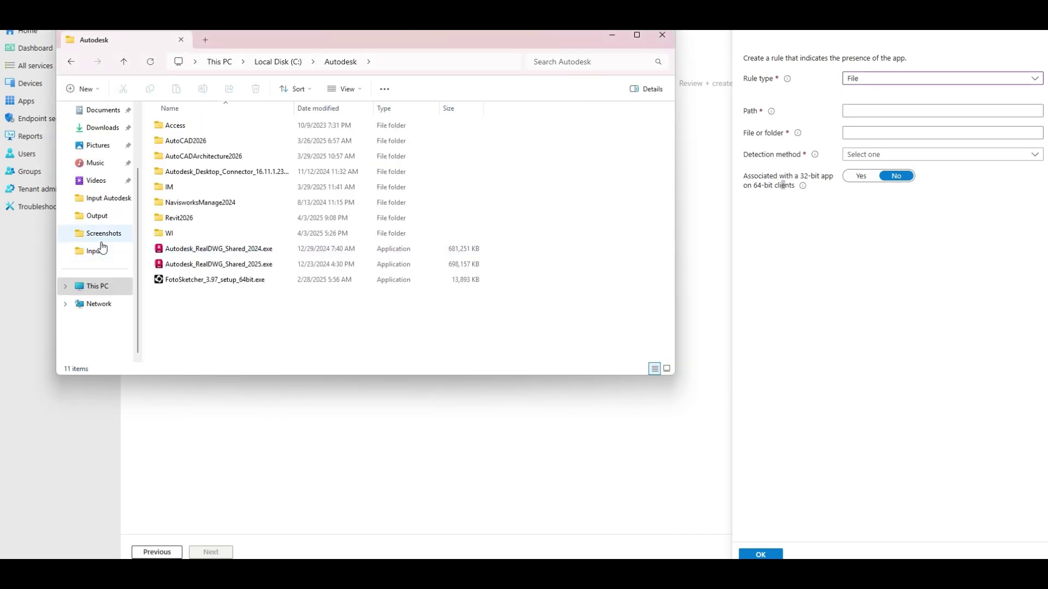
left_click(100, 289)
double_click(235, 141)
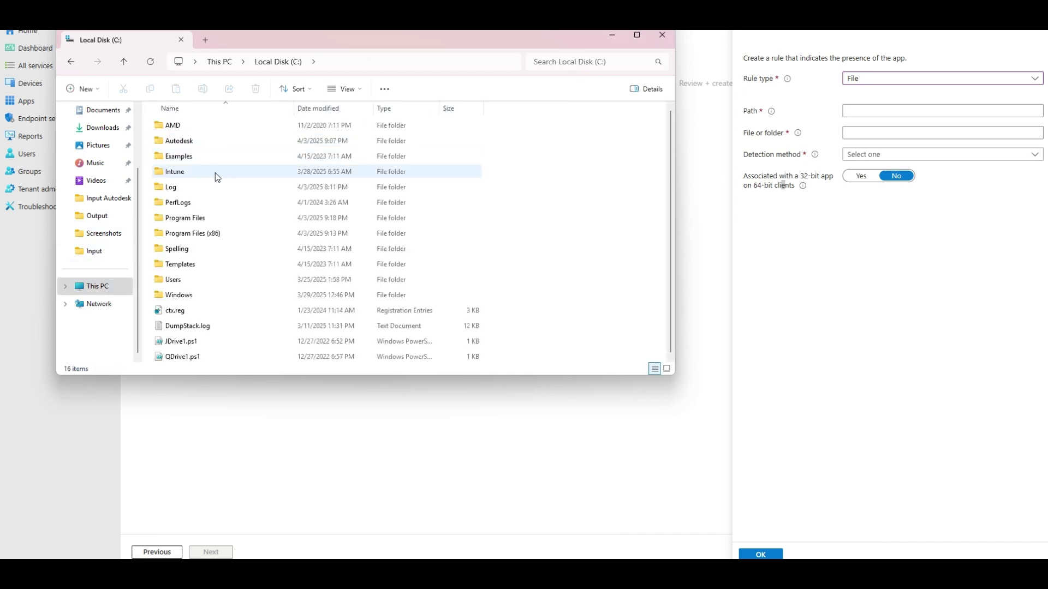
left_click(195, 219)
double_click(195, 219)
double_click(184, 172)
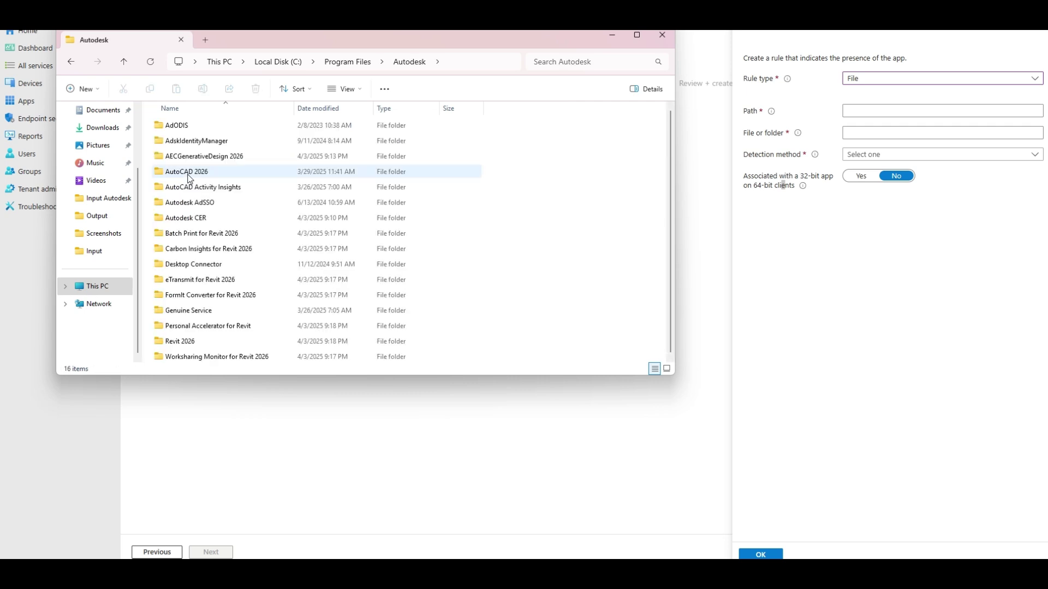
left_click(191, 341)
double_click(190, 342)
scroll(300, 218, "down", 5)
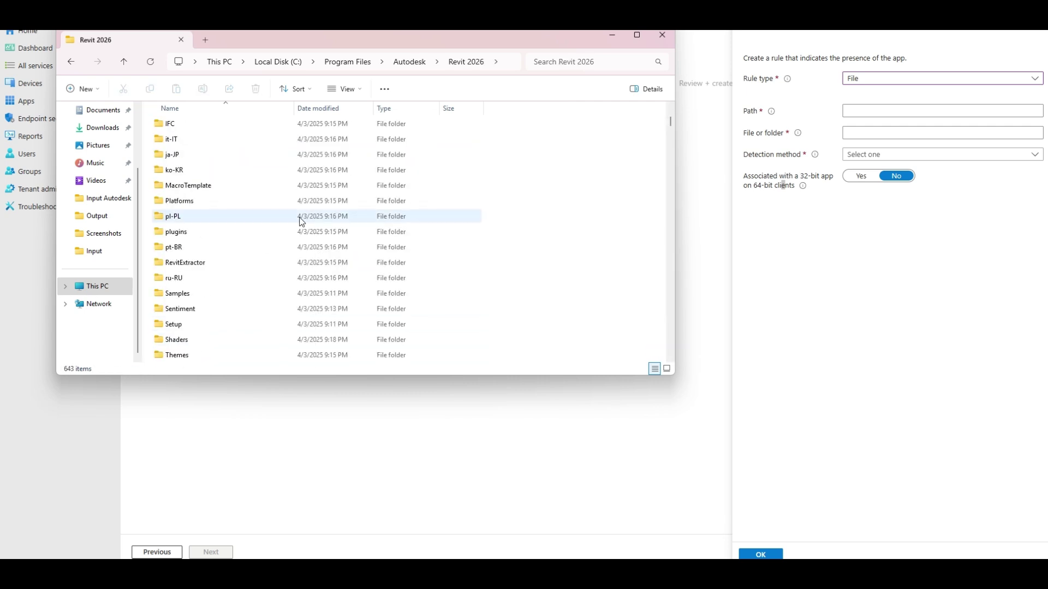
Step: Copy the C:\Program Files\Autodesk\Revit 2026 path into the detection rule's Path
left_click(509, 60)
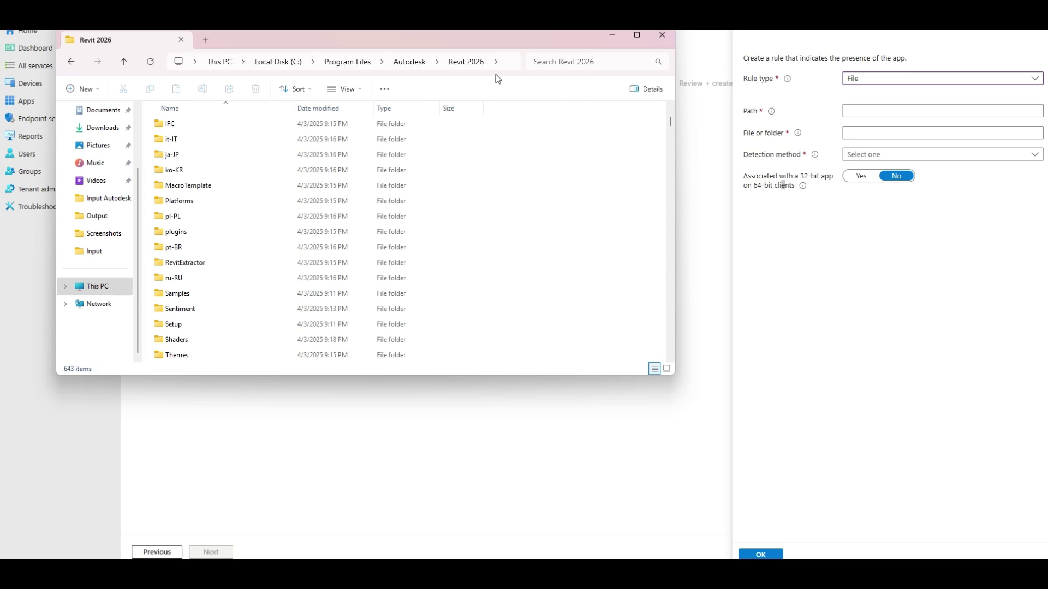
left_click(505, 61)
key("ctrl+c")
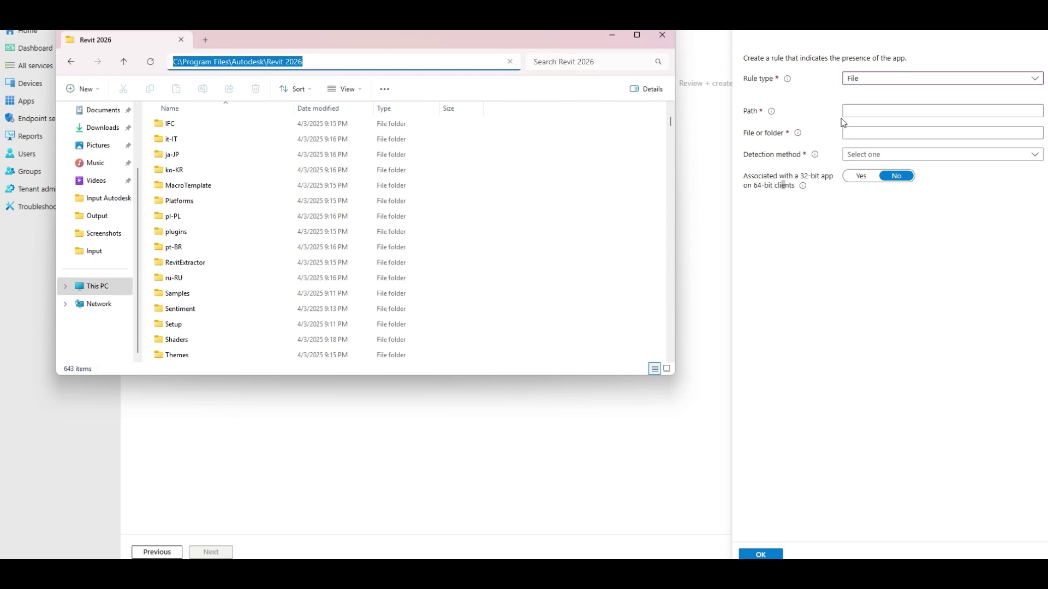
left_click(846, 111)
key("ctrl+v")
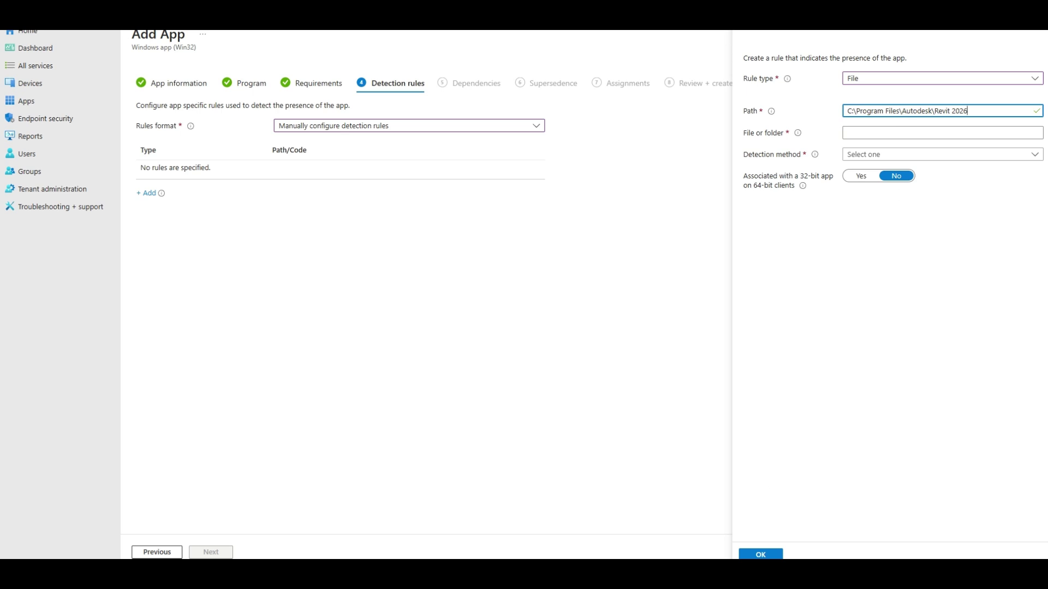
Step: Locate Revit.exe in the Revit 2026 folder to confirm its file name
key("alt+Tab")
scroll(273, 215, "down", 12)
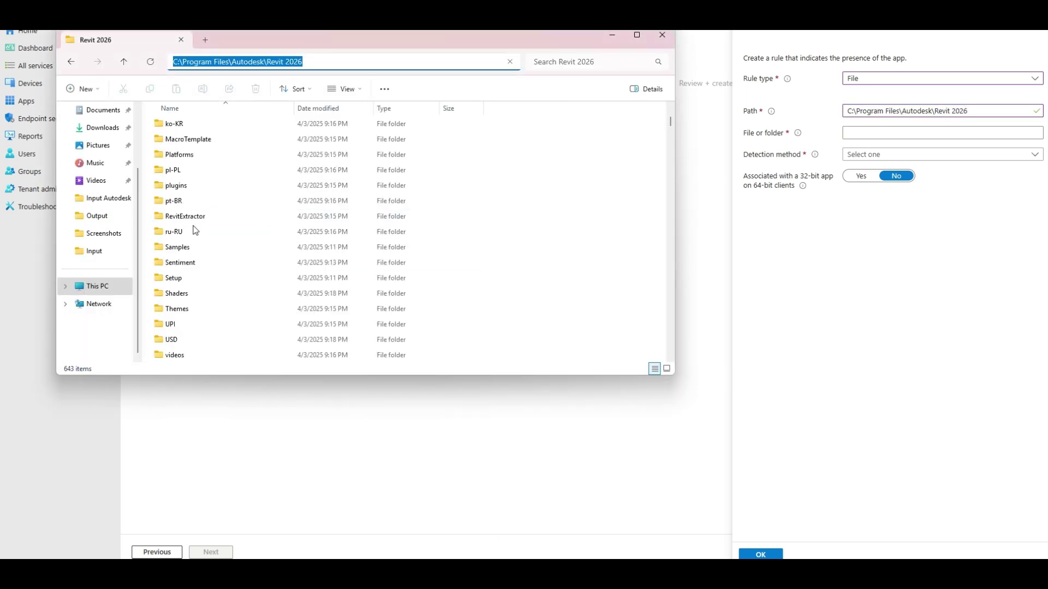
scroll(271, 219, "down", 10)
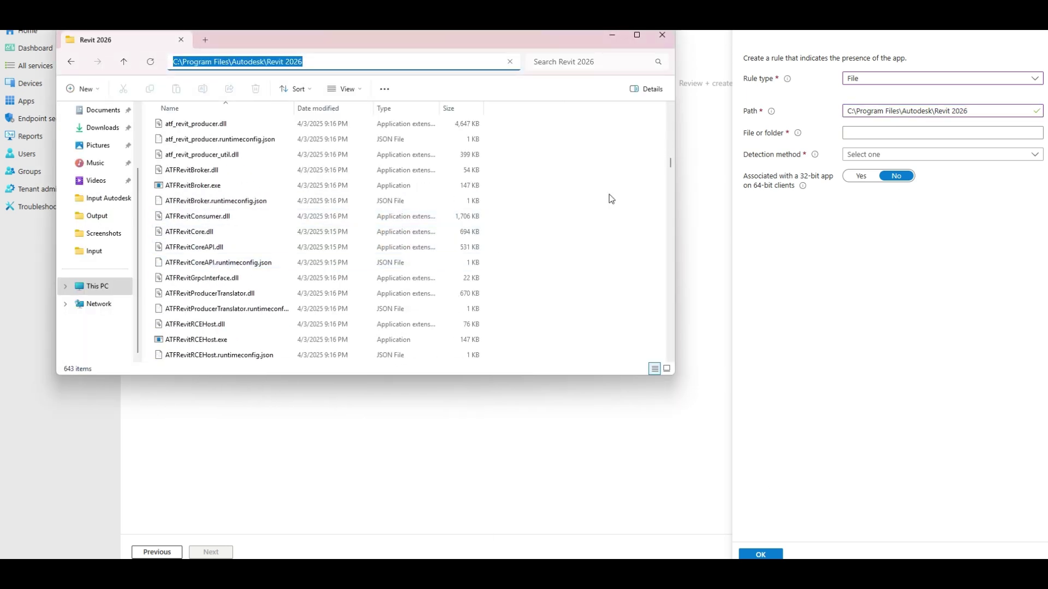
left_click_drag(673, 165, 657, 297)
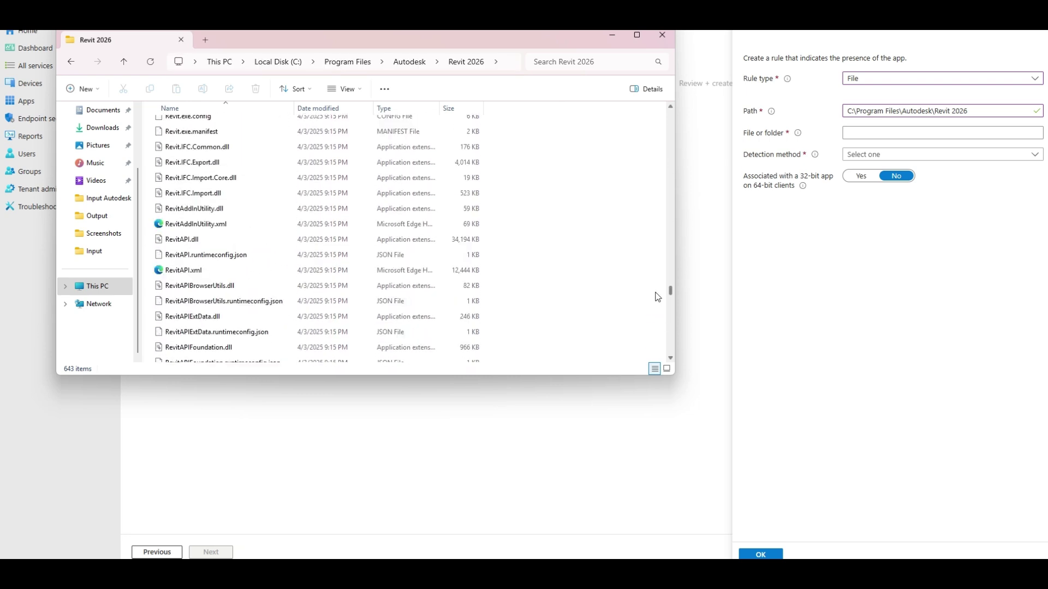
scroll(589, 245, "up", 3)
left_click(192, 232)
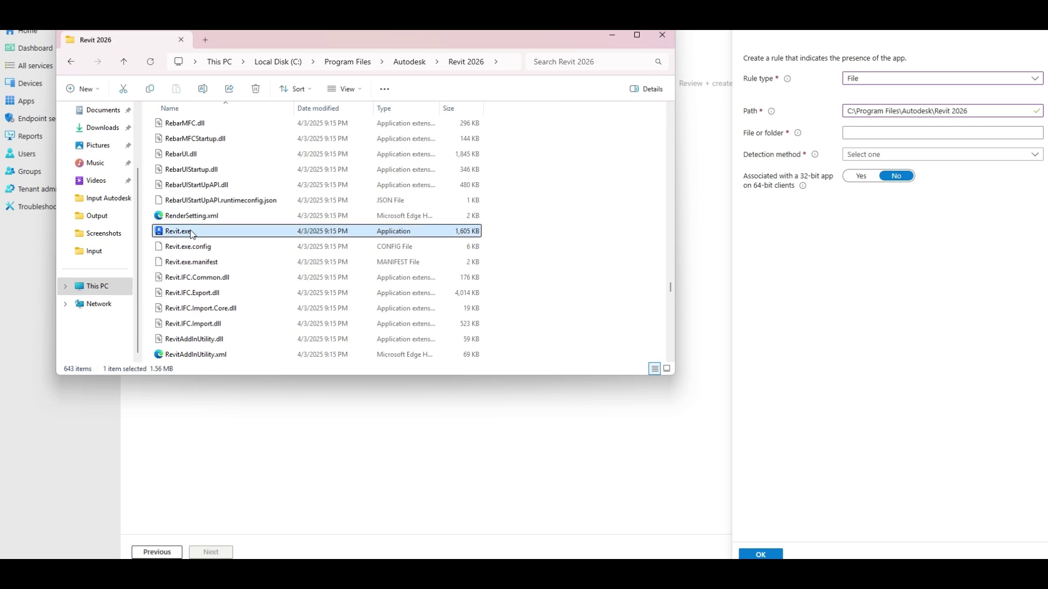
left_click(884, 132)
Step: Save a file rule for Revit.exe with detection method File or folder exists
type("Revit.exe")
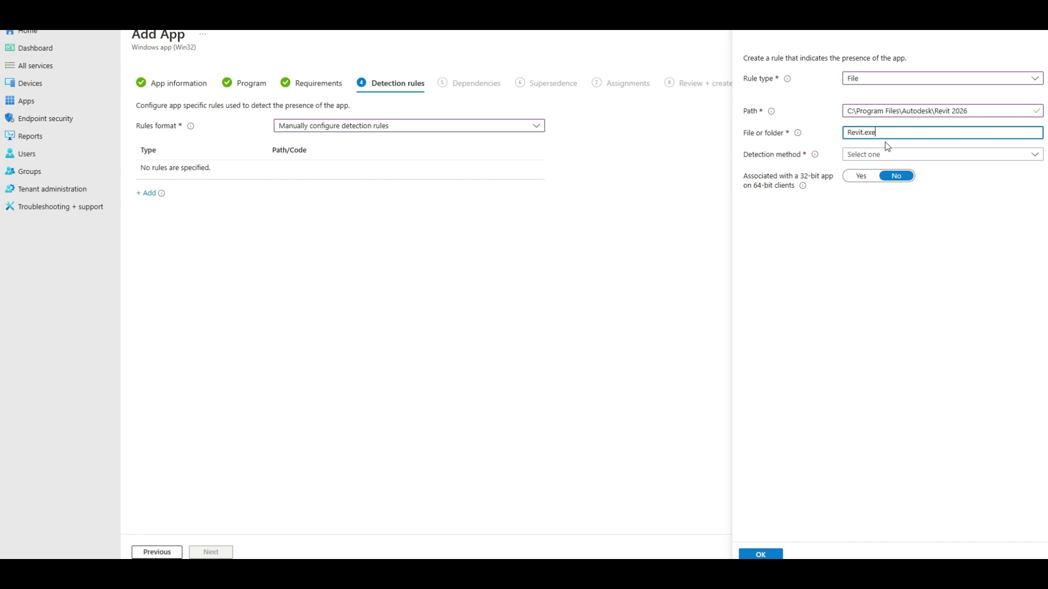
left_click(887, 154)
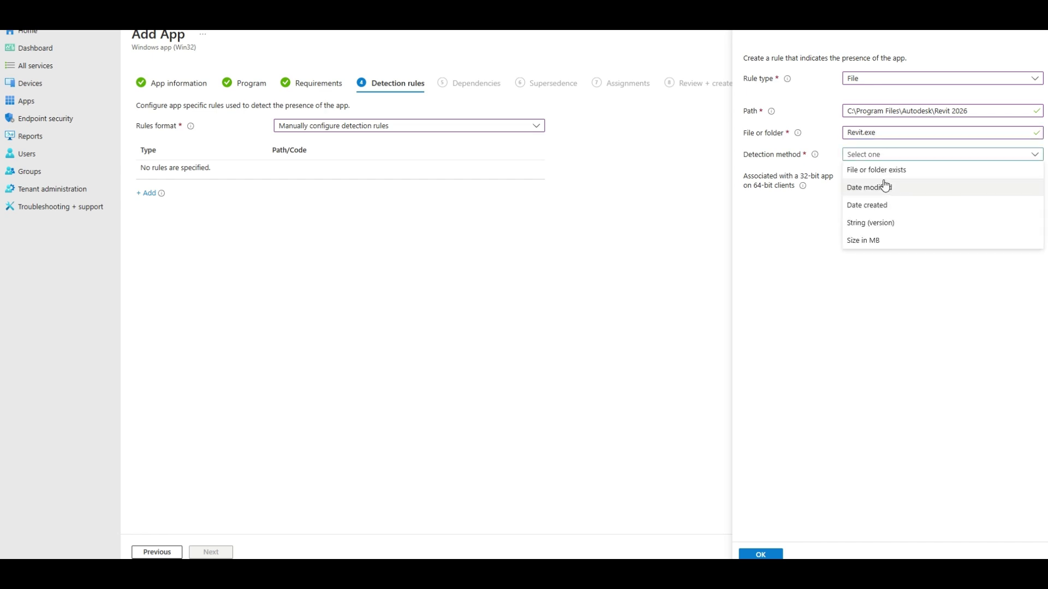
left_click(895, 169)
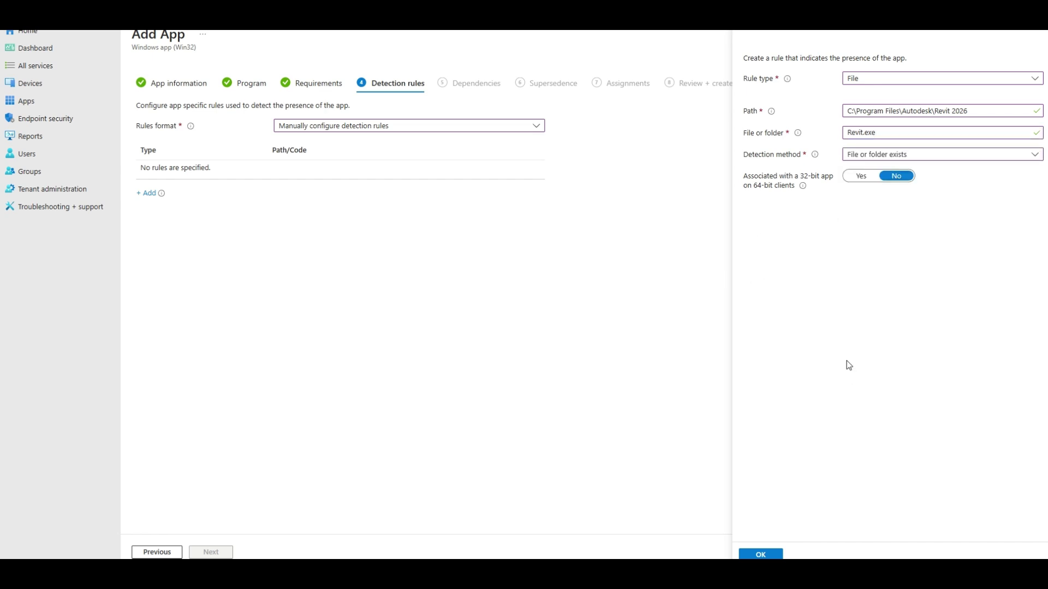
left_click(775, 555)
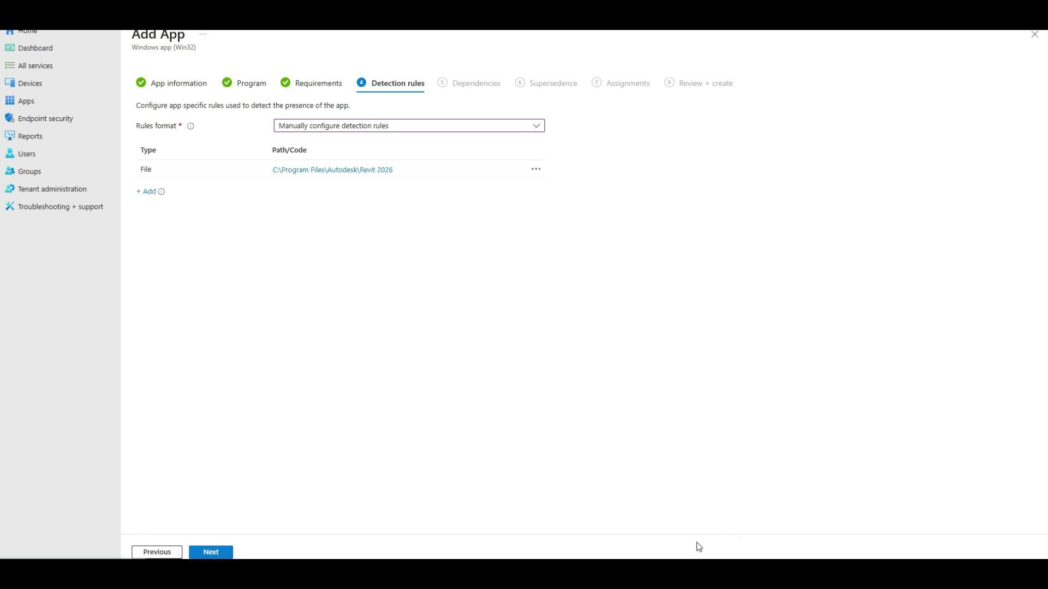
Step: Skip Dependencies and Supersedence to reach Assignments
left_click(221, 553)
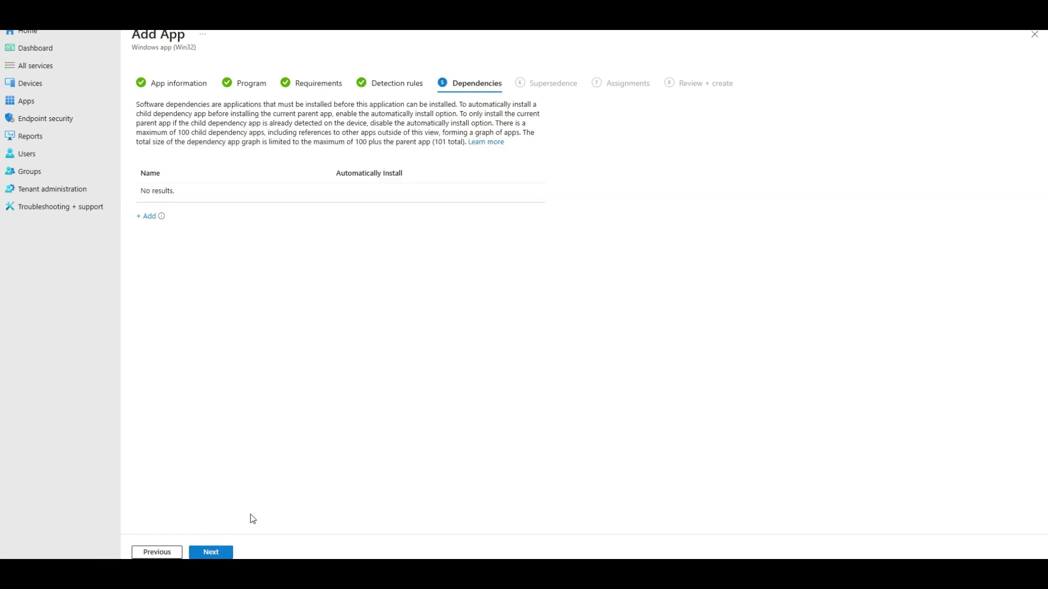
left_click(227, 554)
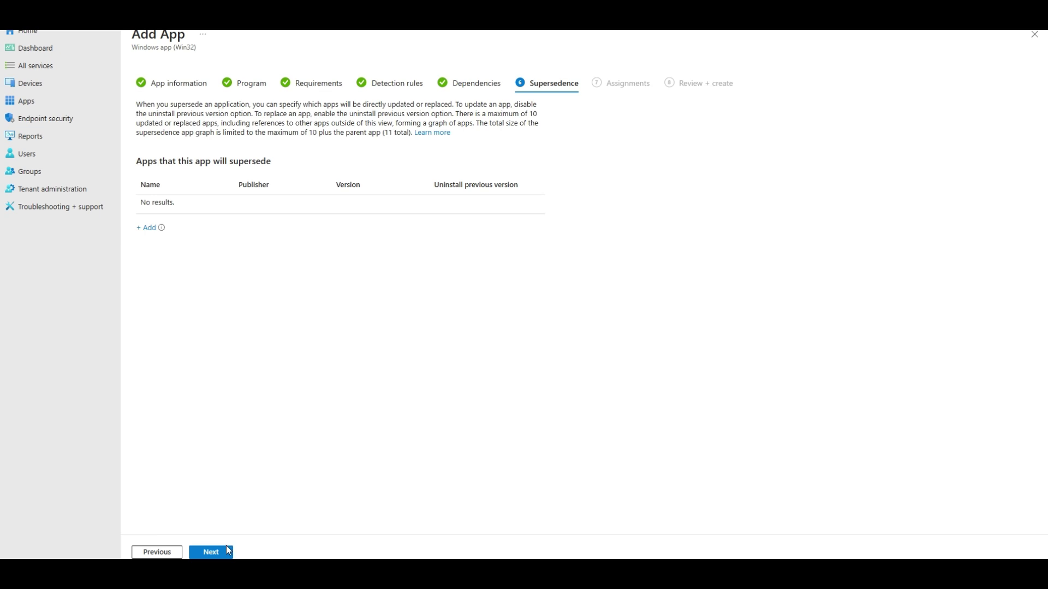
left_click(228, 547)
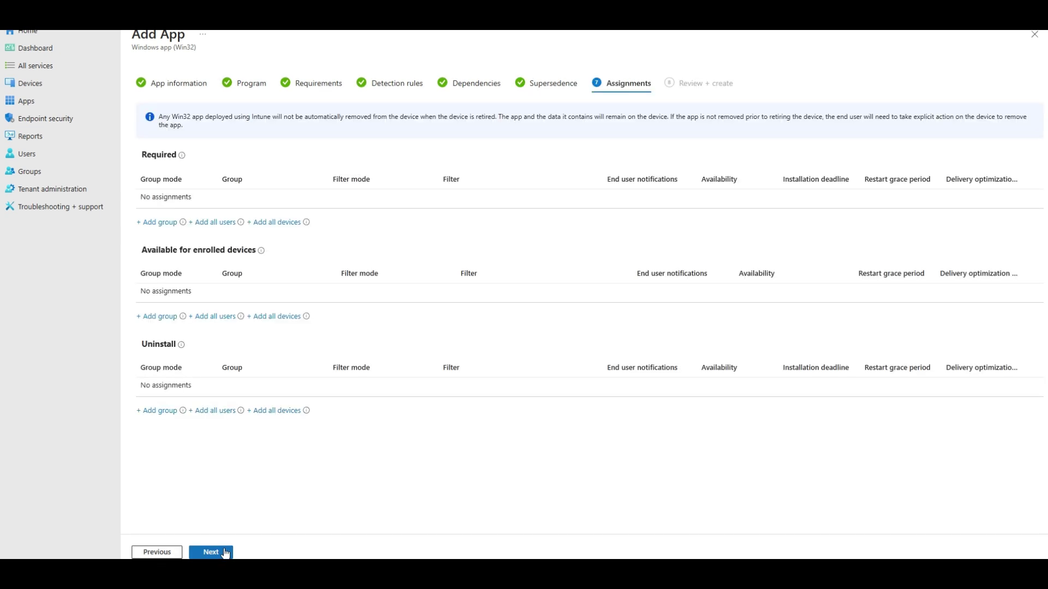
Step: Assign Revit 2026 as available to All users on enrolled devices, then go to Review + create
left_click(216, 317)
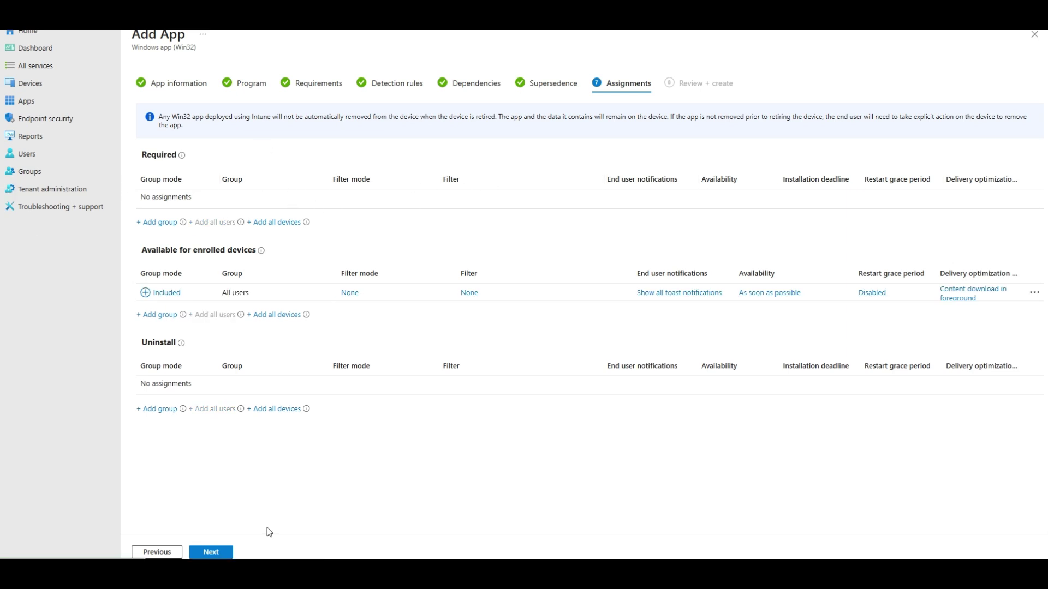
left_click(213, 552)
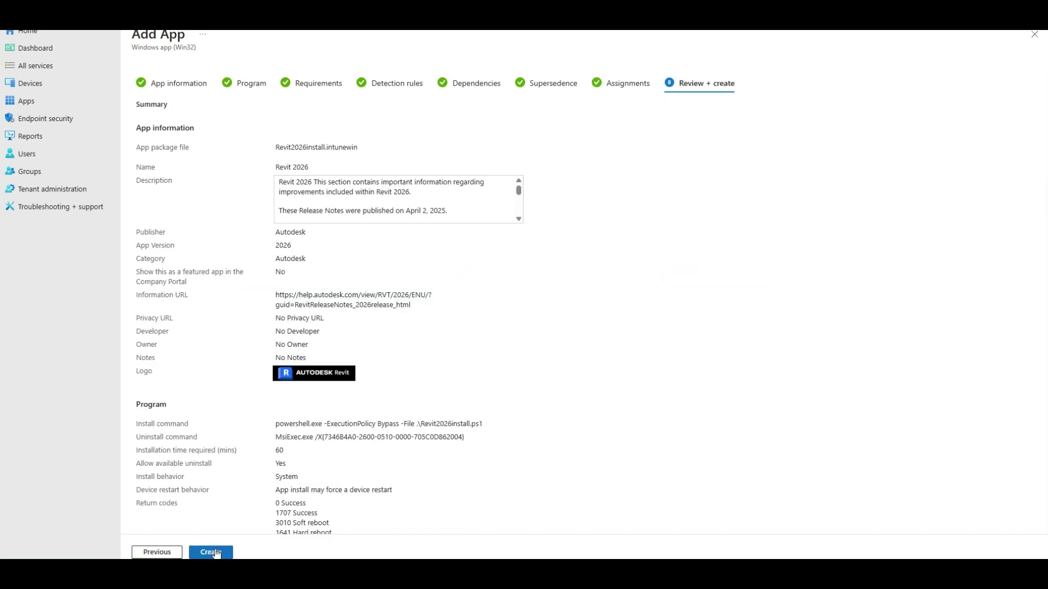
Step: Create the Revit 2026 Win32 app from the Review + create summary
left_click(215, 552)
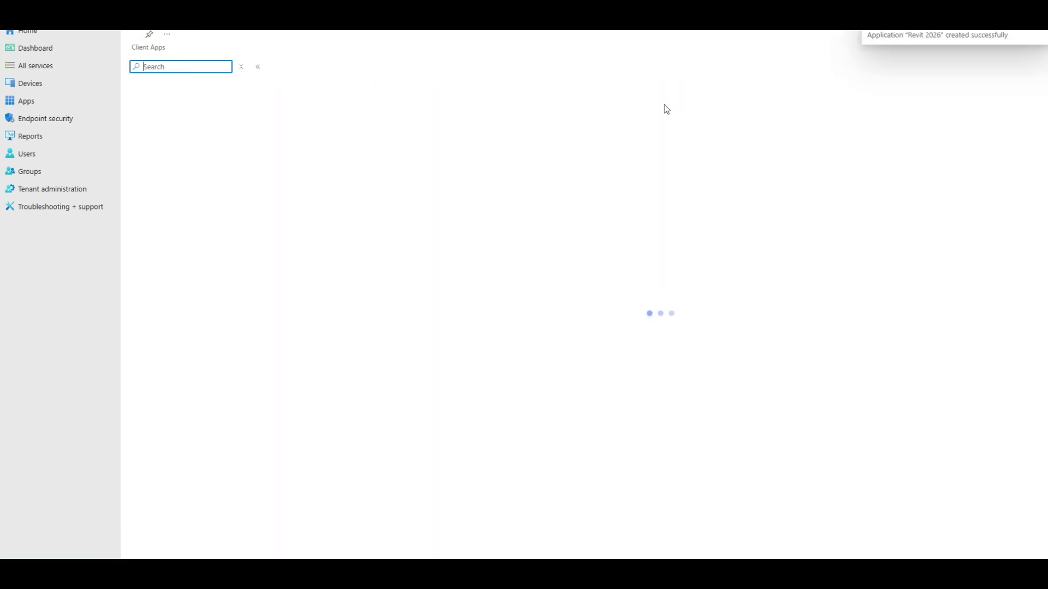